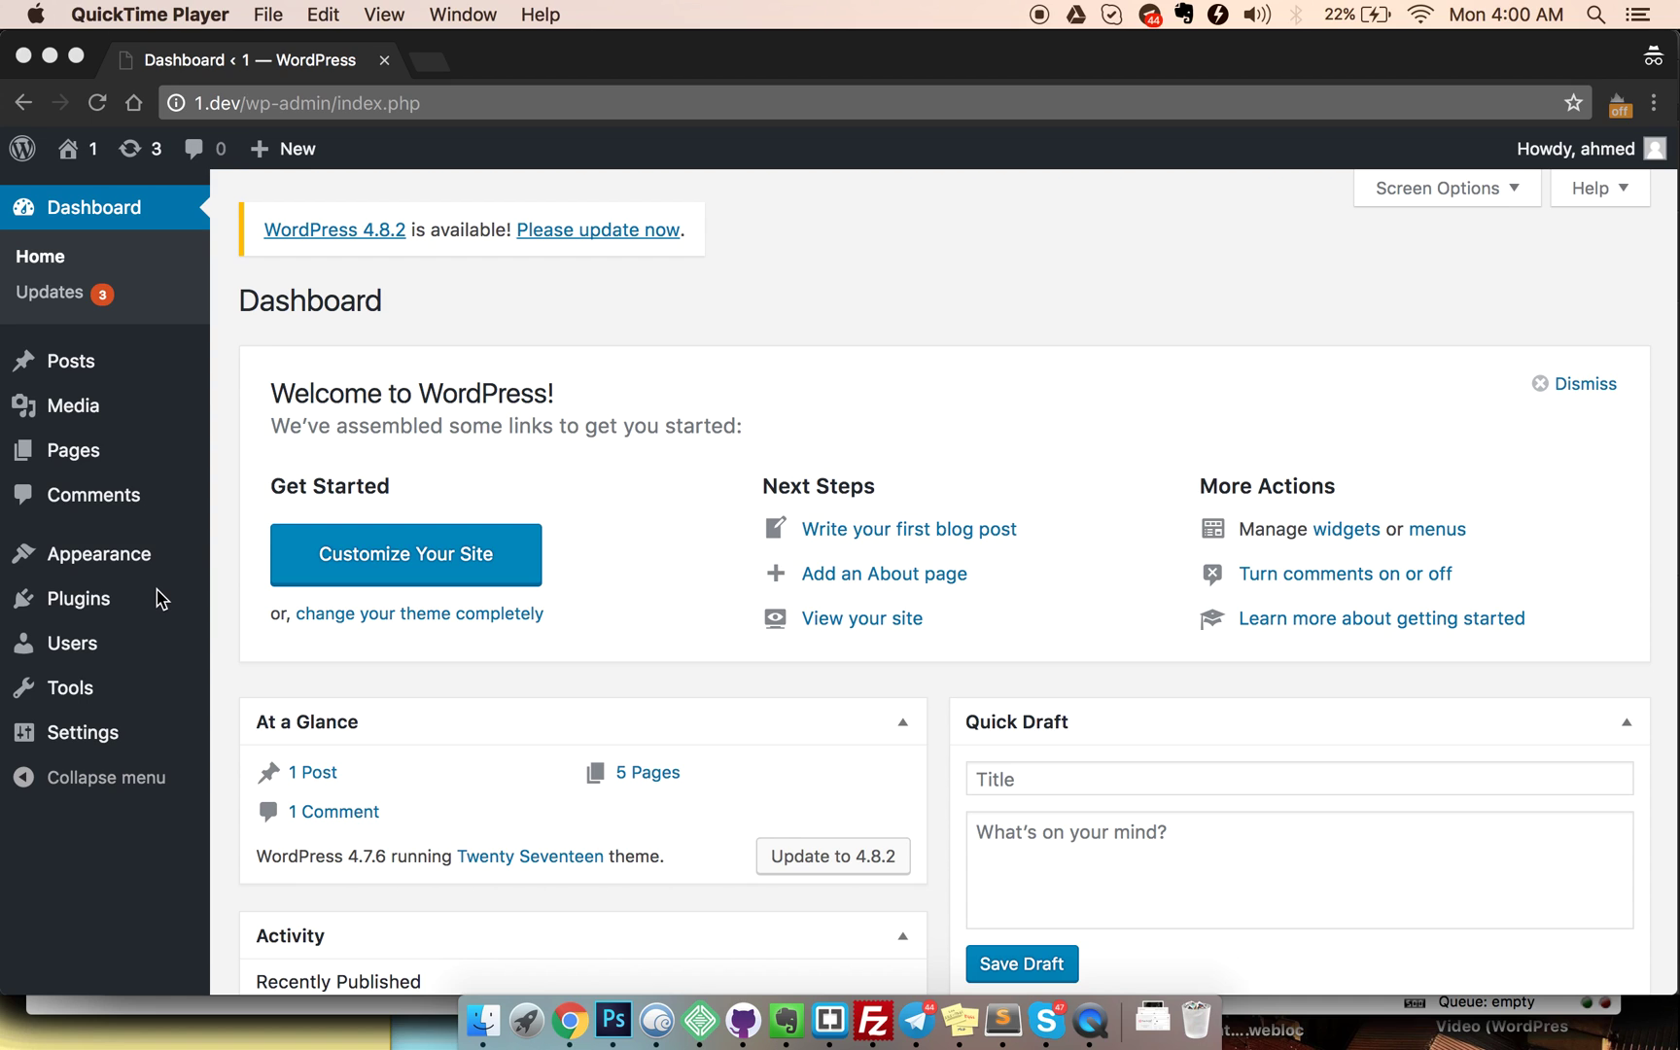
# Step: Search the Add Plugins directory for 'amp' so AMP for WP appears in the results
pyautogui.click(156, 599)
pyautogui.moveTo(78, 598)
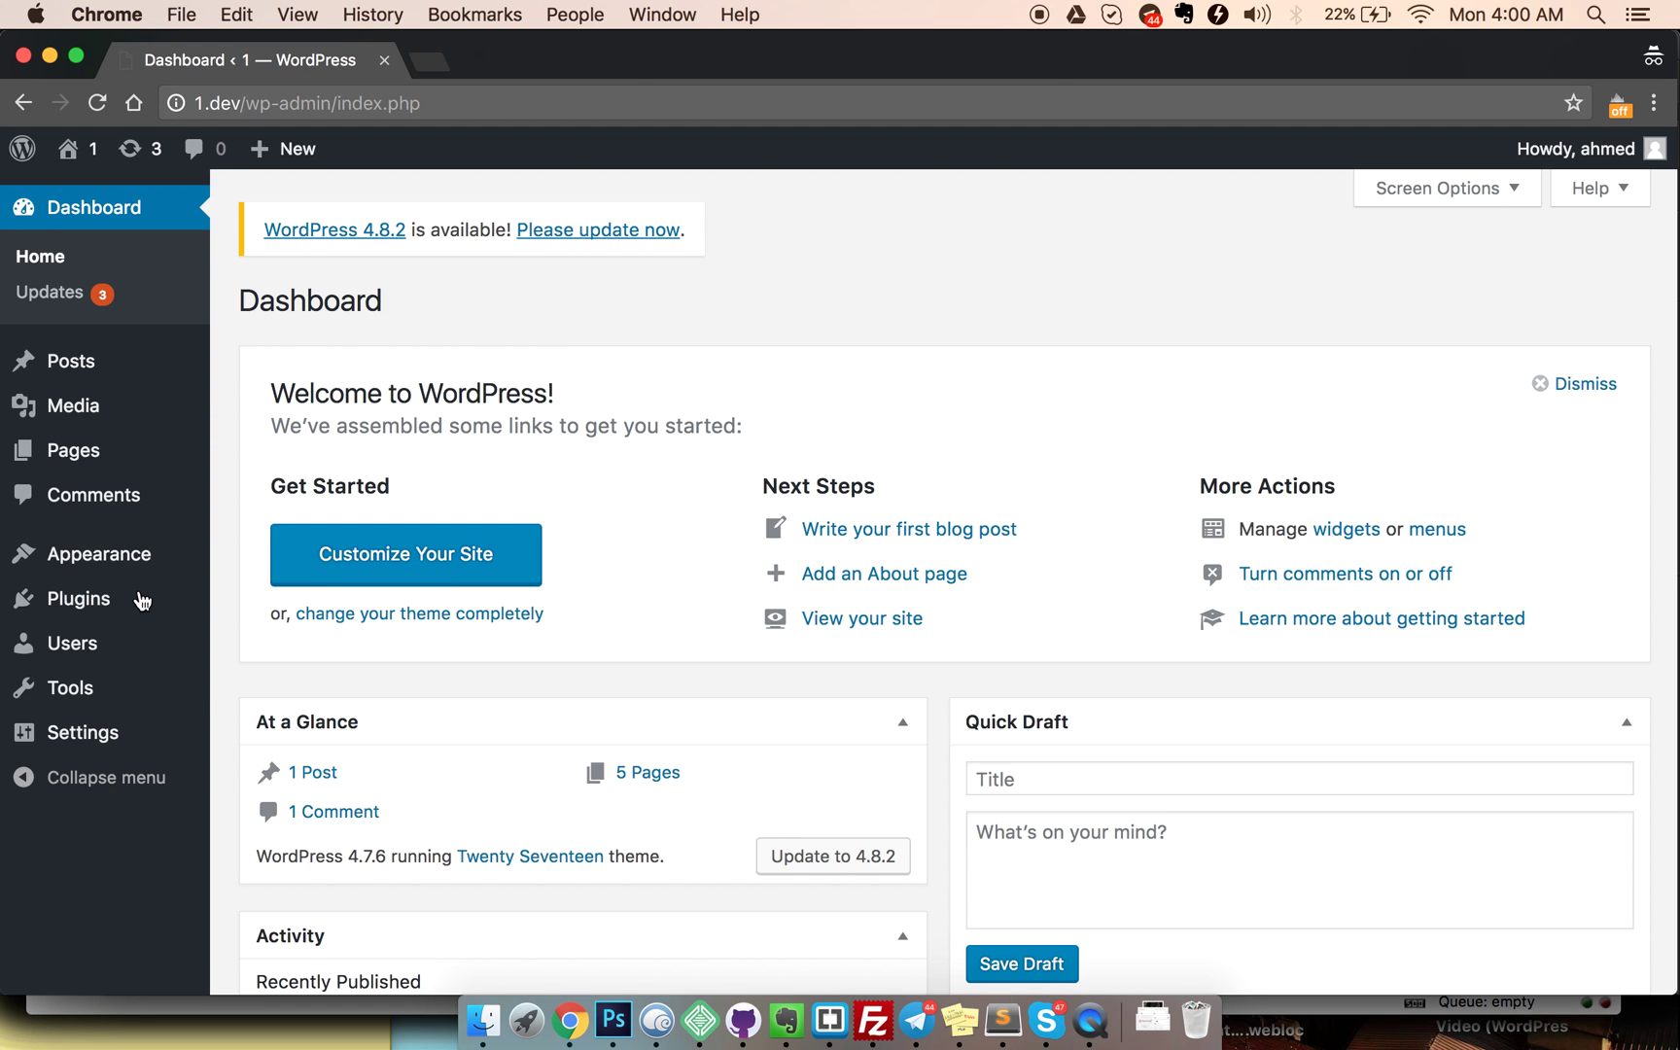
pyautogui.click(290, 644)
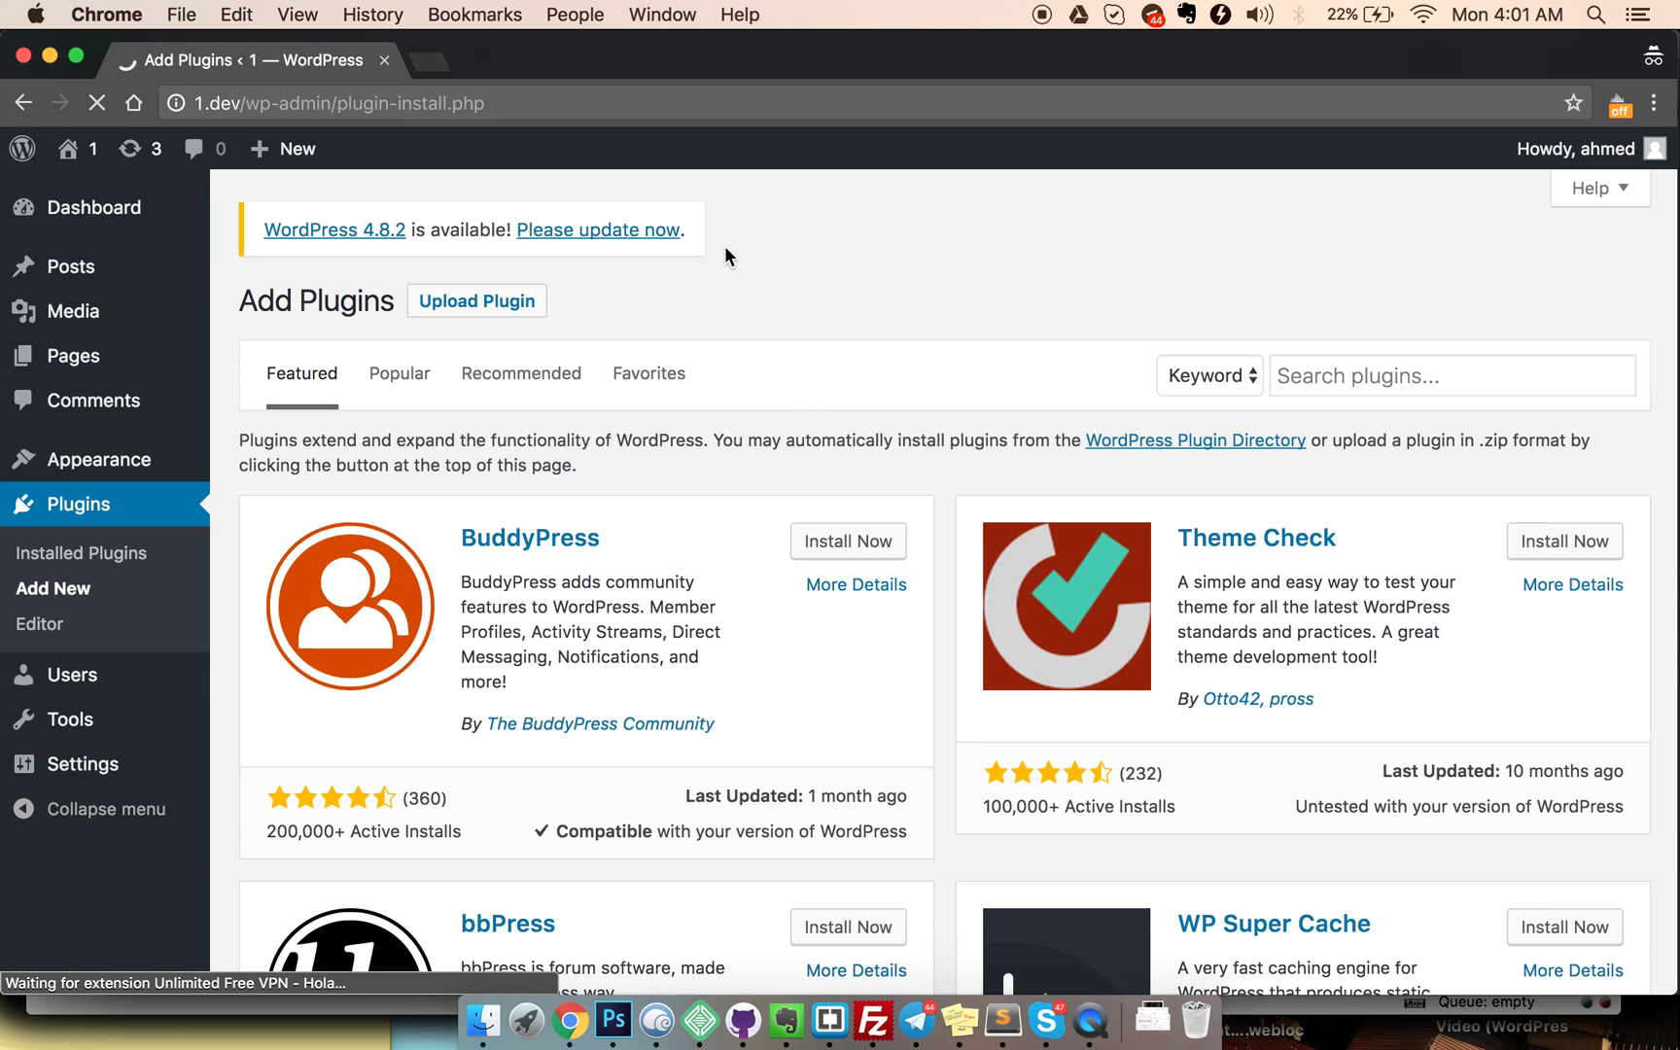
pyautogui.click(1373, 378)
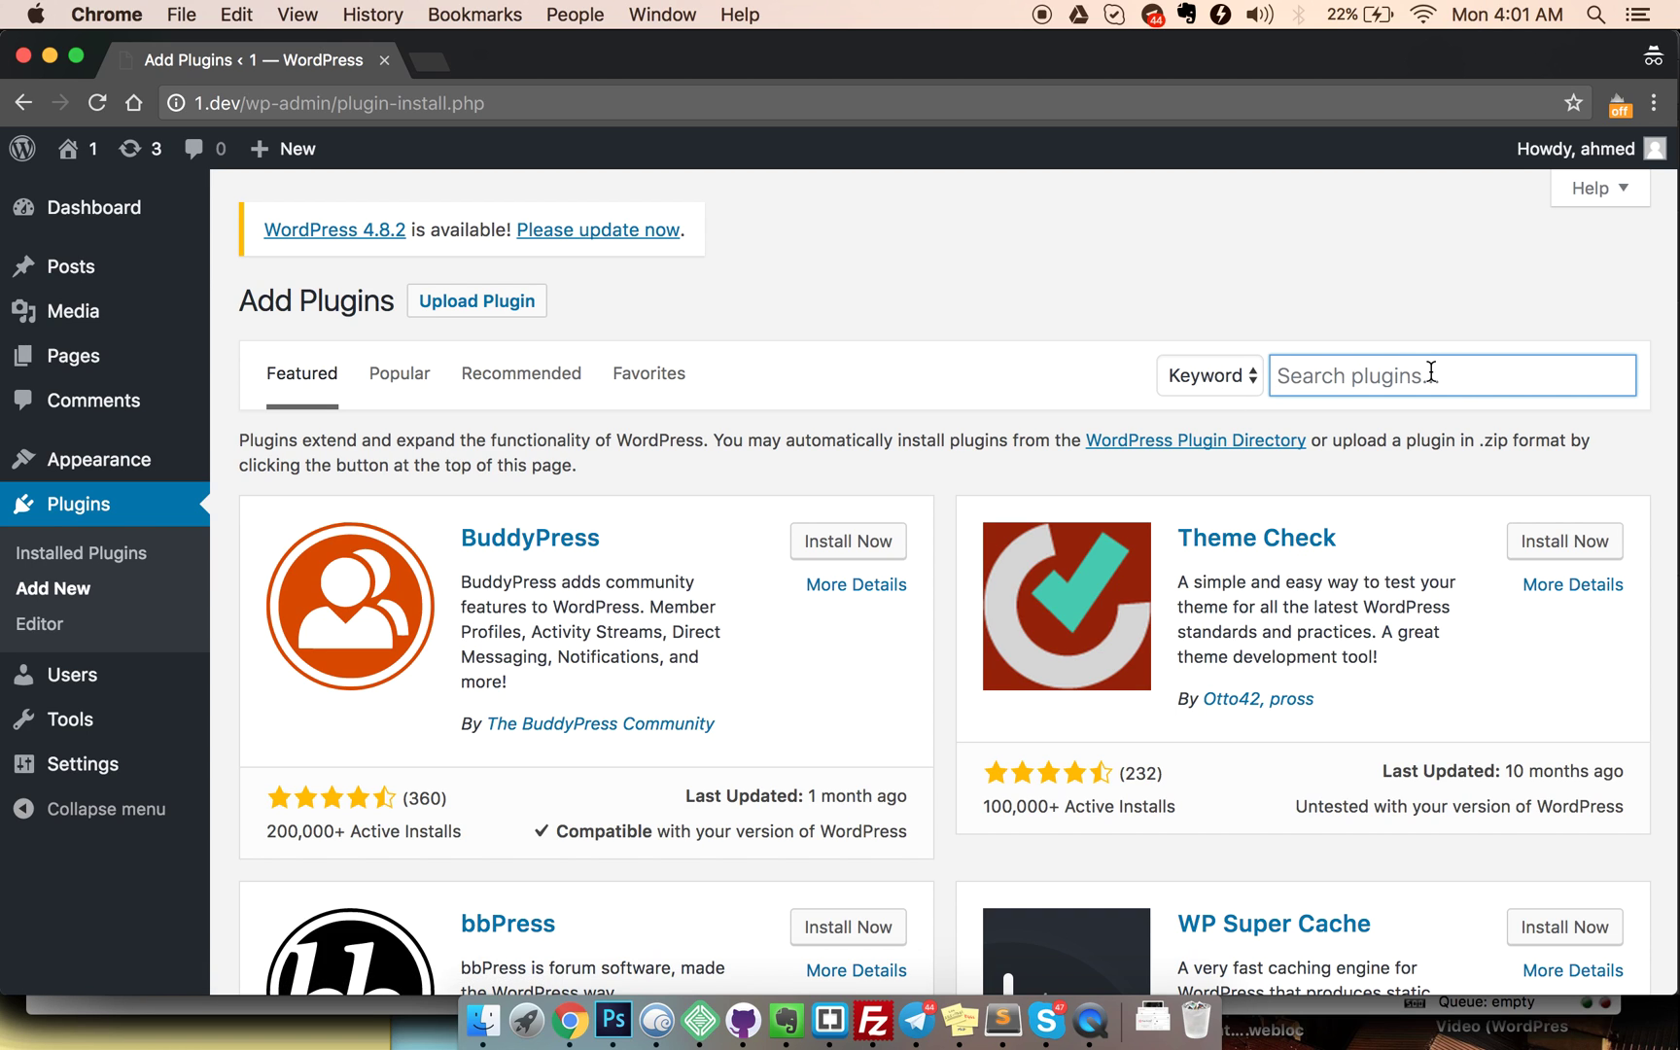
pyautogui.write('amp')
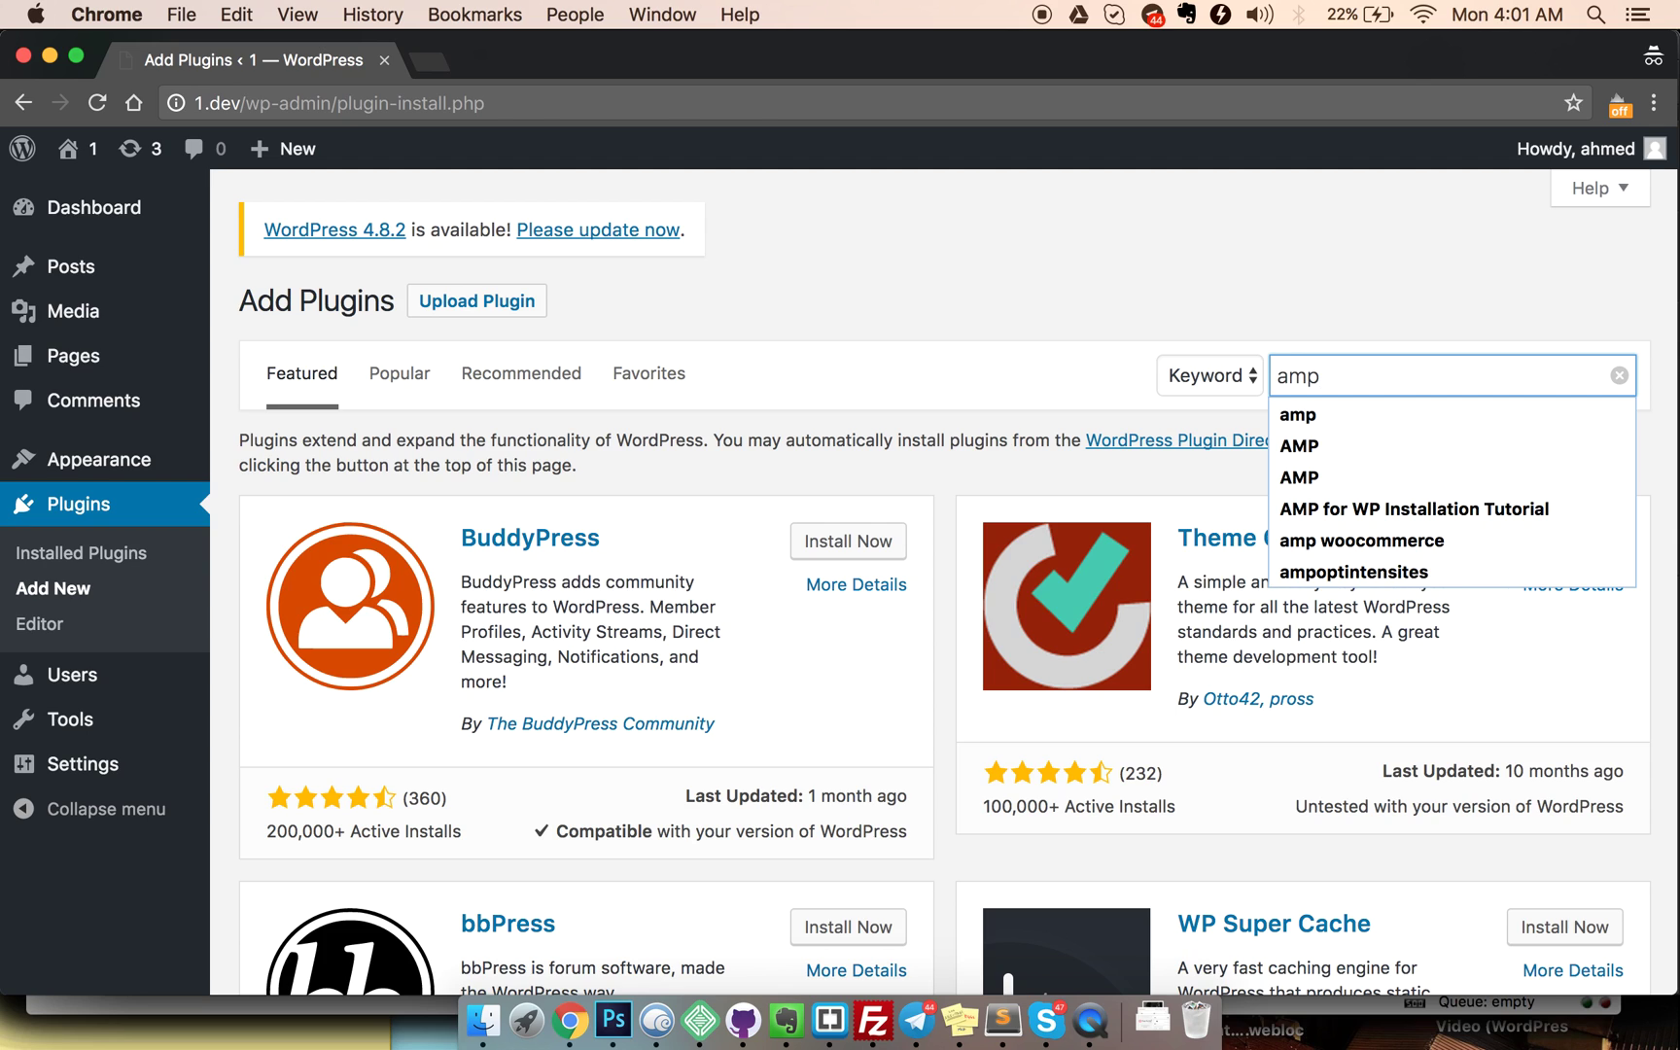
pyautogui.press('Return')
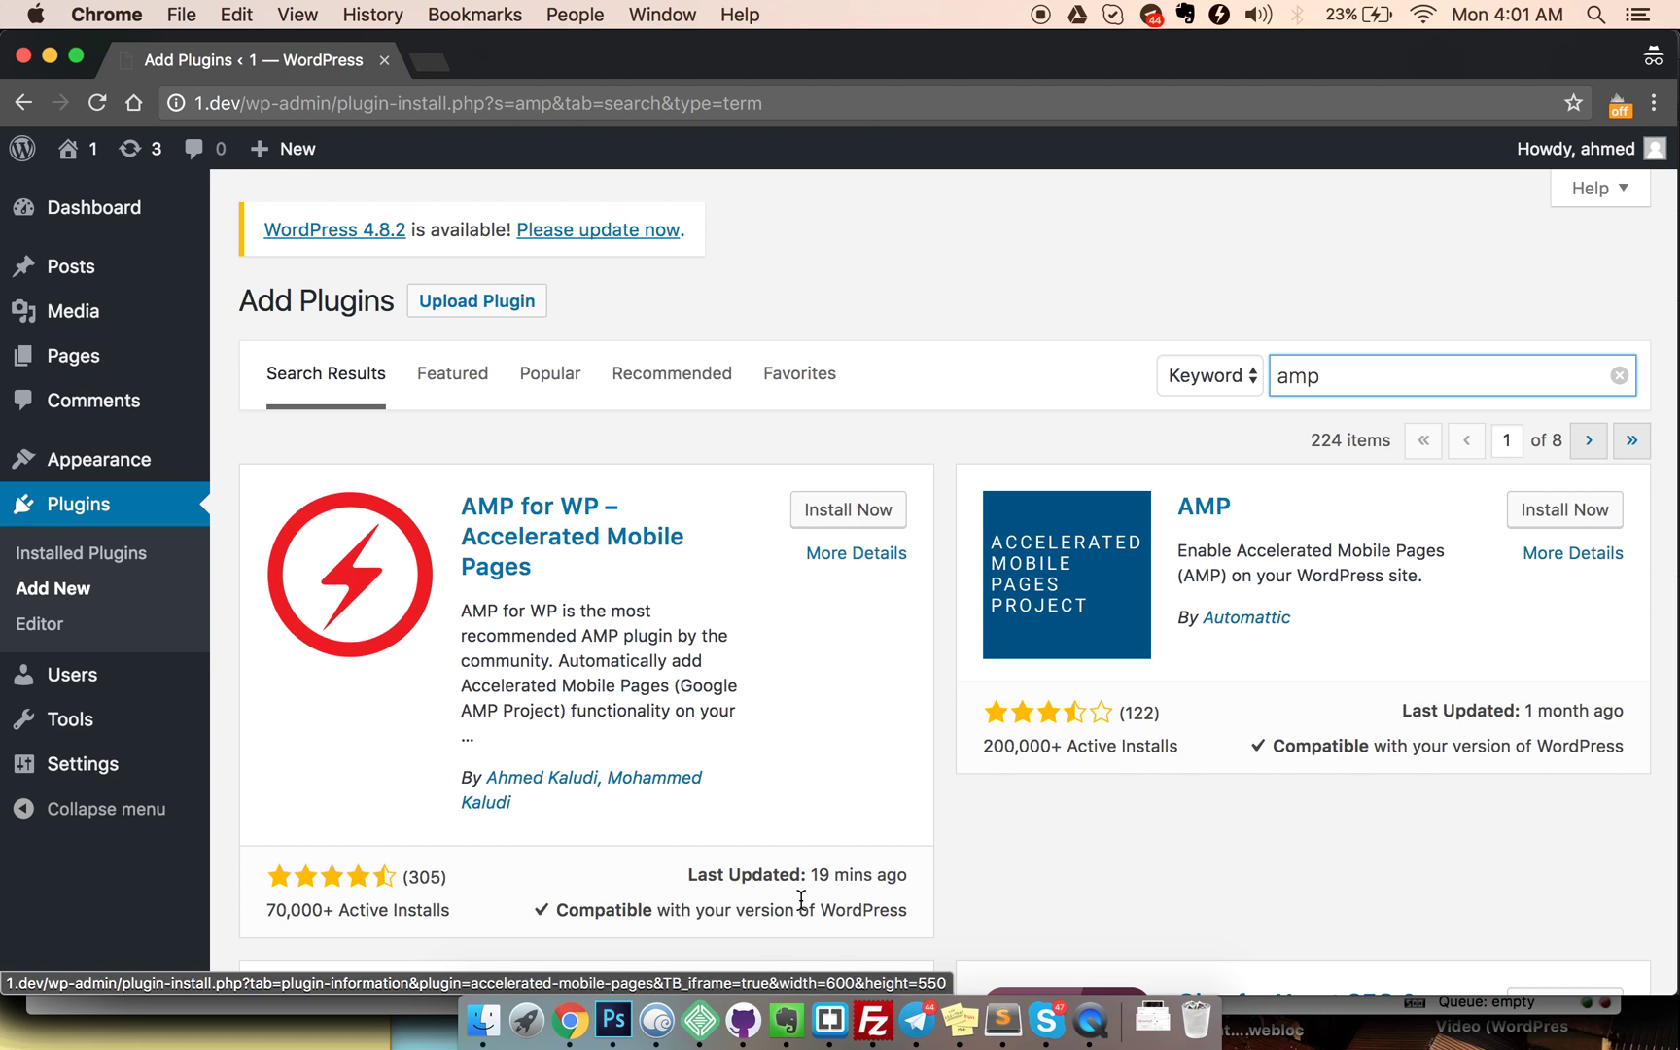
# Step: Install AMP for WP – Accelerated Mobile Pages from its result card and activate it
pyautogui.doubleClick(738, 862)
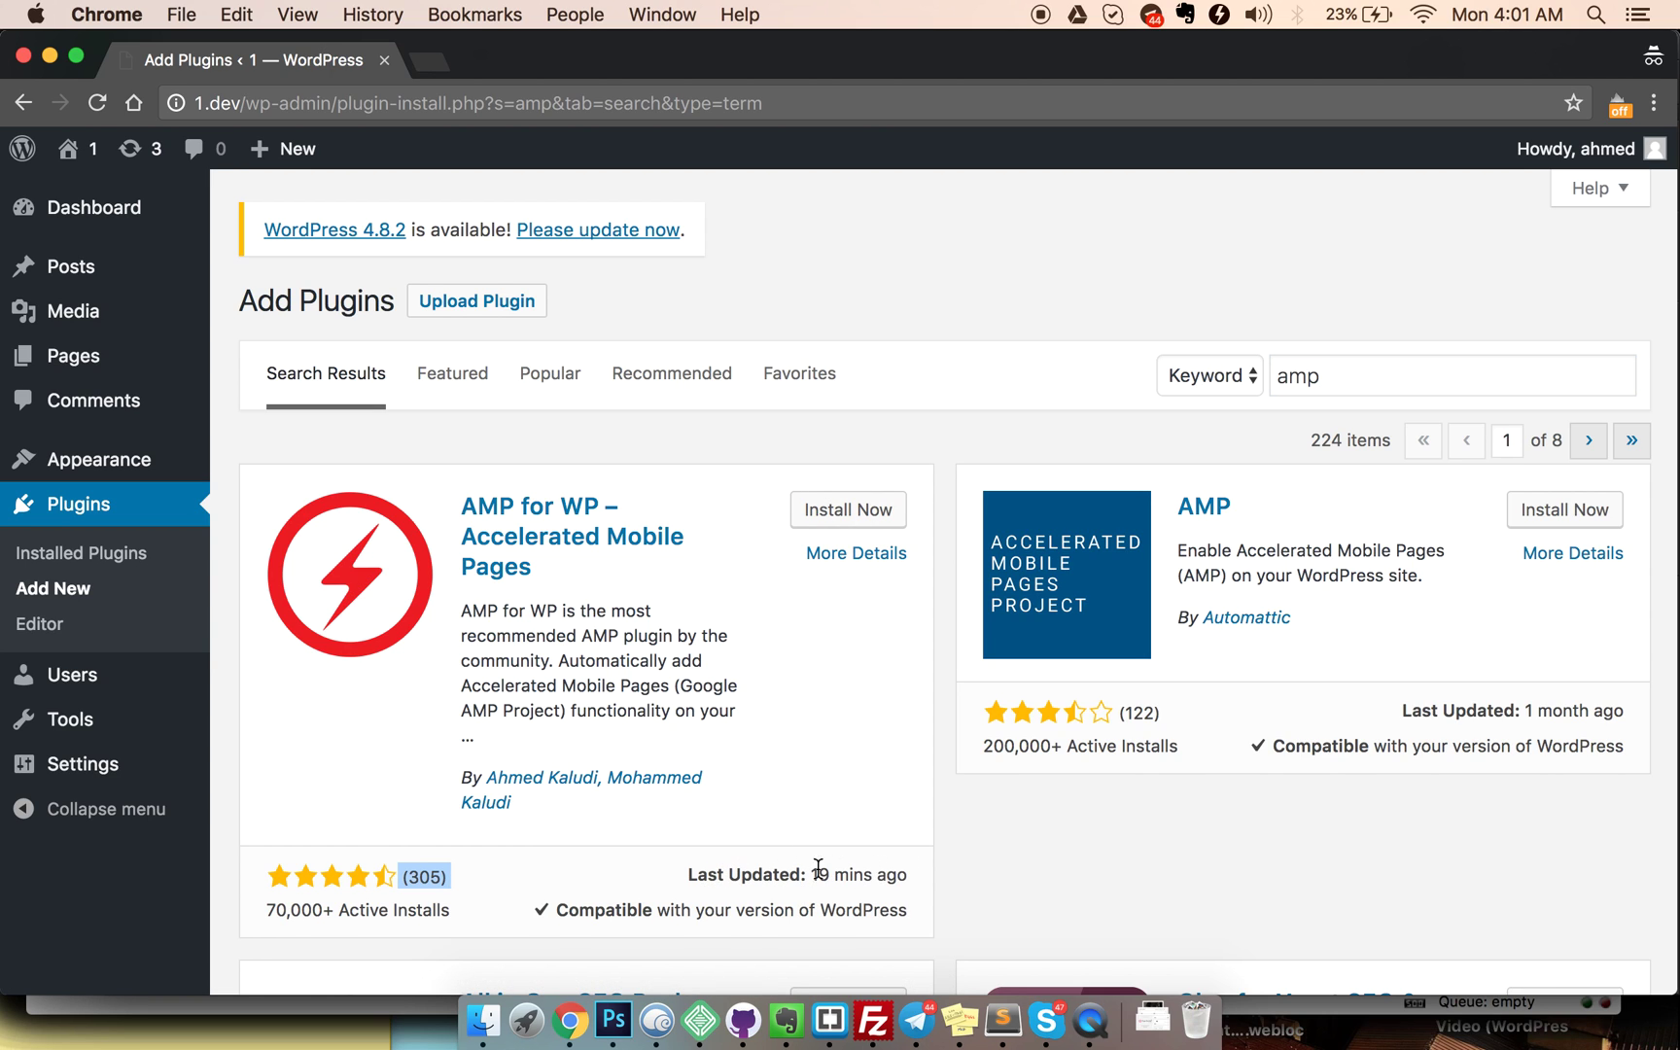
pyautogui.click(773, 652)
pyautogui.click(863, 515)
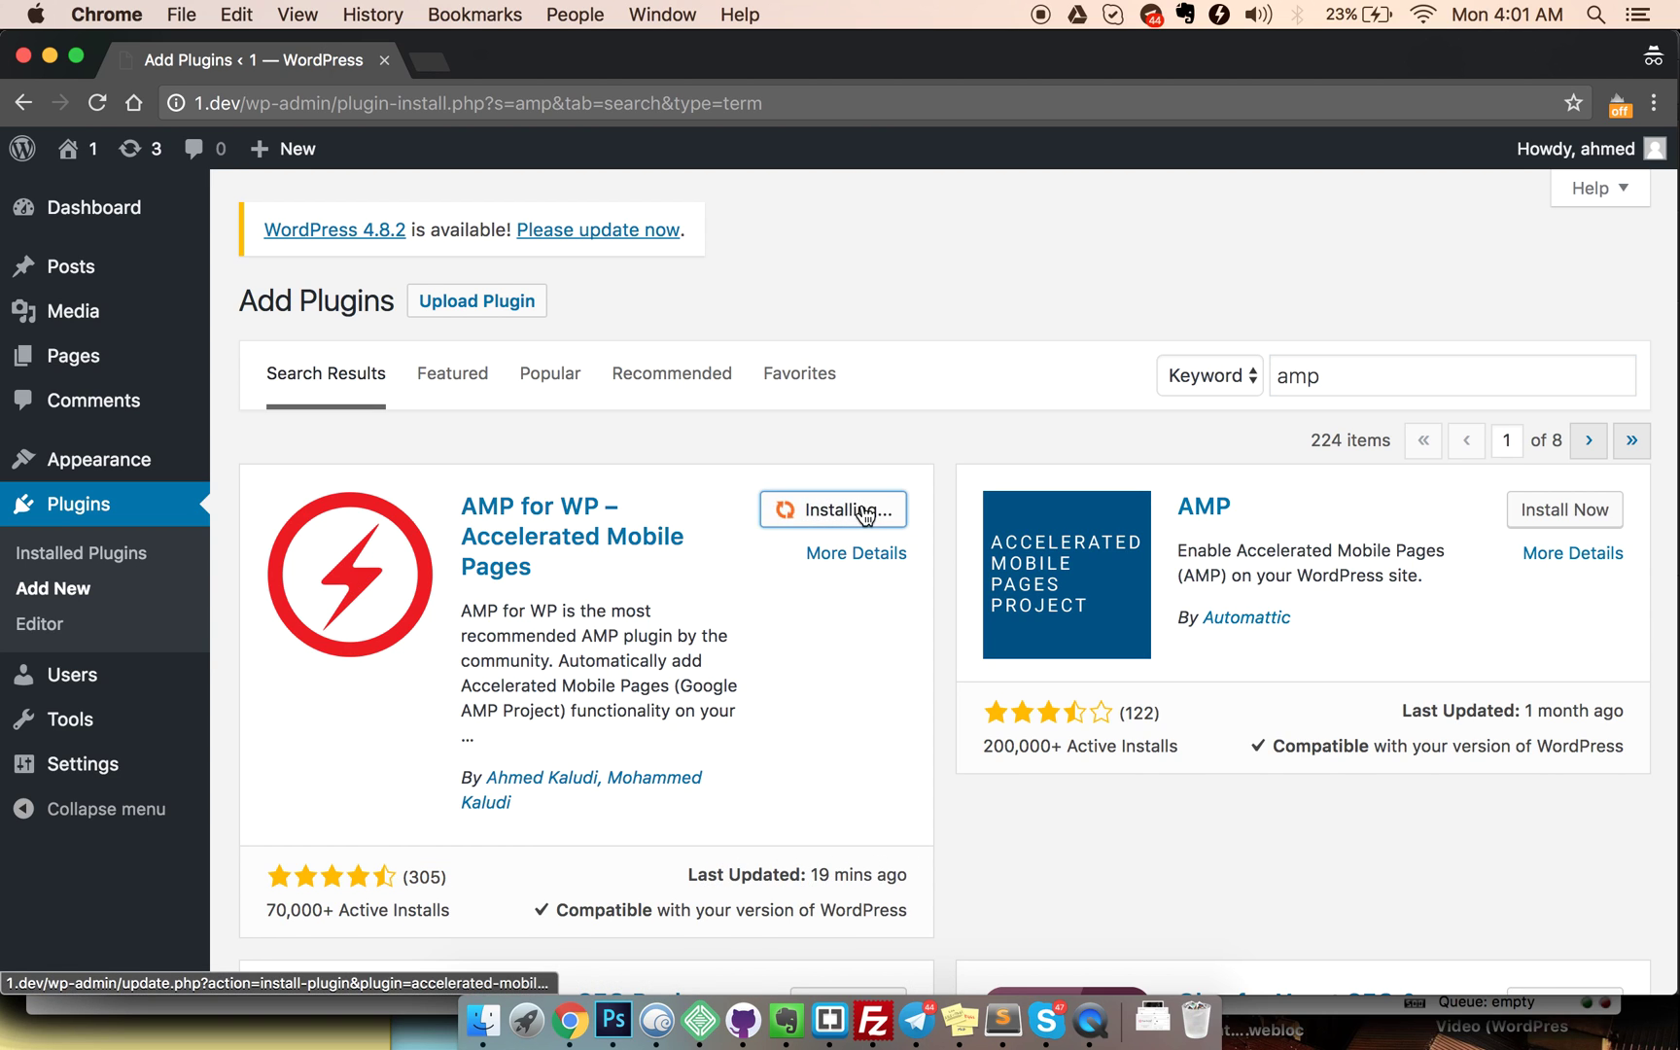
pyautogui.scroll(-1, 719, 662)
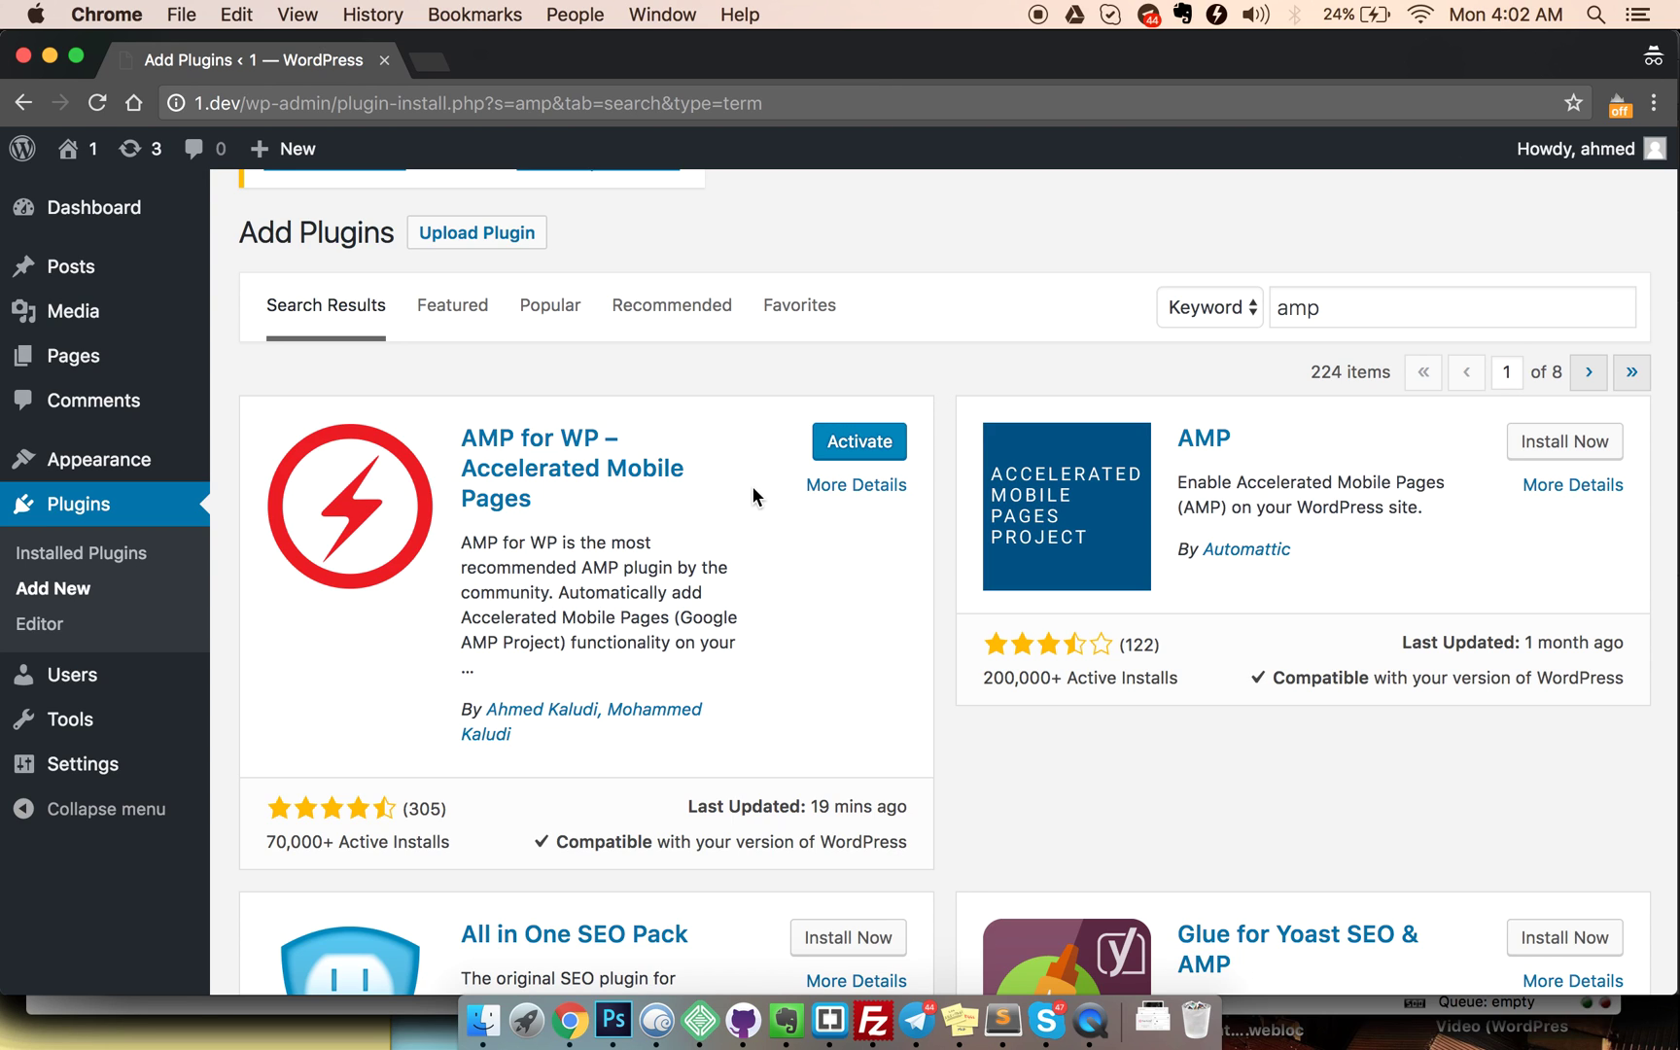
pyautogui.click(852, 441)
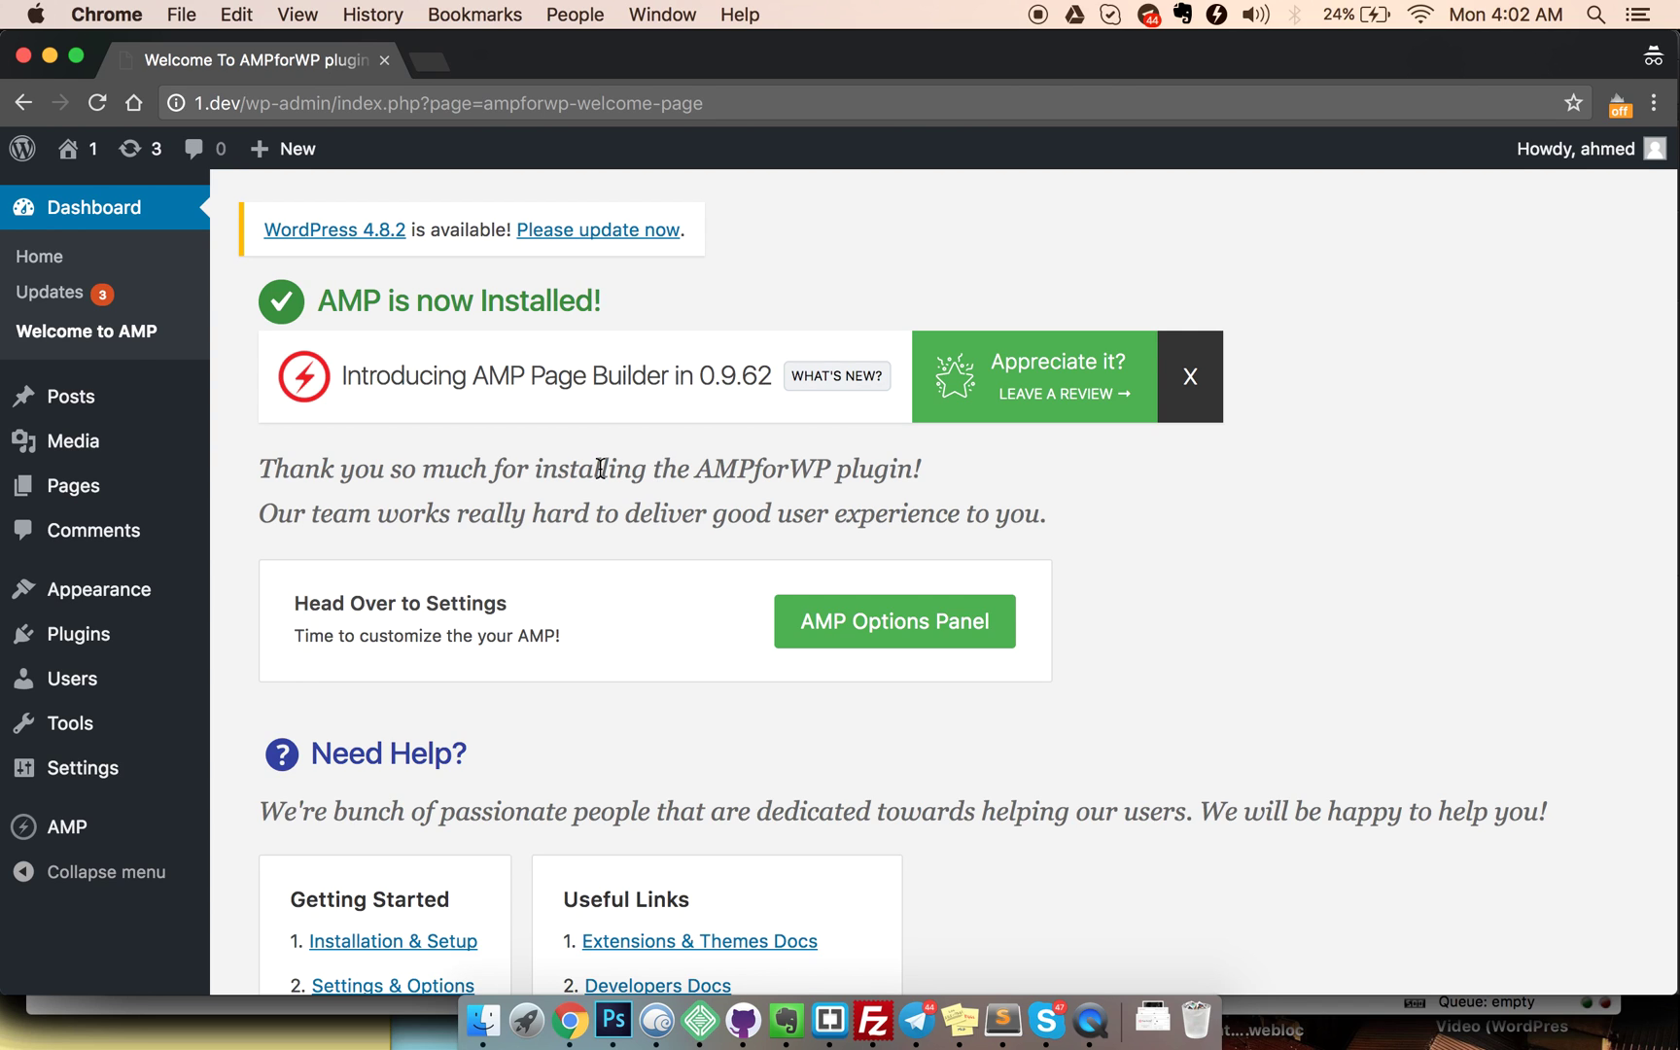
# Step: Read the welcome page's thank-you message and bring up link options for the AMP Options Panel button
pyautogui.moveTo(443, 471)
pyautogui.mouseDown()
pyautogui.moveTo(856, 470)
pyautogui.moveTo(283, 449)
pyautogui.moveTo(912, 456)
pyautogui.mouseUp()
pyautogui.scroll(-1, 857, 468)
pyautogui.click(278, 451)
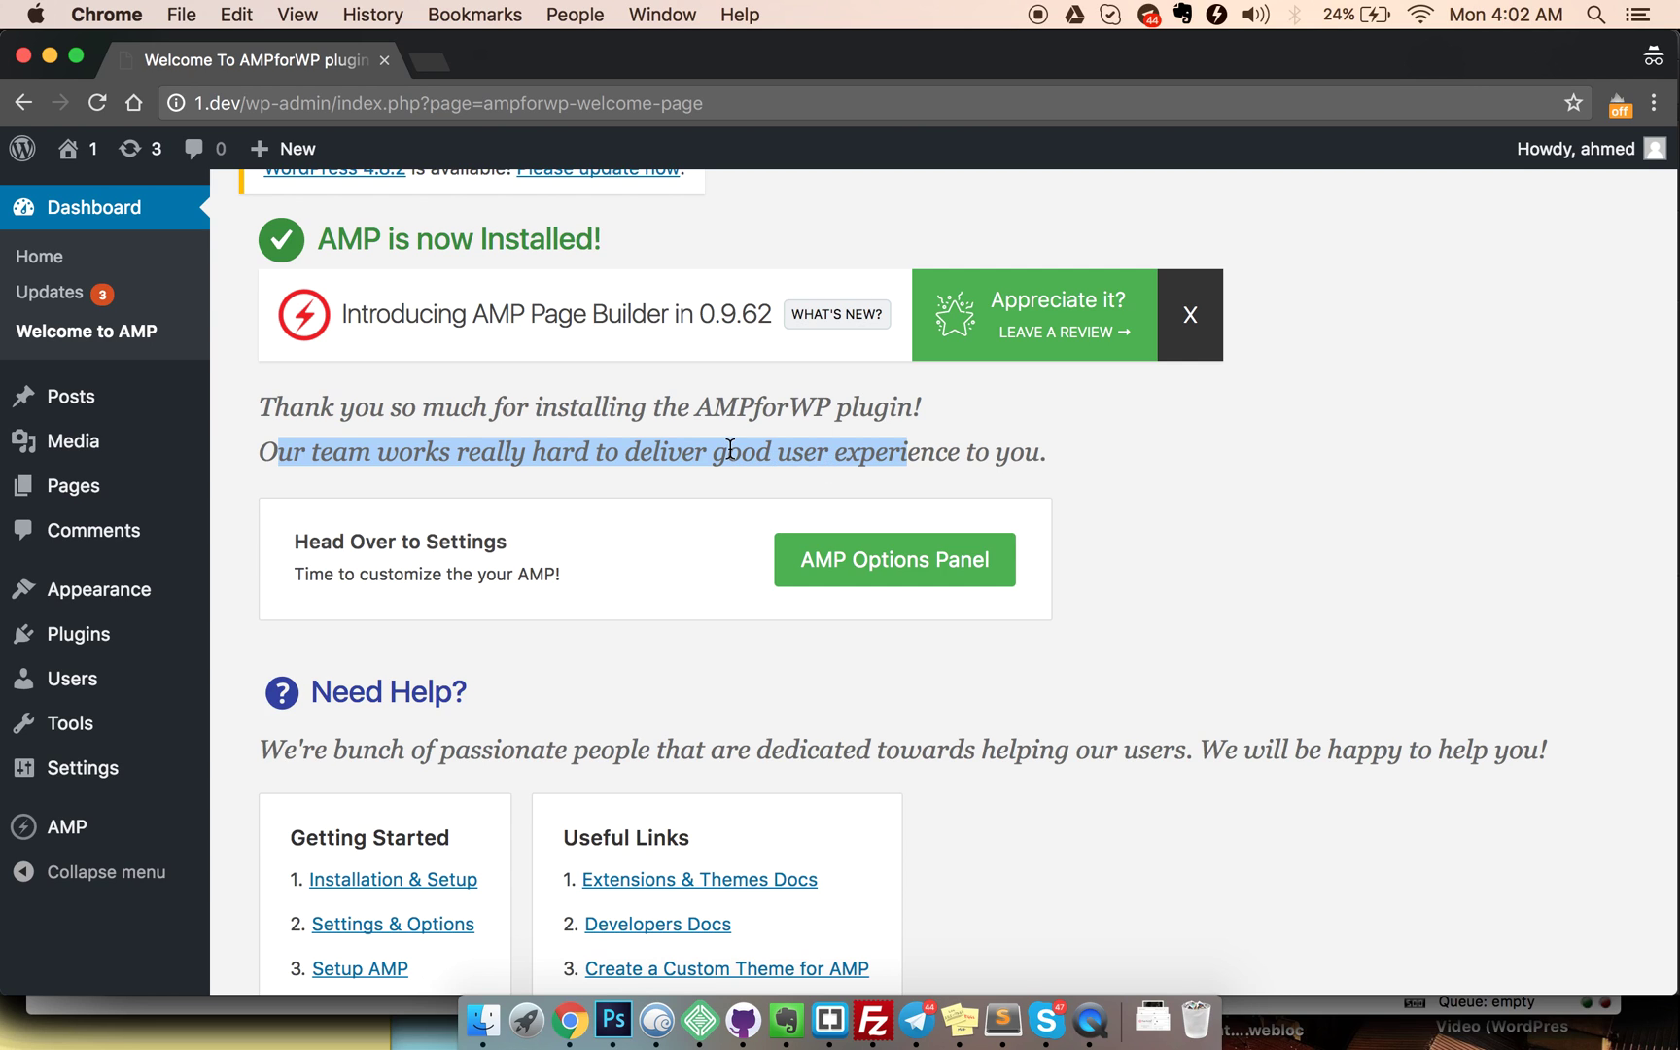
pyautogui.moveTo(730, 449); pyautogui.dragTo(729, 459)
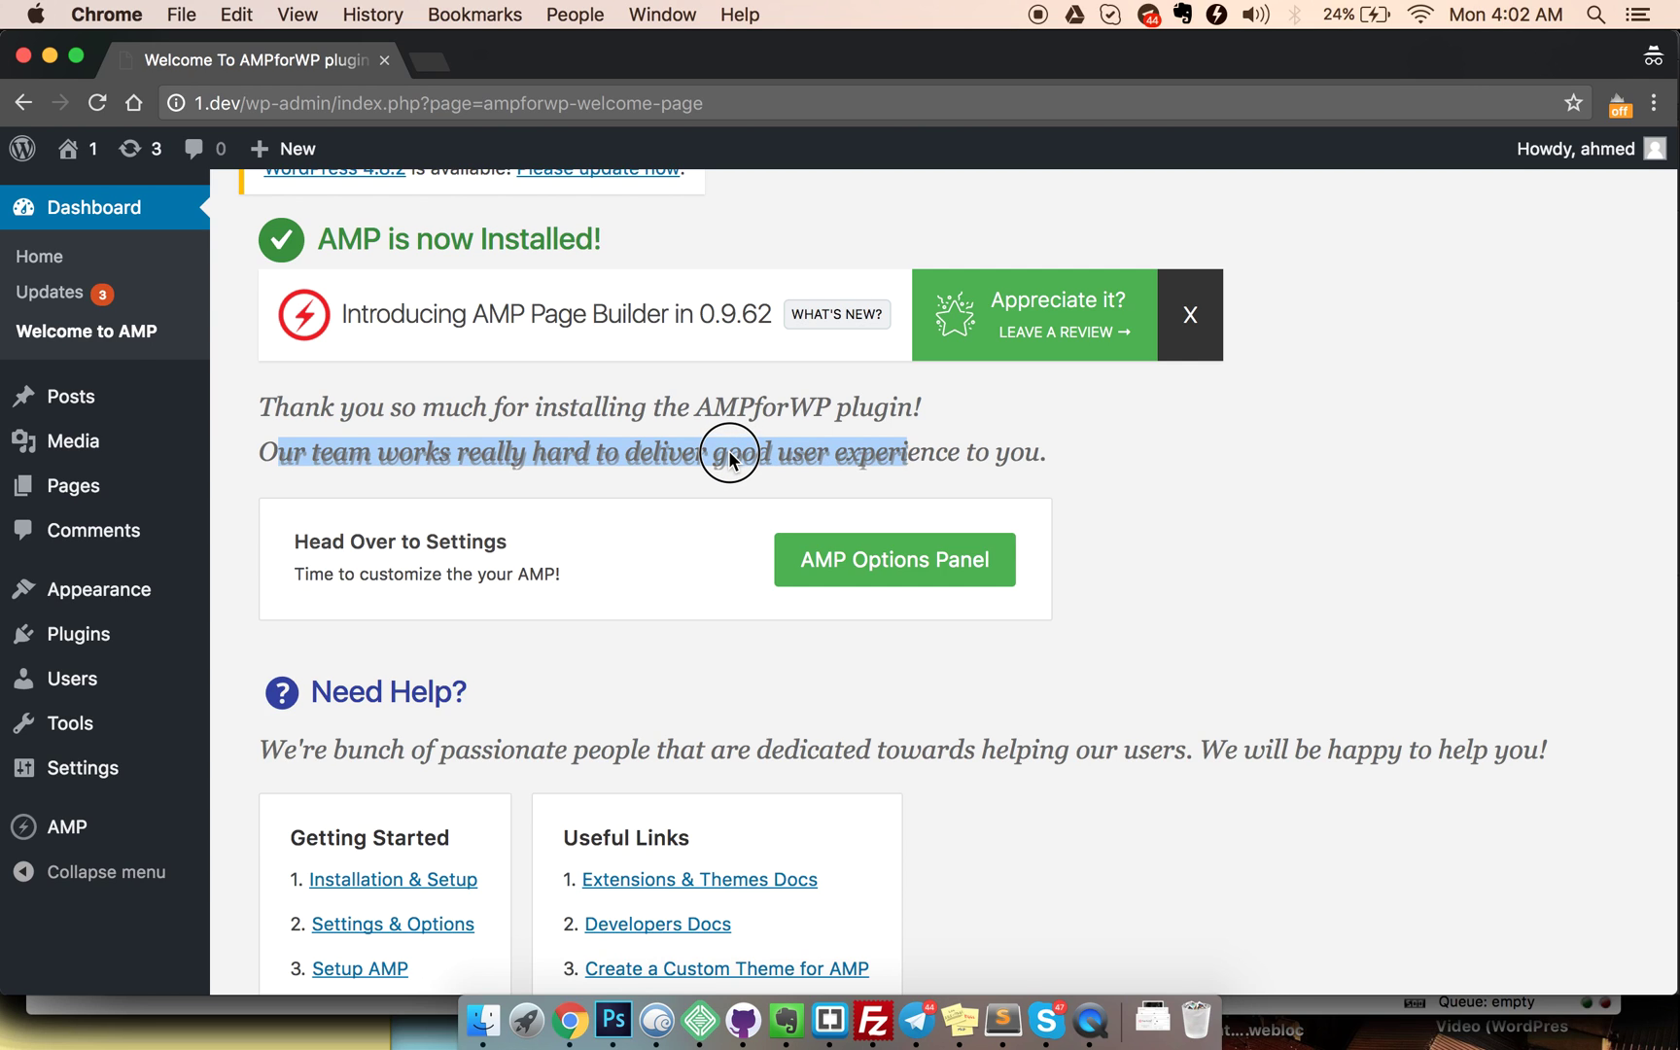
pyautogui.moveTo(728, 453); pyautogui.dragTo(729, 450)
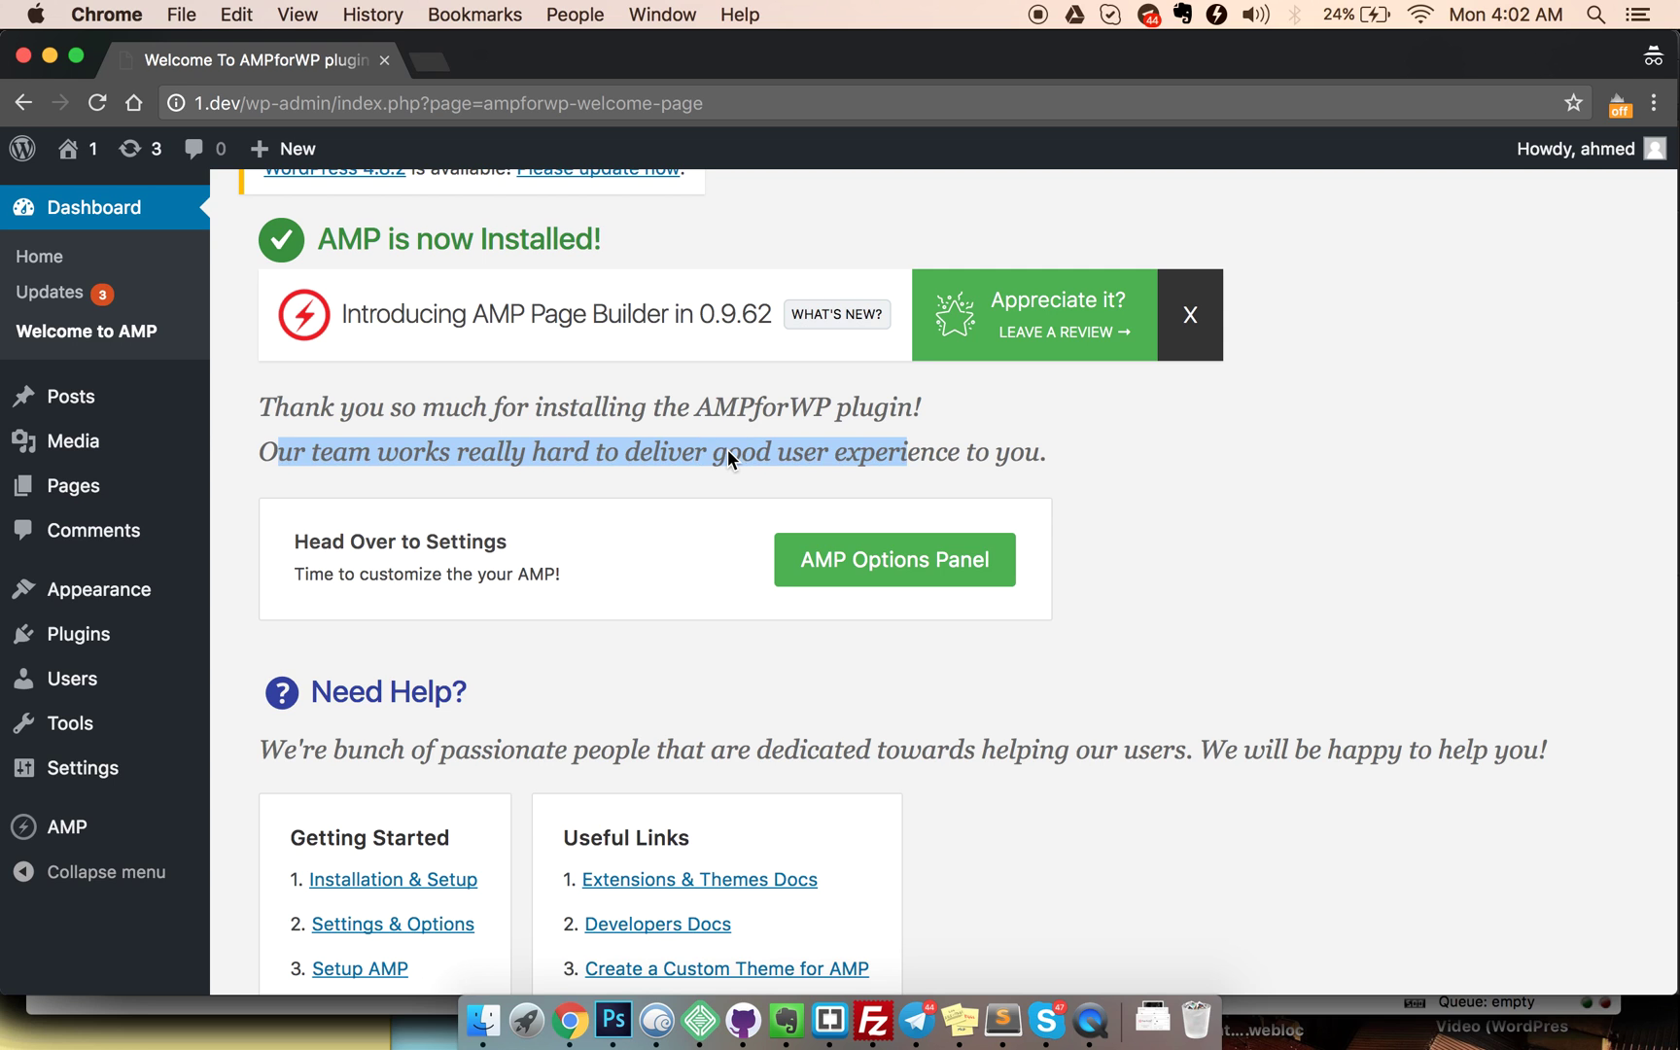
pyautogui.scroll(-1, 728, 450)
pyautogui.scroll(2, 727, 450)
pyautogui.scroll(1, 727, 449)
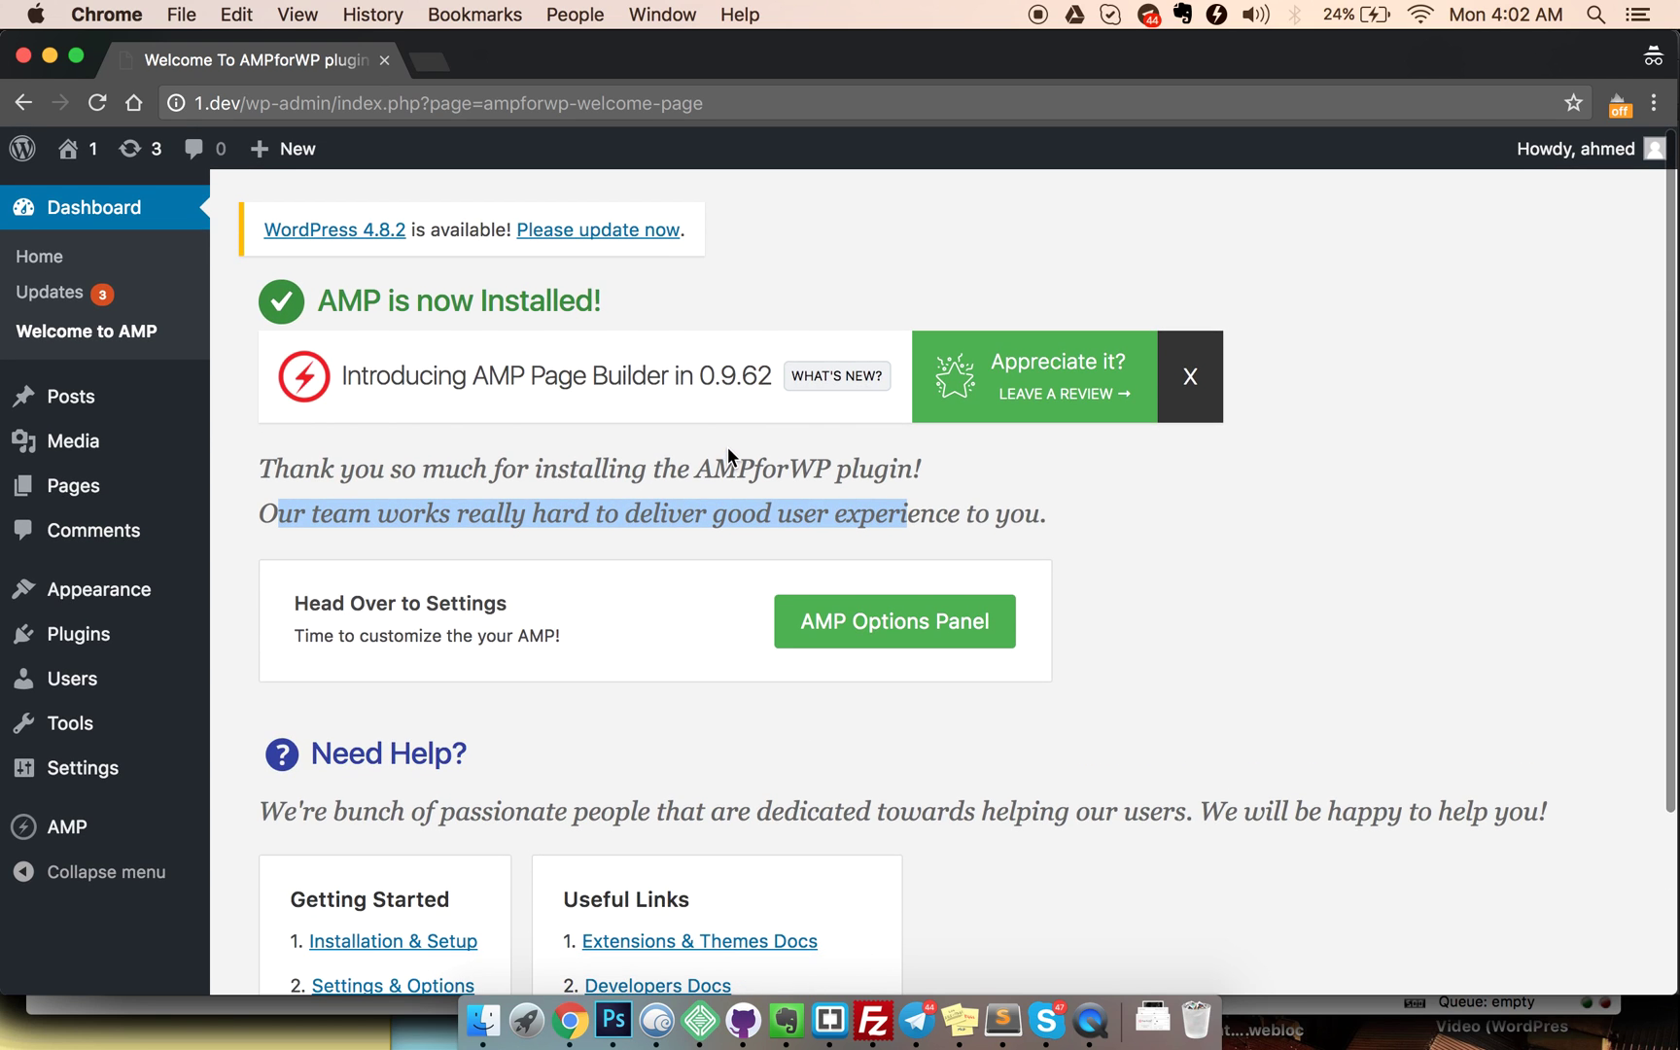
pyautogui.scroll(-1, 733, 432)
pyautogui.scroll(-1, 731, 432)
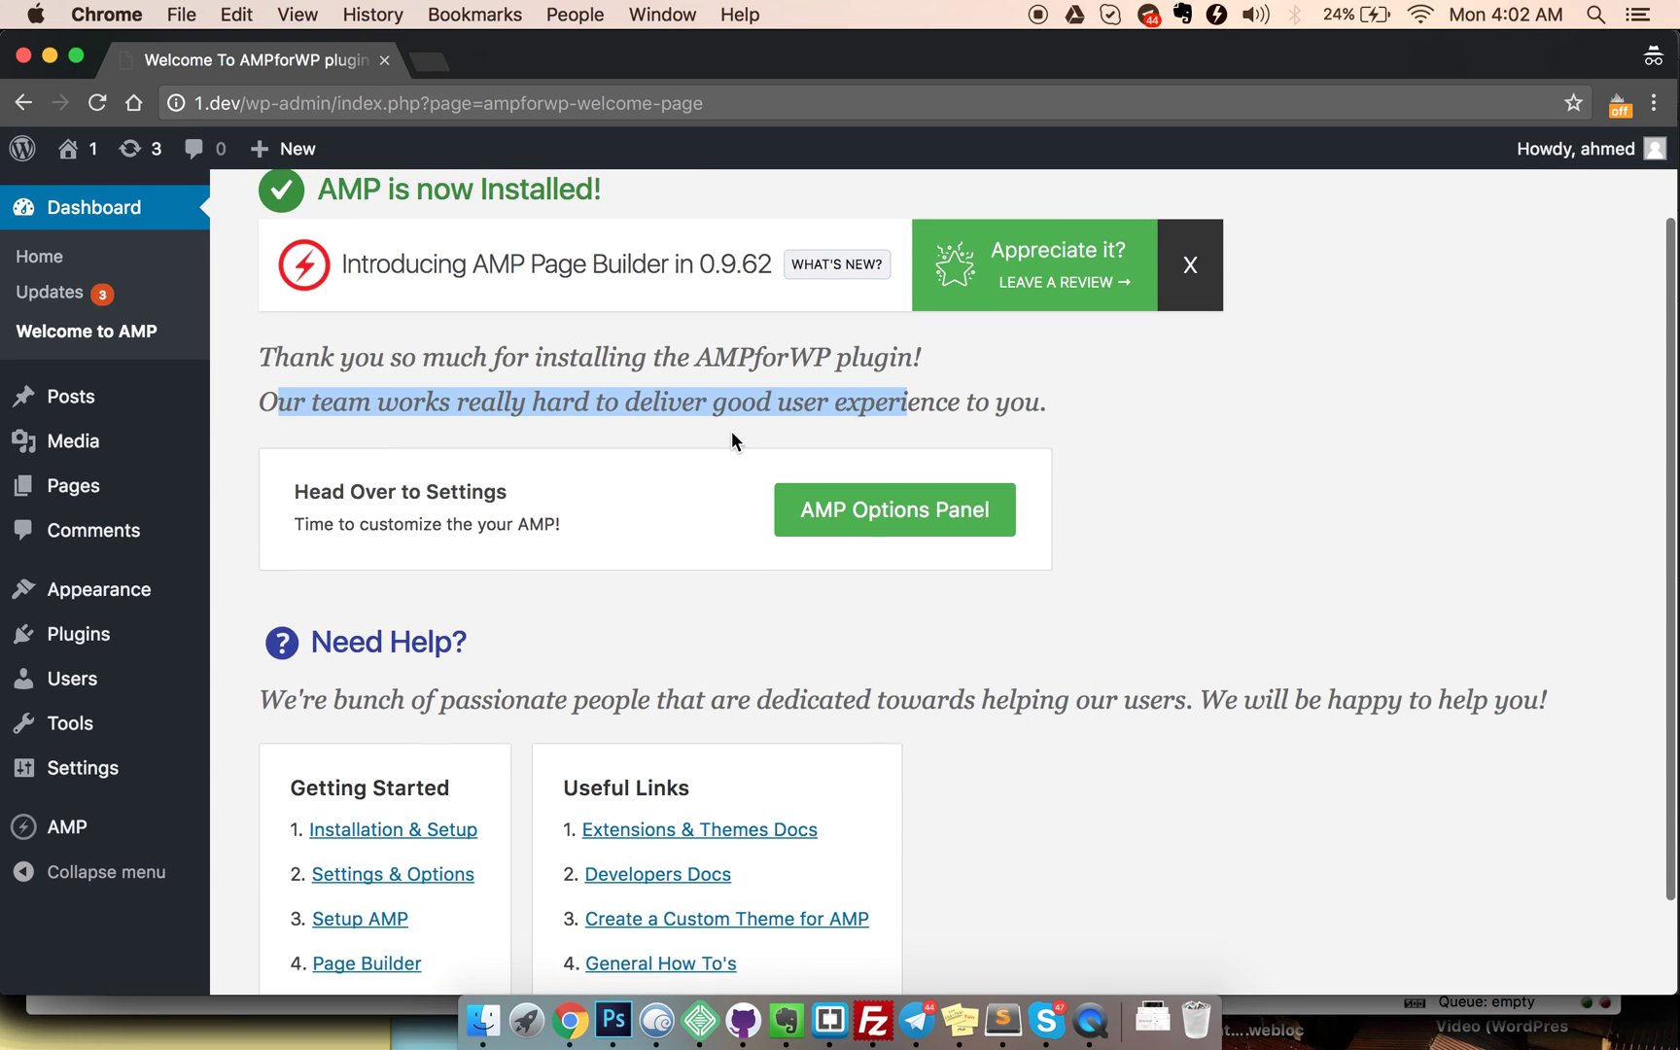
pyautogui.scroll(1, 730, 431)
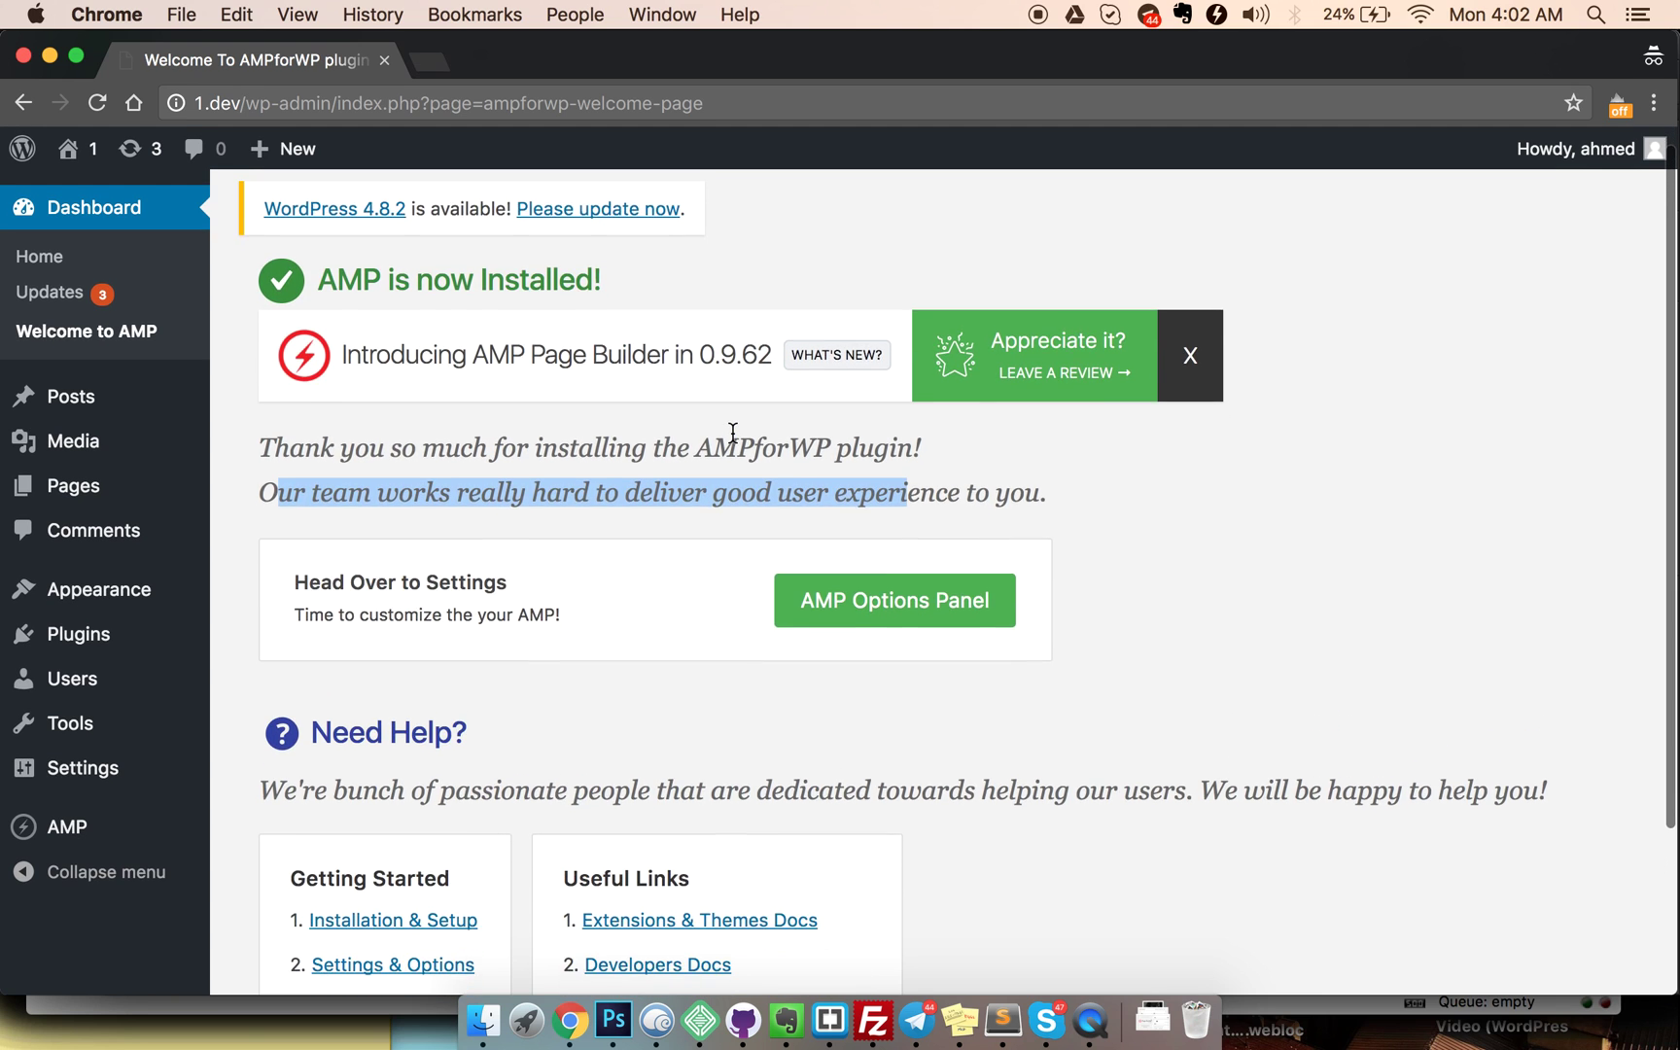
pyautogui.scroll(1, 731, 432)
pyautogui.scroll(-3, 731, 433)
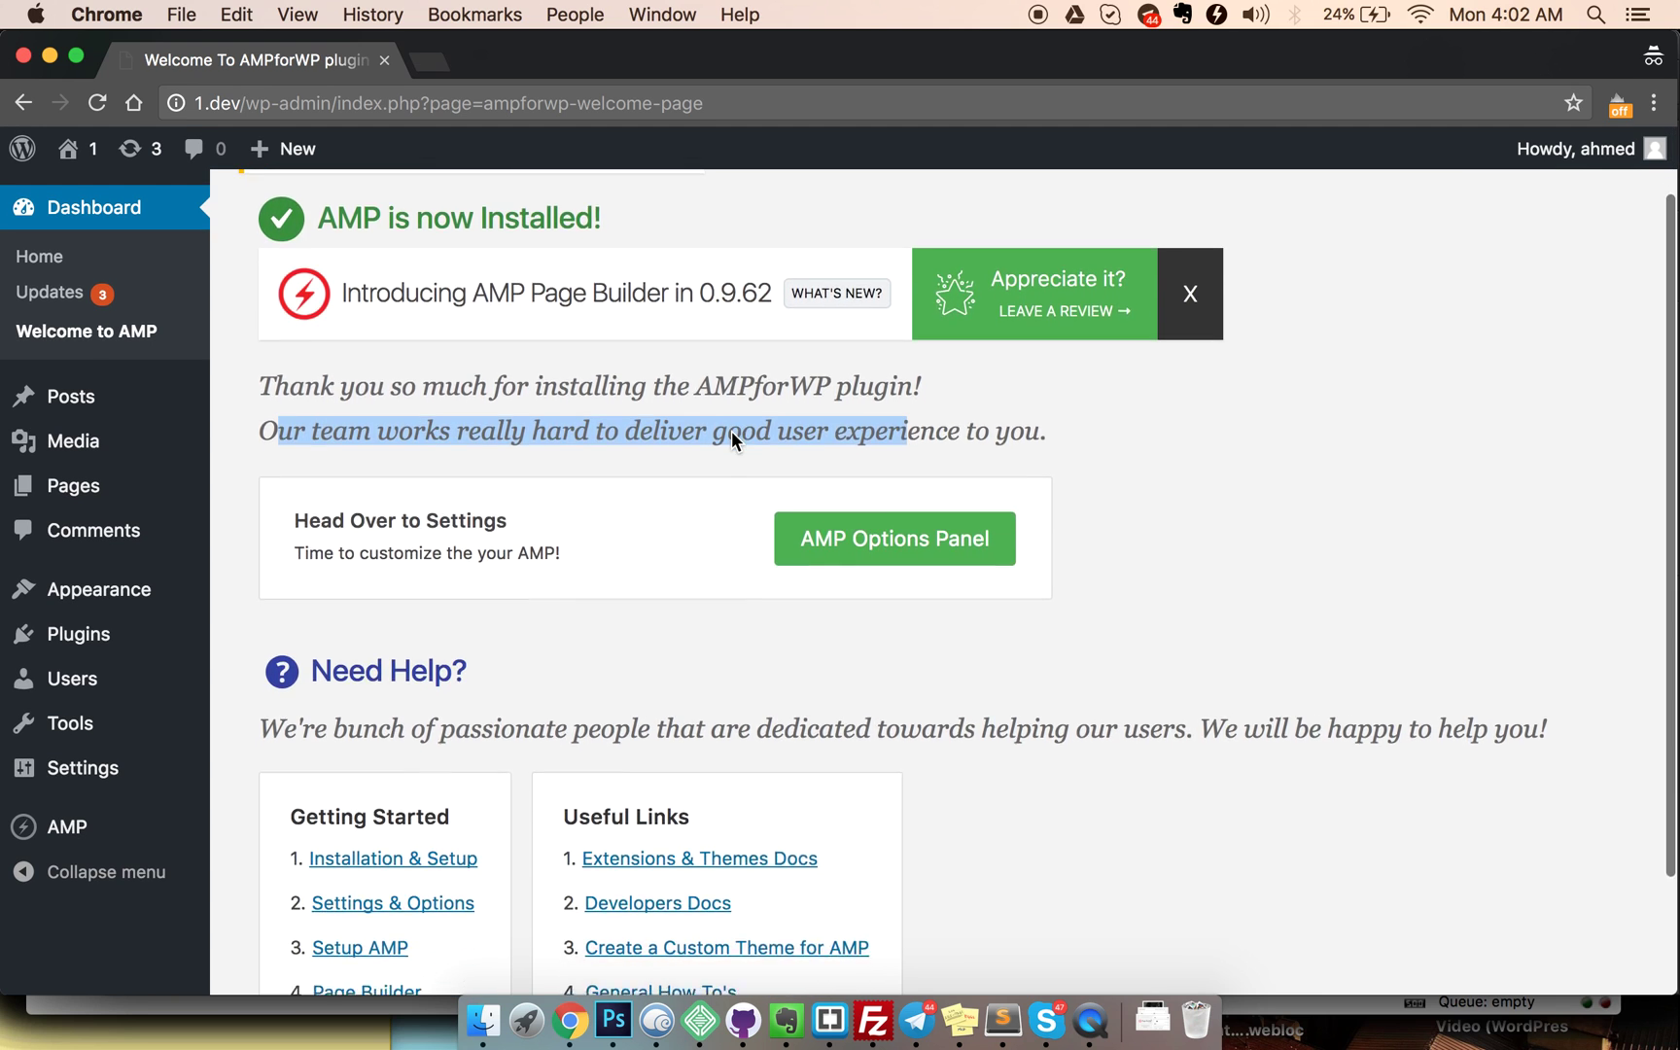
pyautogui.click(731, 367)
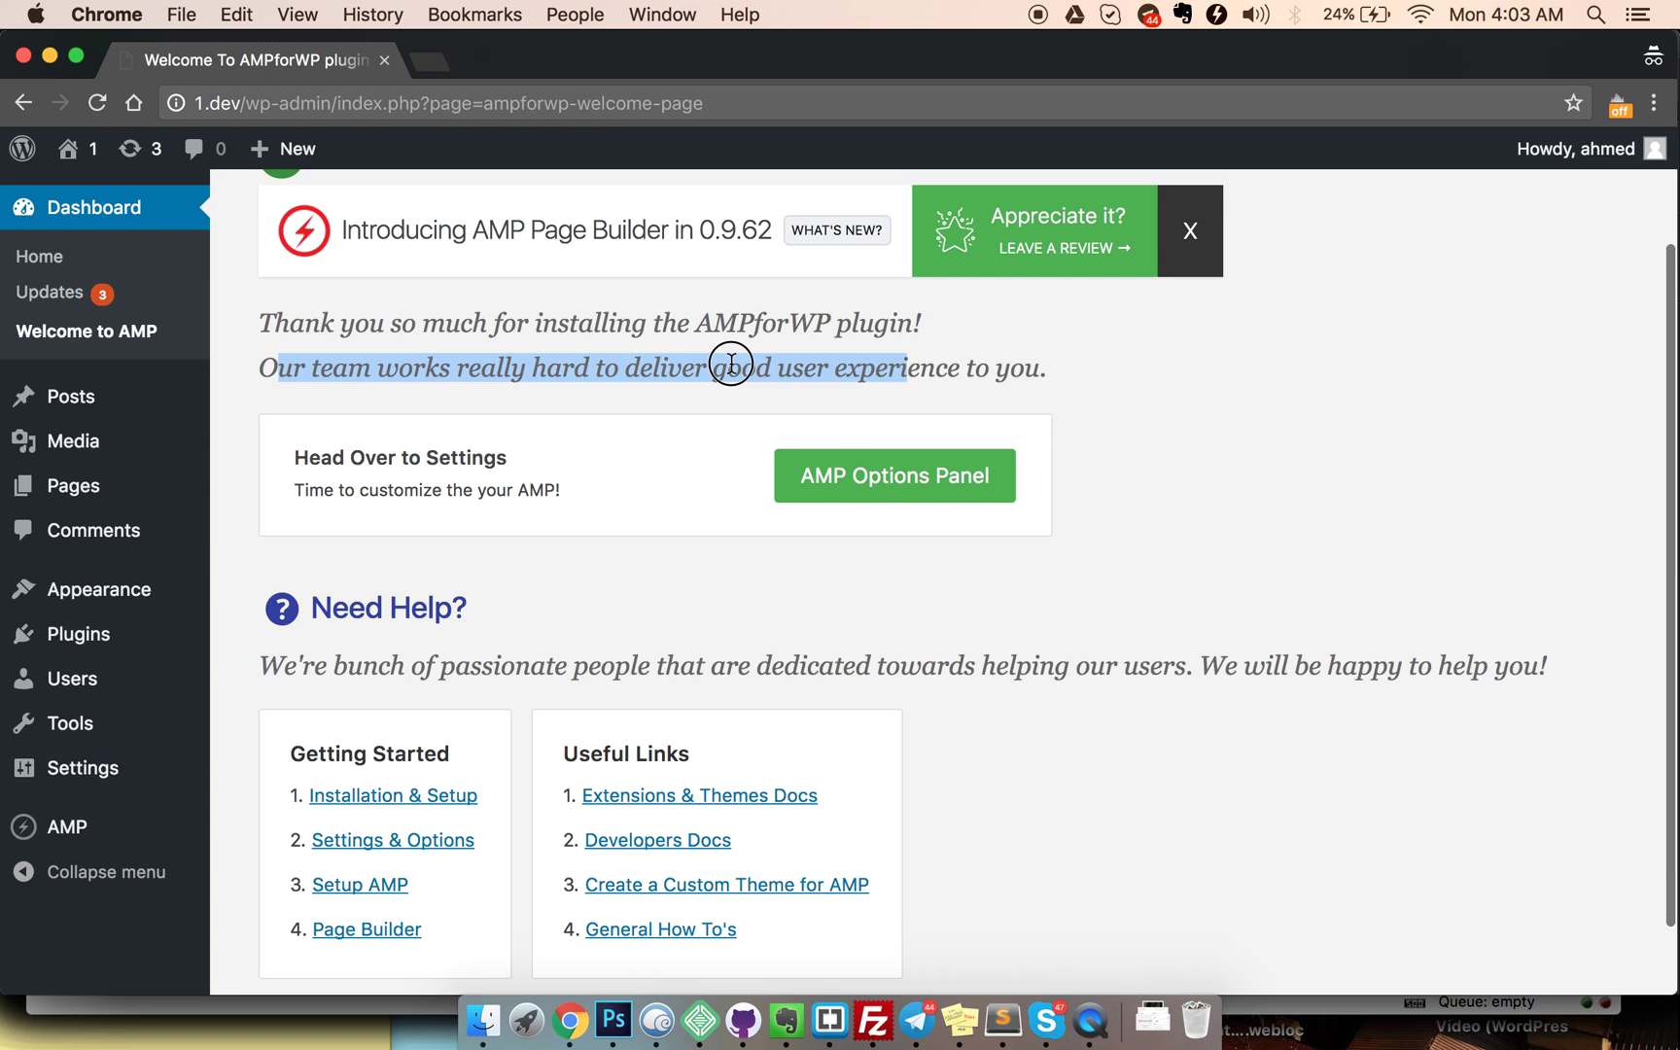
pyautogui.moveTo(731, 364); pyautogui.dragTo(797, 666)
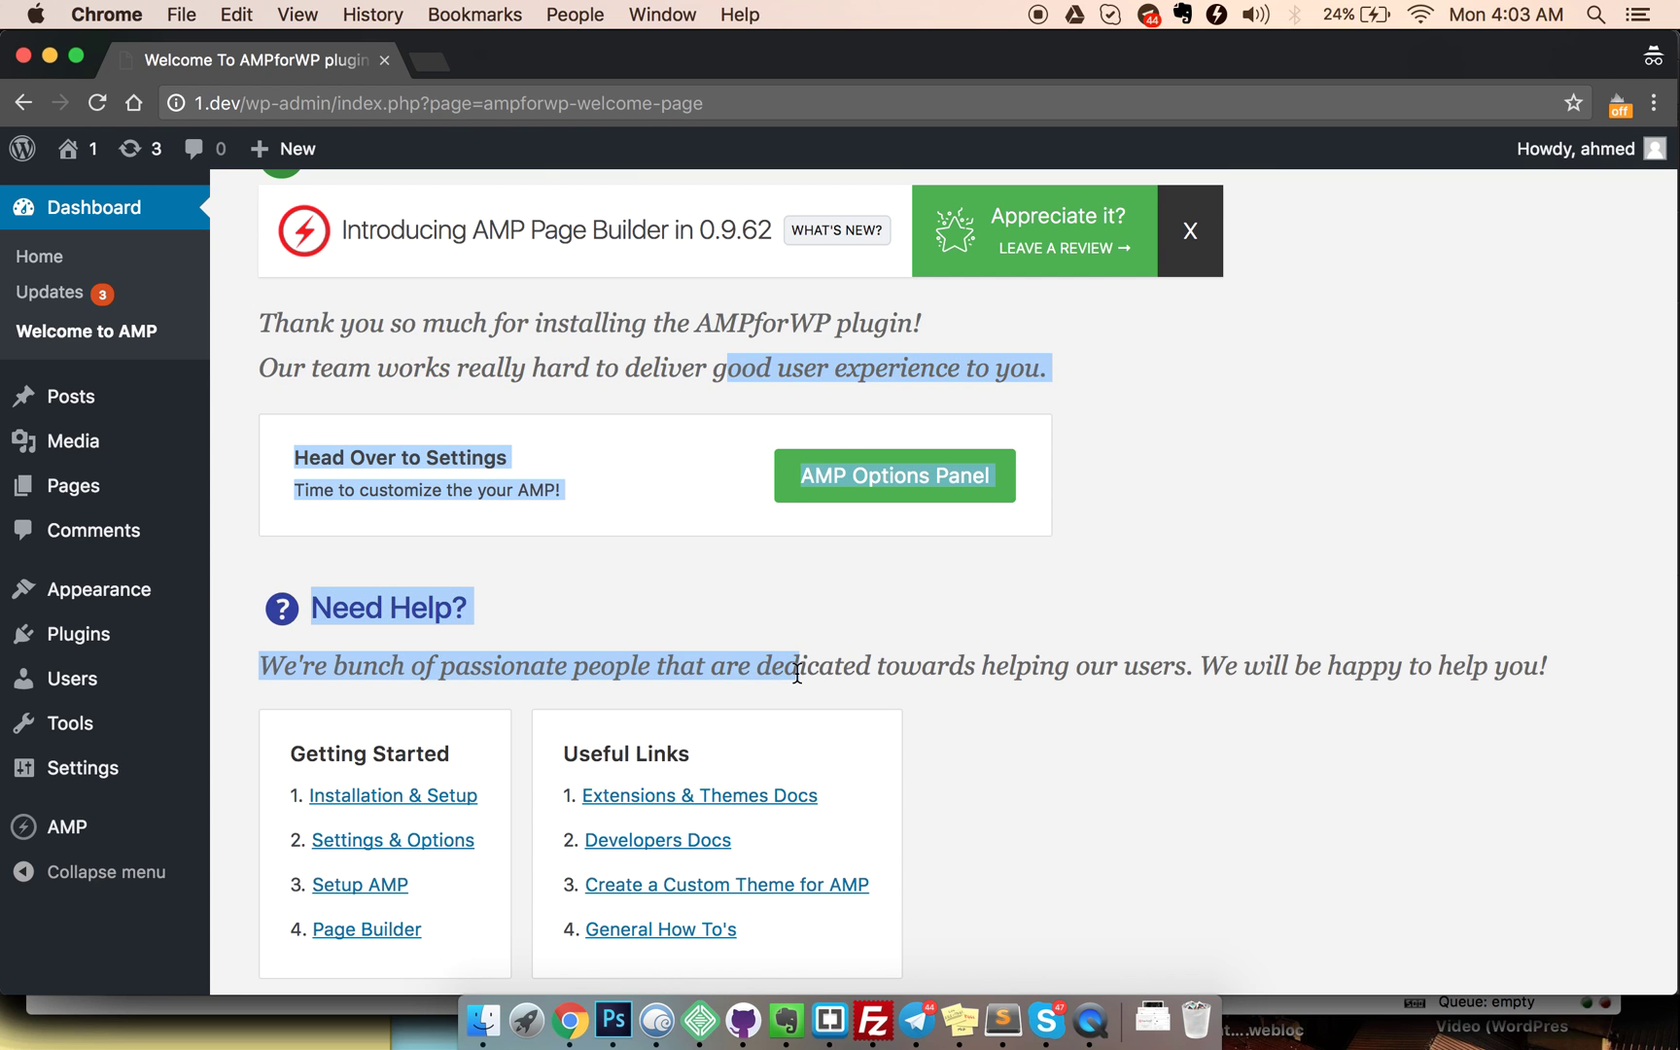
pyautogui.click(800, 580)
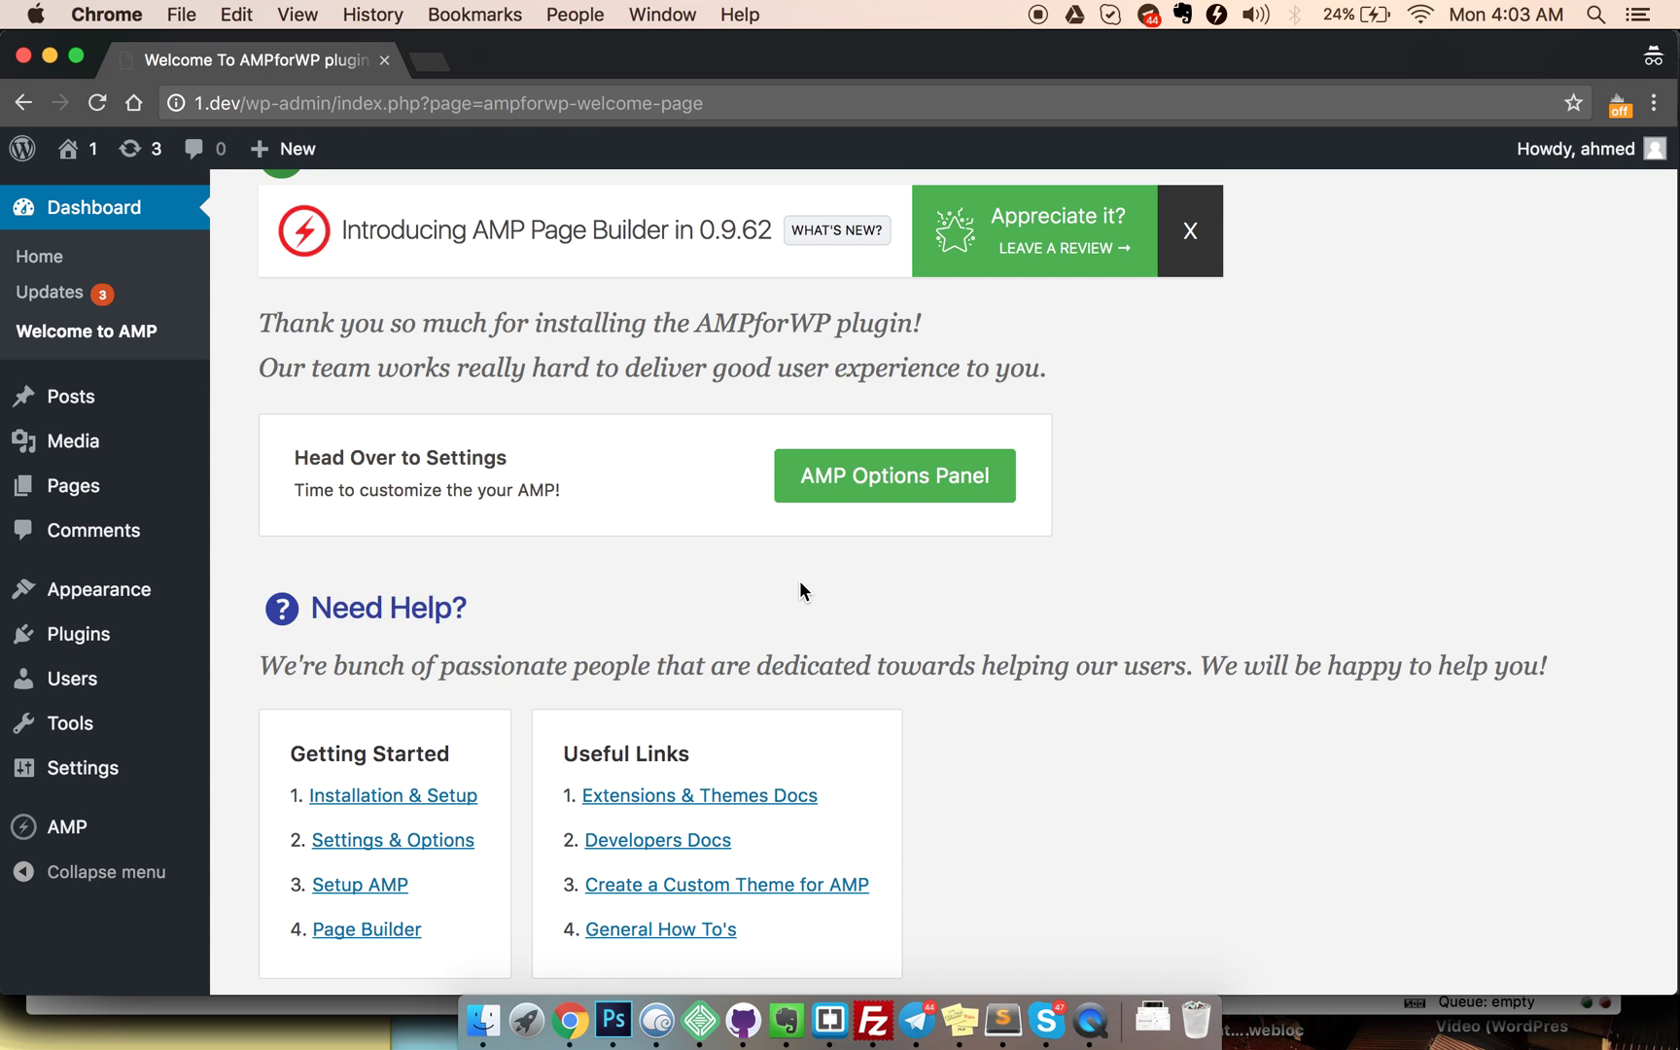
pyautogui.scroll(3, 799, 580)
pyautogui.scroll(-2, 800, 581)
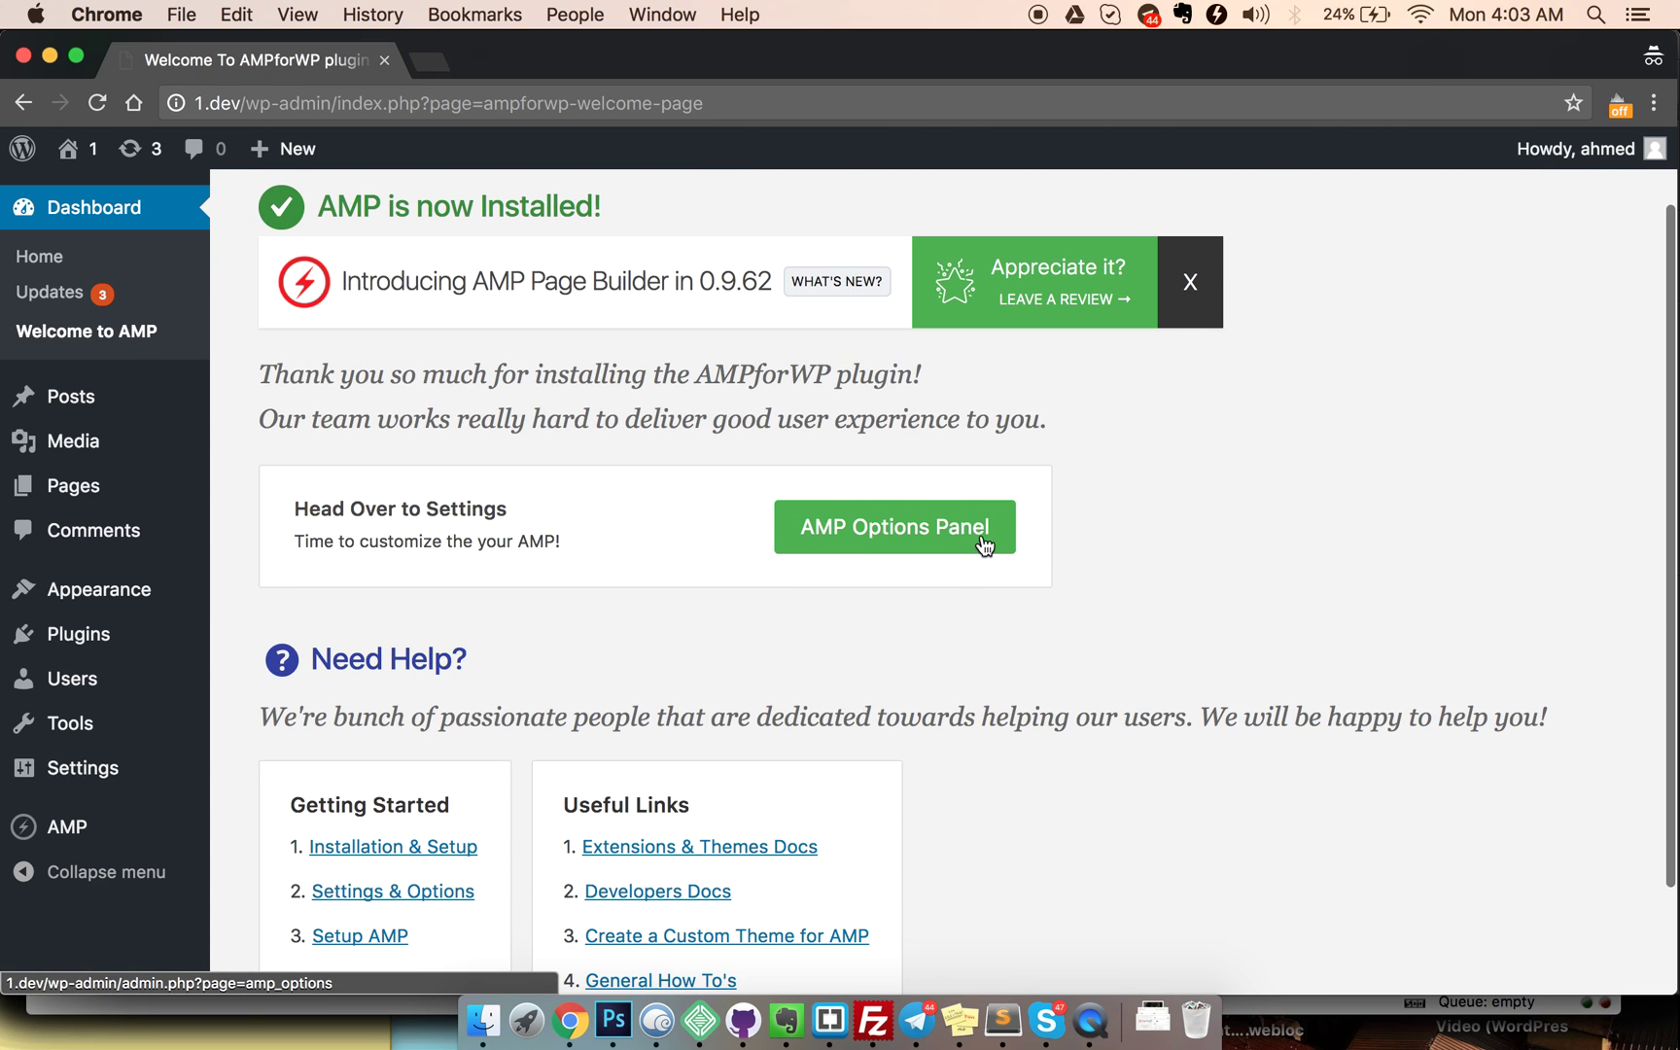
pyautogui.rightClick(935, 526)
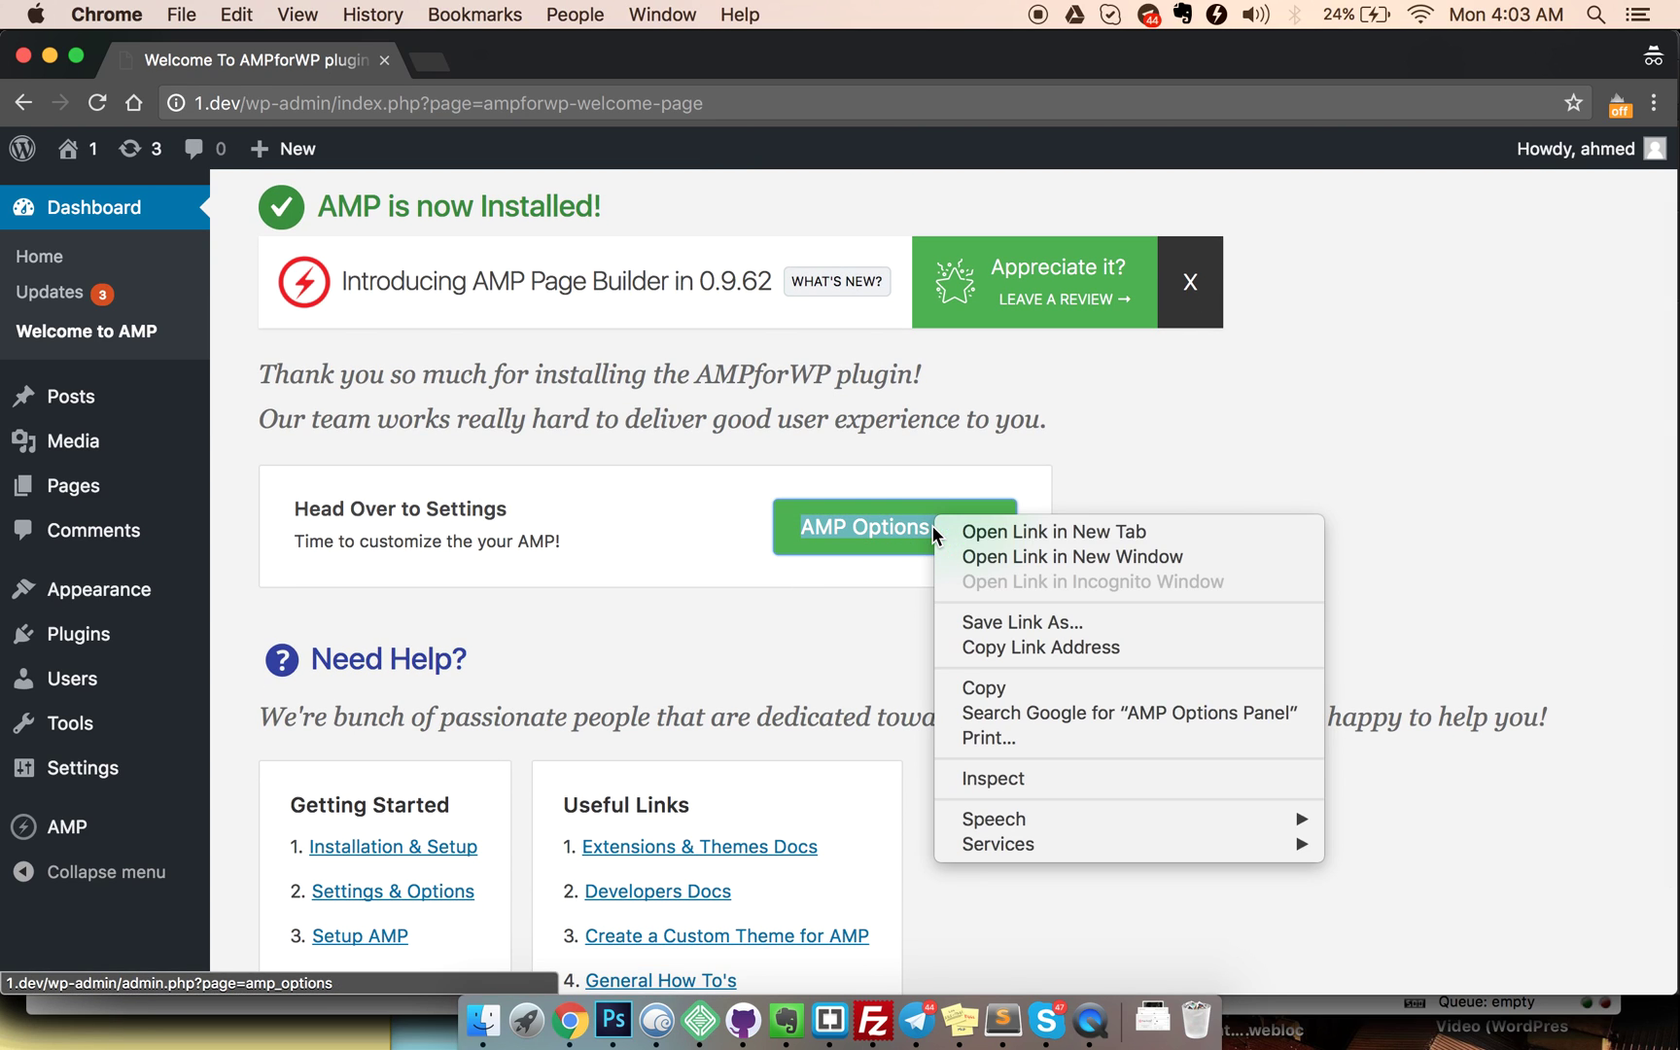
# Step: Open the AMP Options Panel in a new tab and show its Settings > General section
pyautogui.click(989, 532)
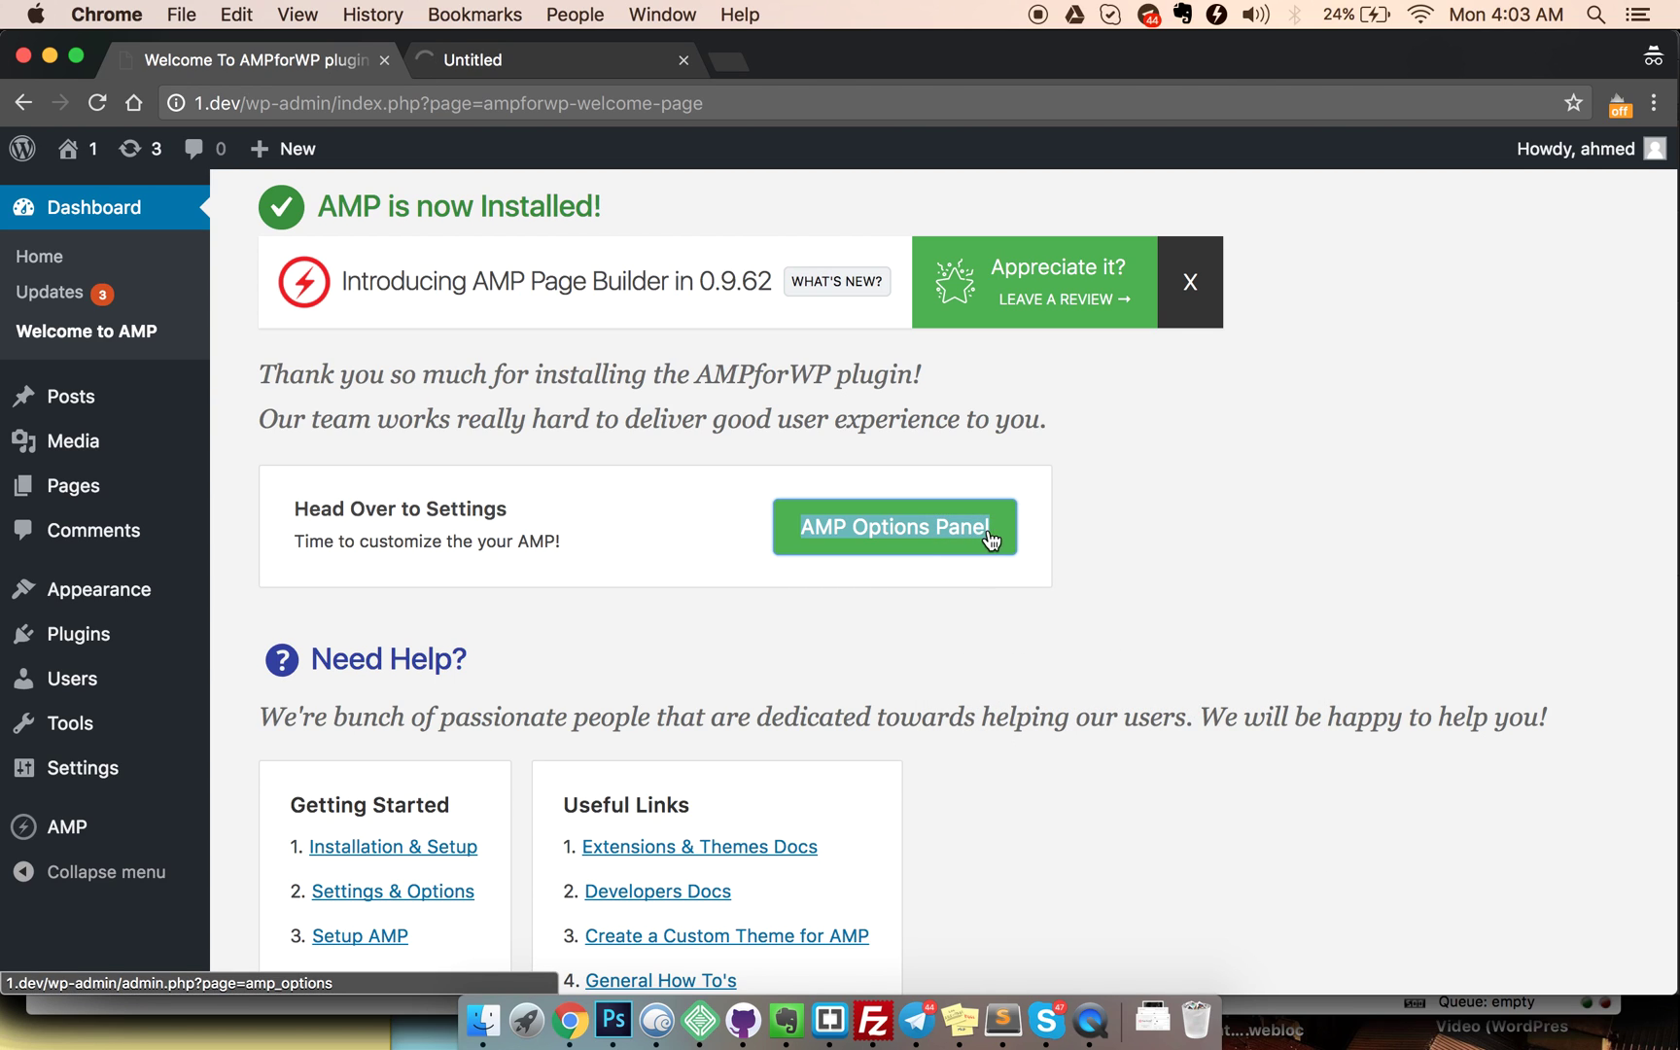
pyautogui.click(543, 59)
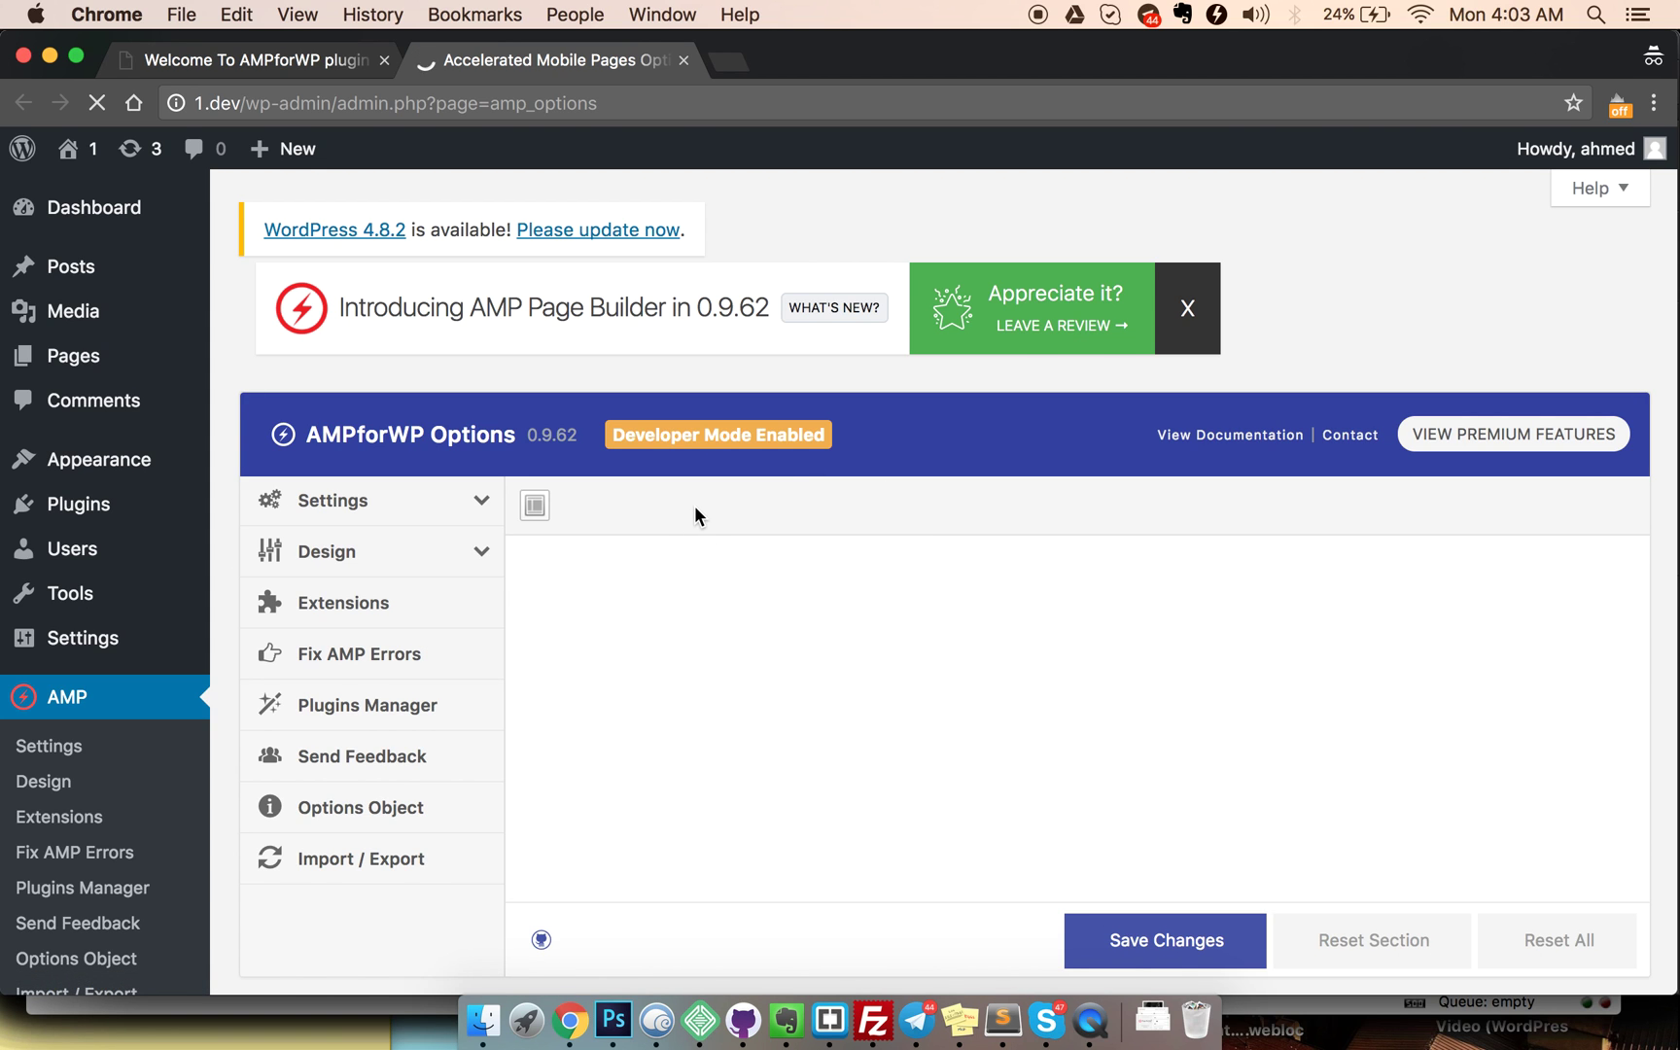
pyautogui.scroll(-1, 695, 504)
pyautogui.scroll(-3, 695, 505)
pyautogui.scroll(-3, 695, 506)
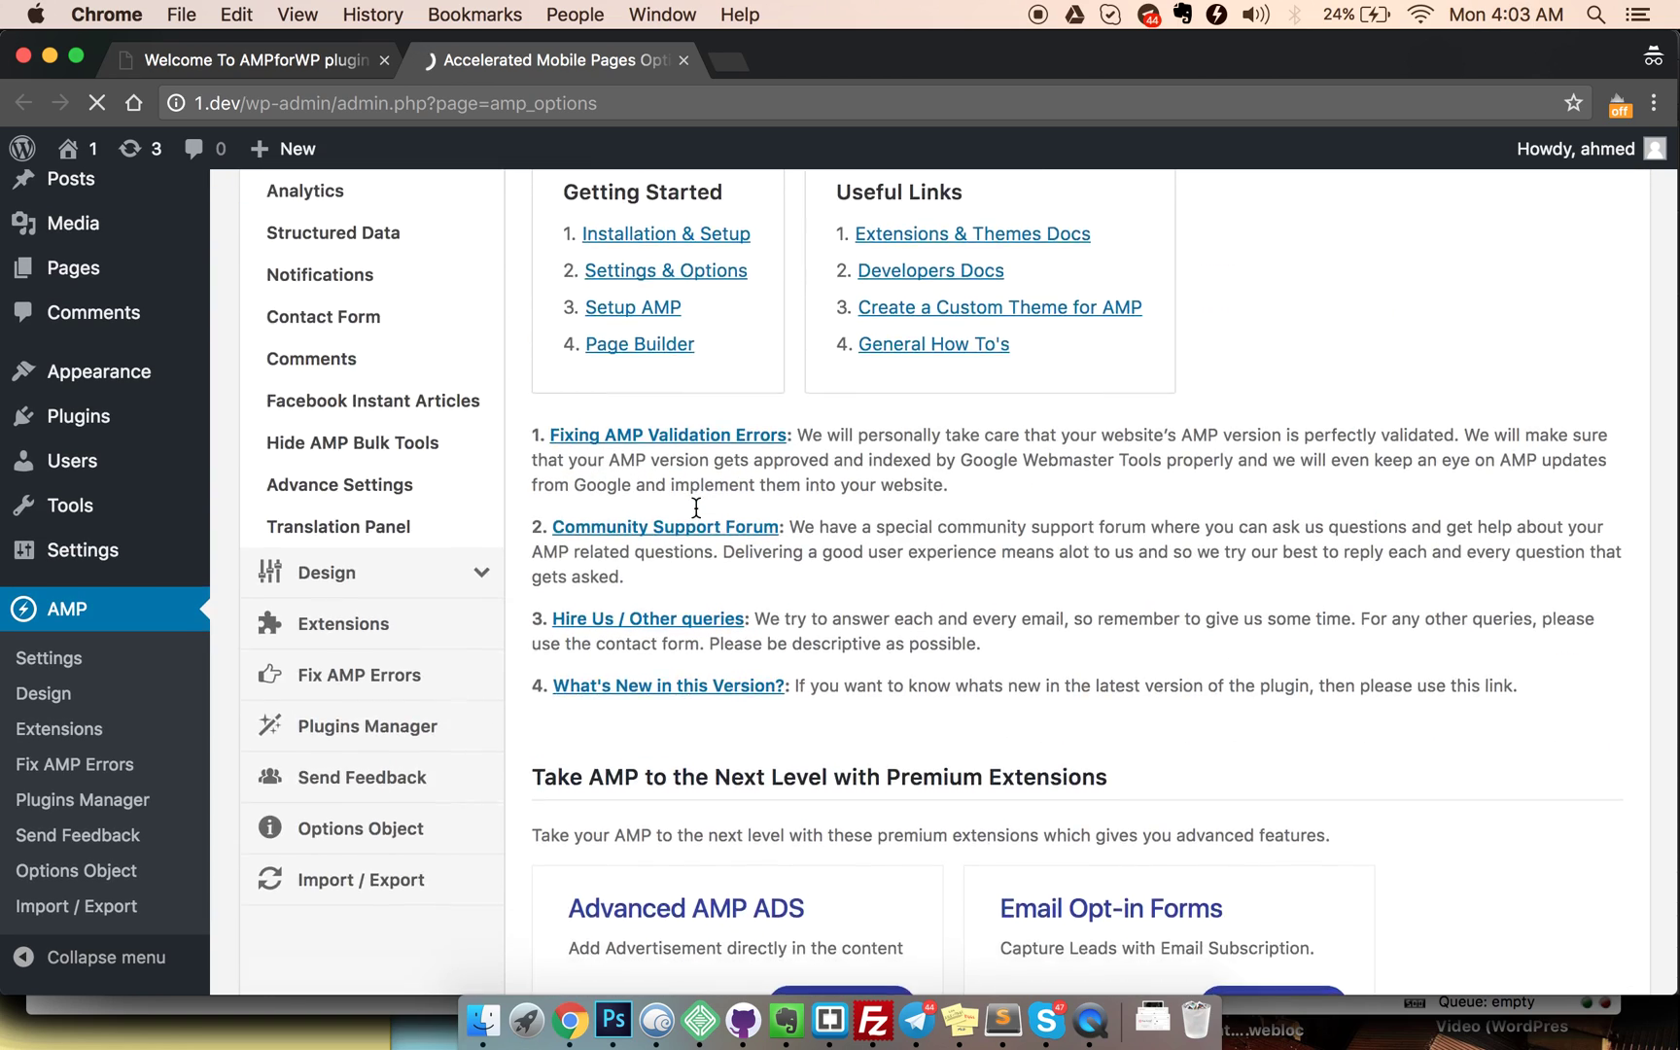
pyautogui.scroll(-5, 696, 506)
pyautogui.scroll(5, 695, 507)
pyautogui.scroll(4, 644, 497)
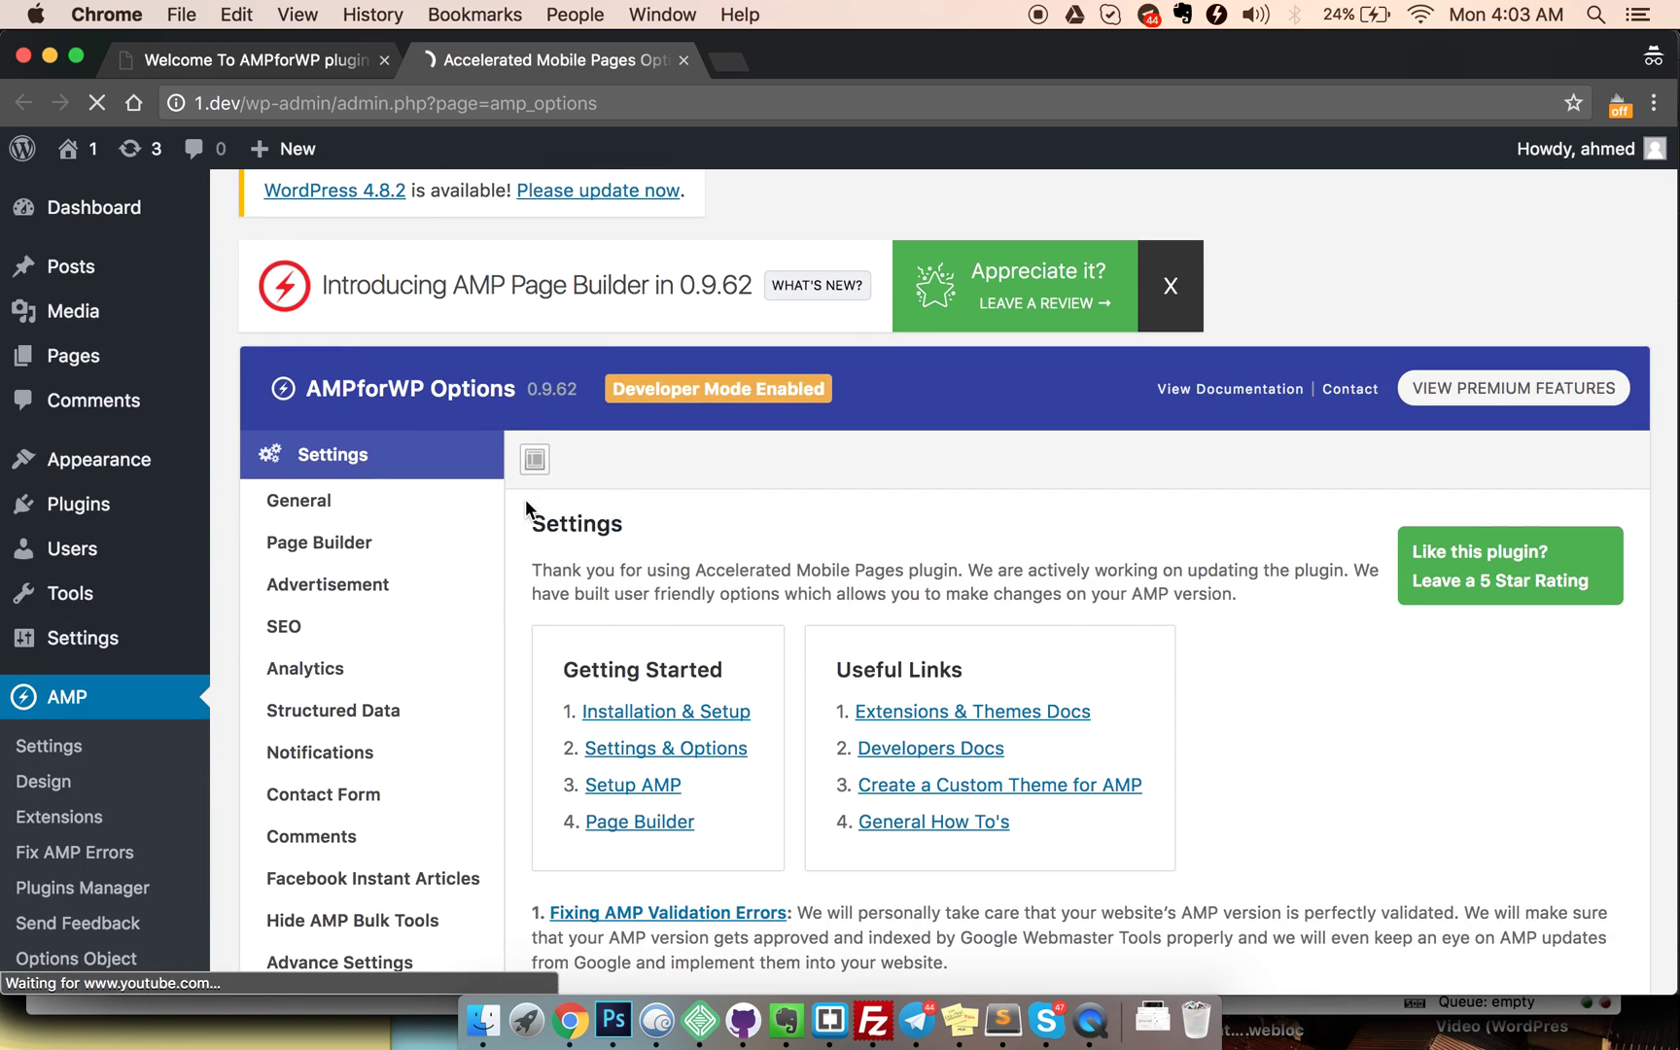
pyautogui.scroll(-1, 525, 499)
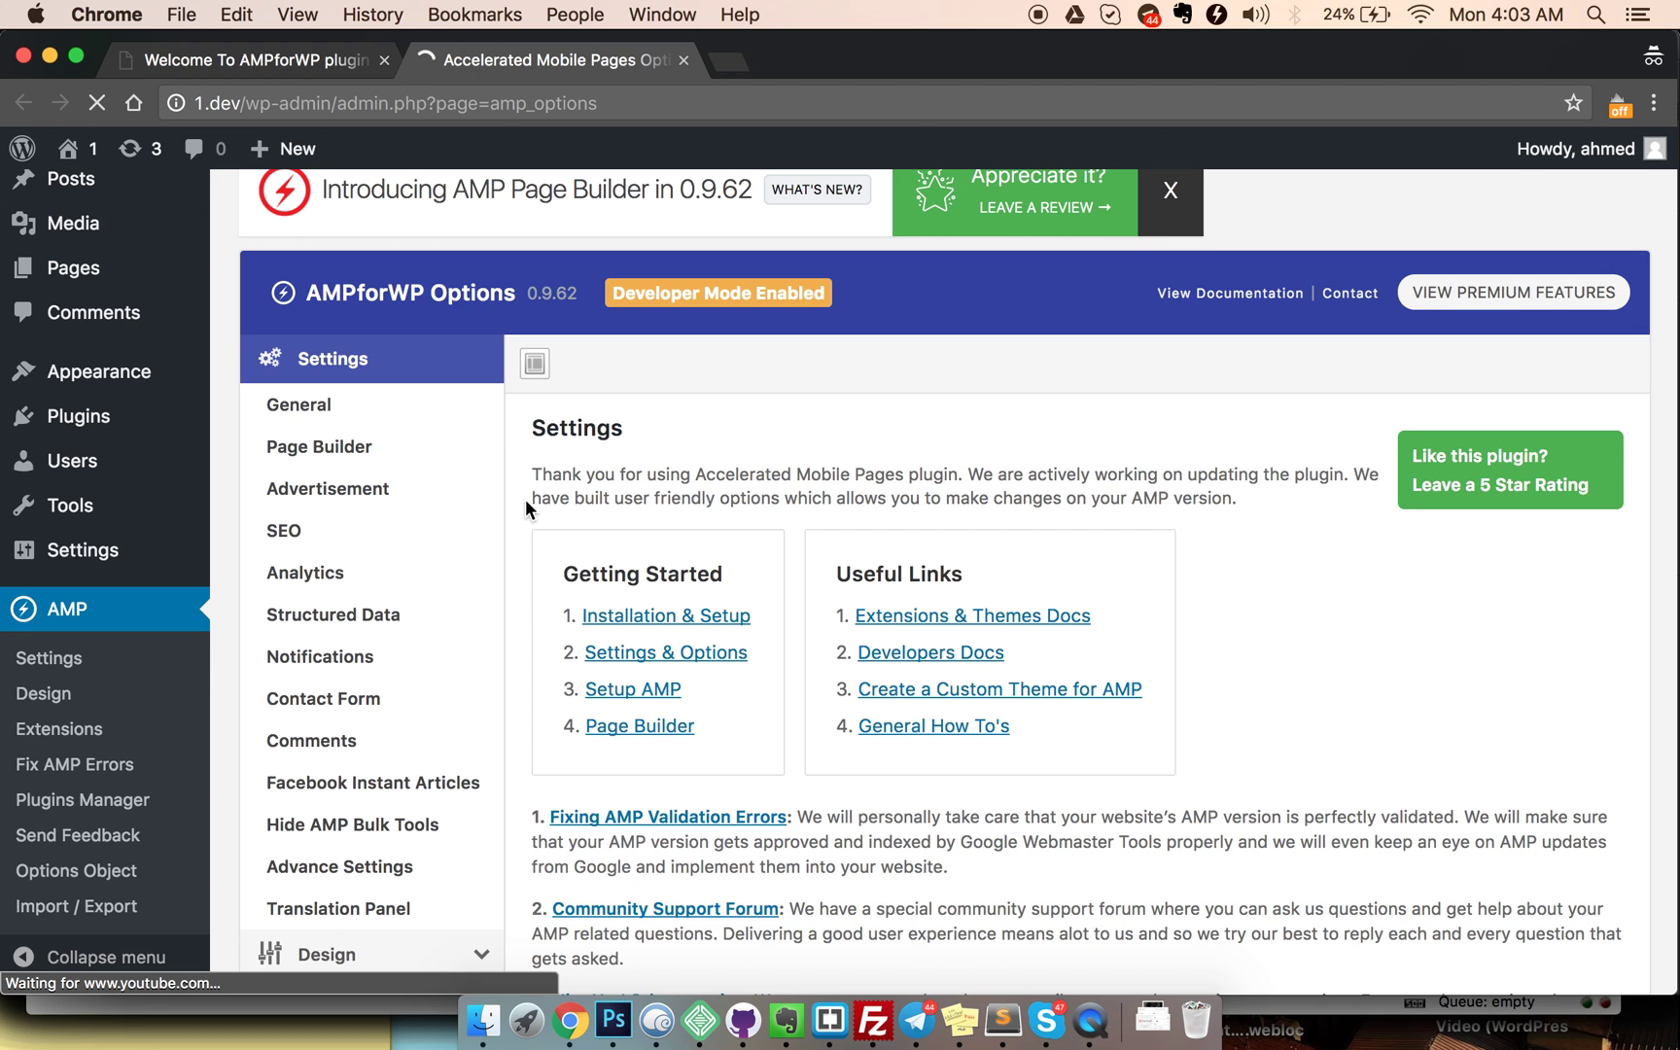
pyautogui.scroll(-1, 356, 367)
pyautogui.click(374, 357)
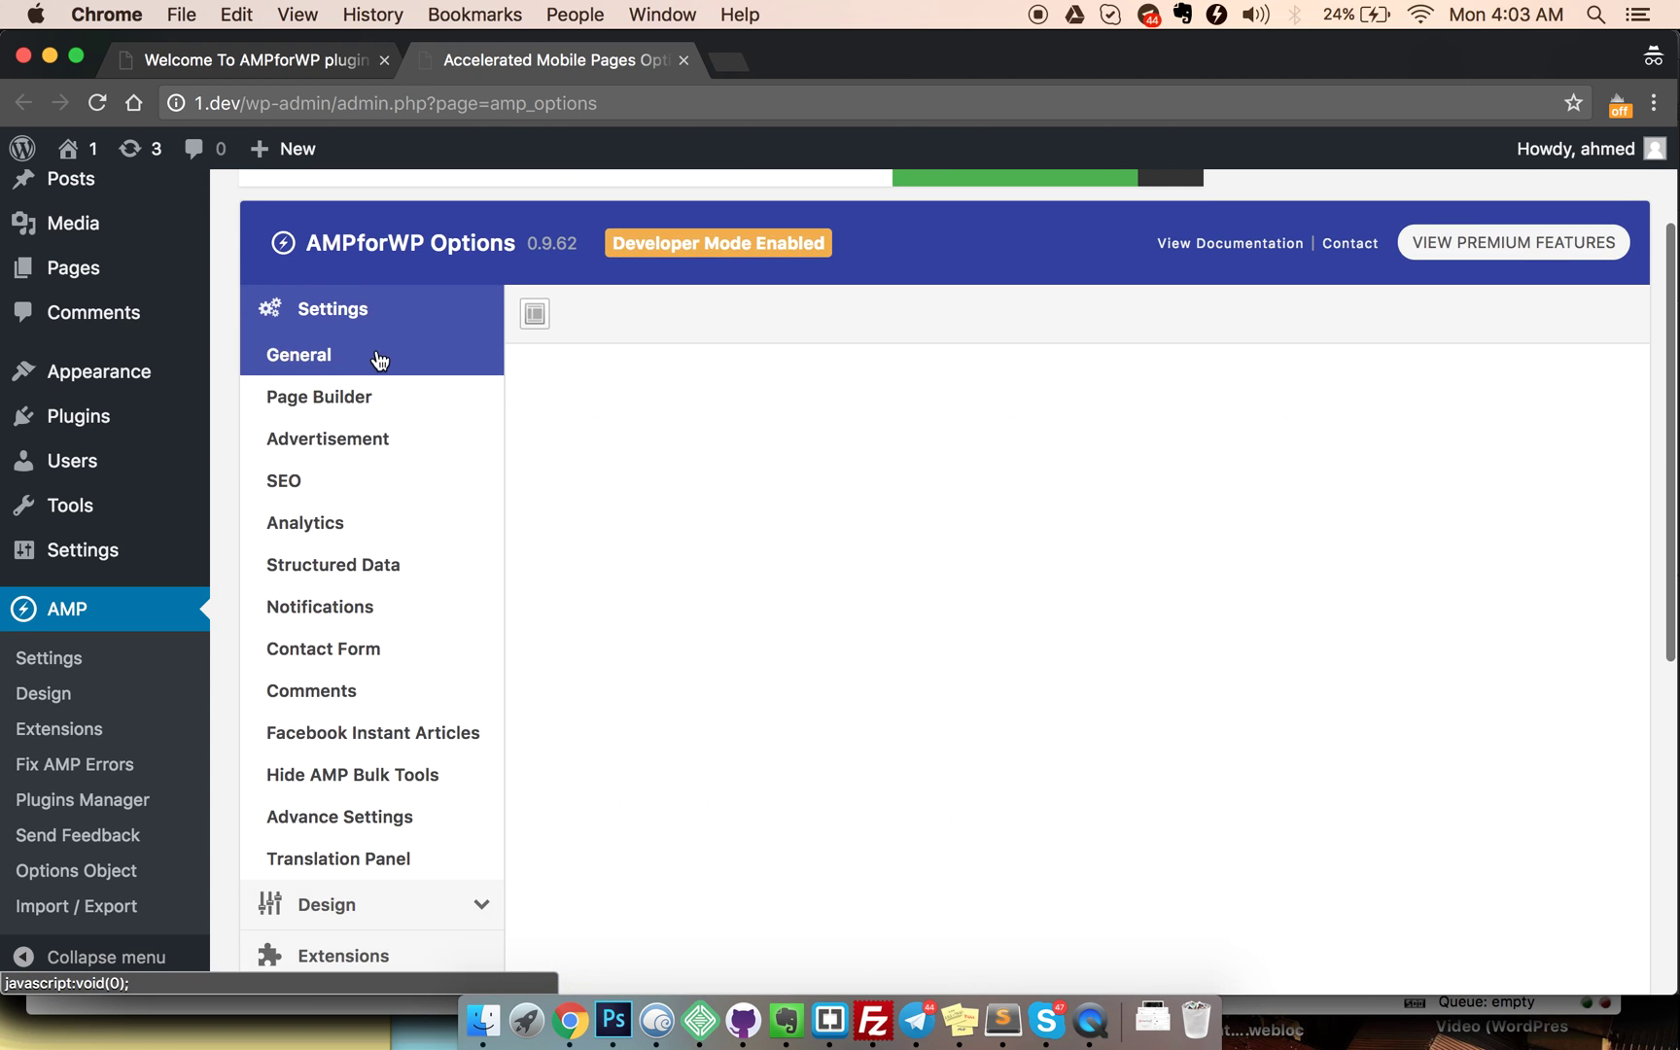
# Step: Browse the Settings subsections from Page Builder through Hide AMP Bulk Tools
pyautogui.click(390, 412)
pyautogui.click(394, 449)
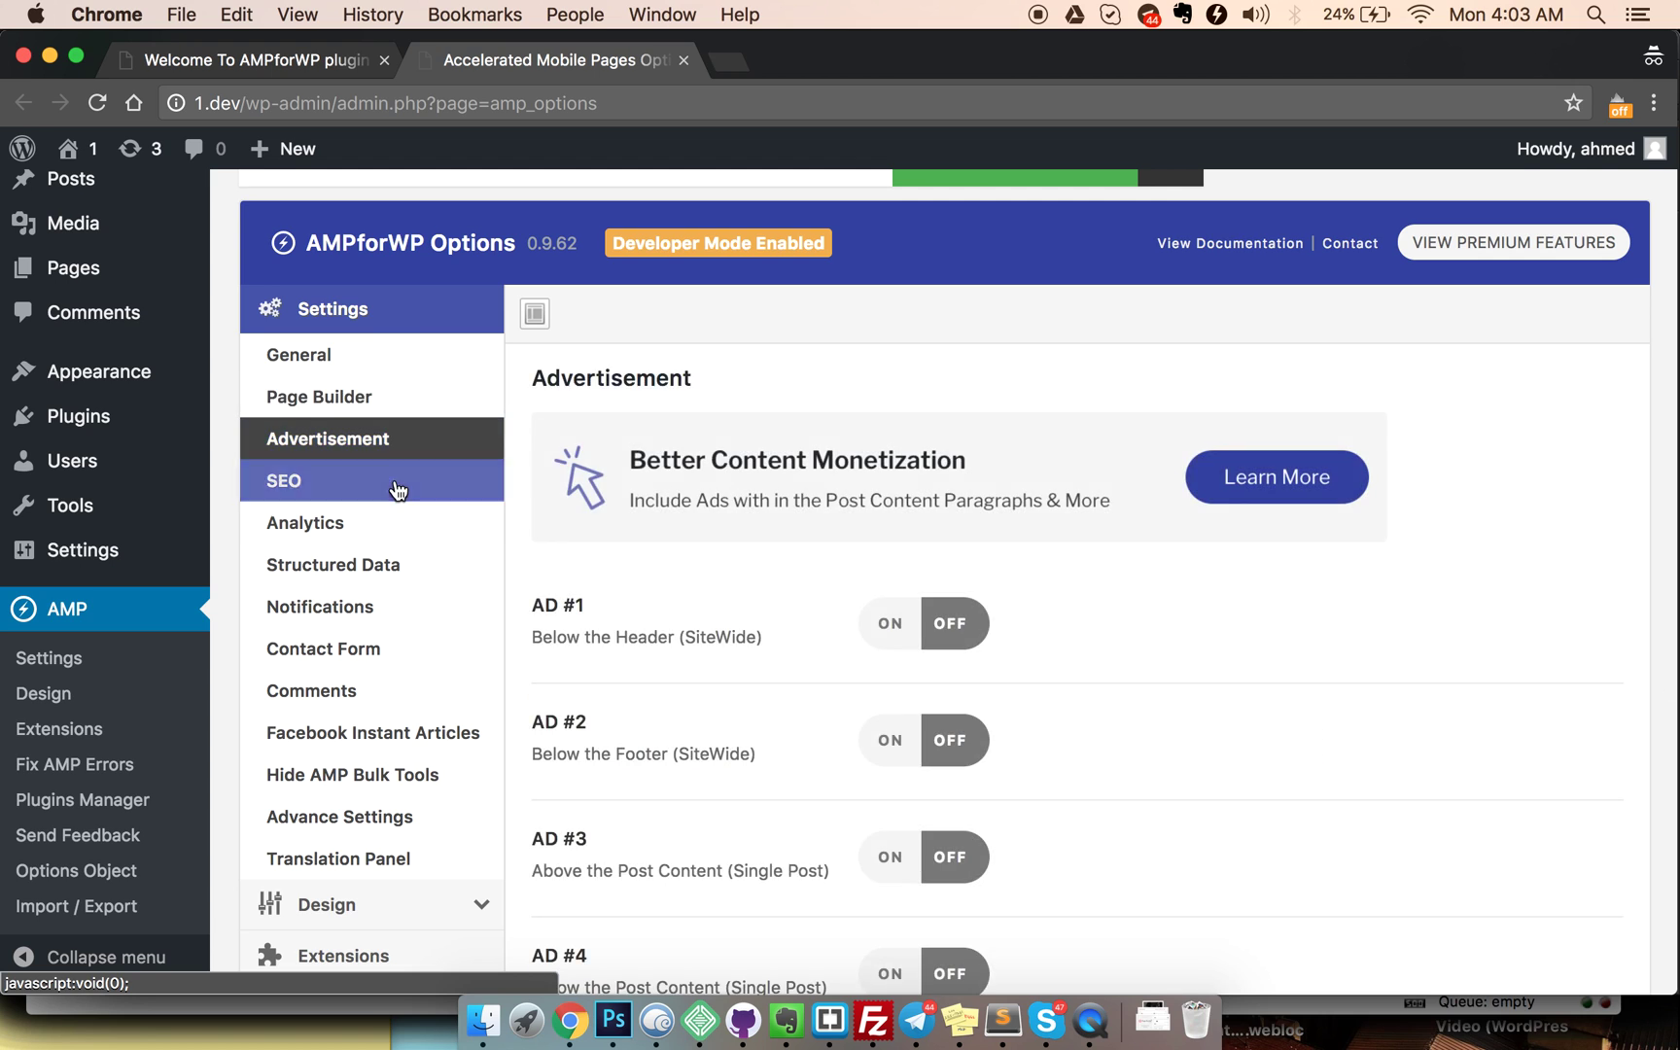
pyautogui.click(393, 481)
pyautogui.click(399, 535)
pyautogui.click(401, 570)
pyautogui.click(401, 612)
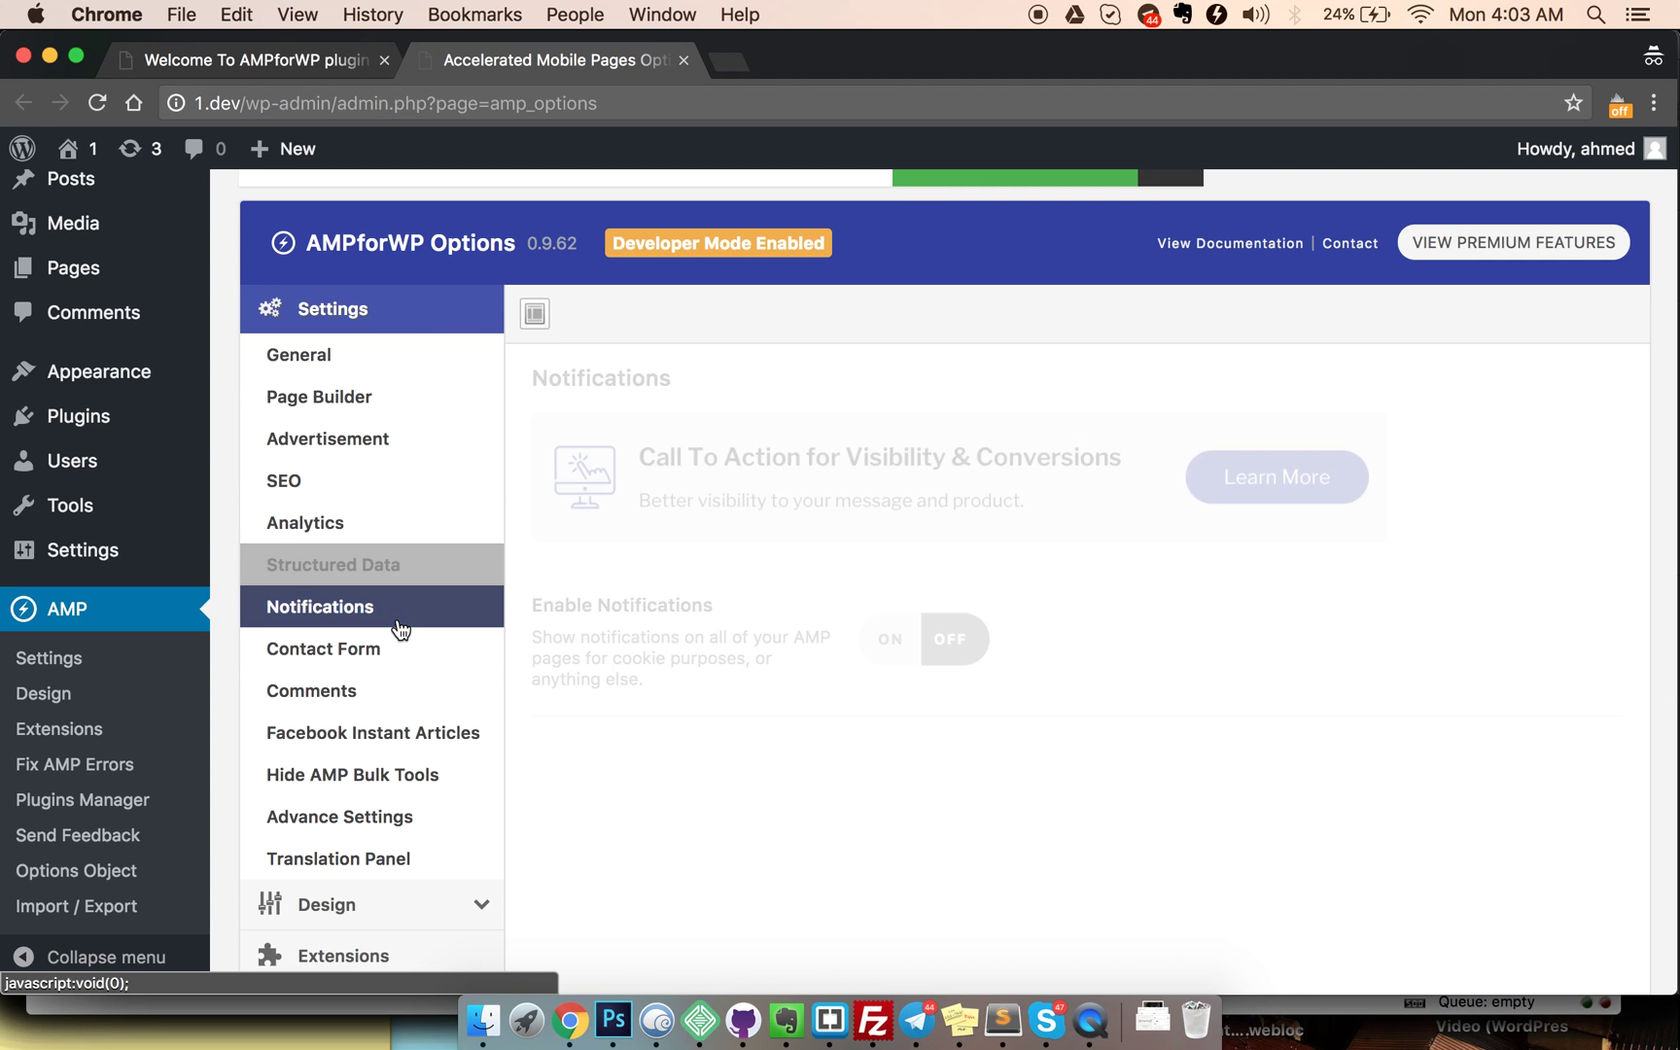
pyautogui.click(400, 653)
pyautogui.click(401, 696)
pyautogui.click(401, 772)
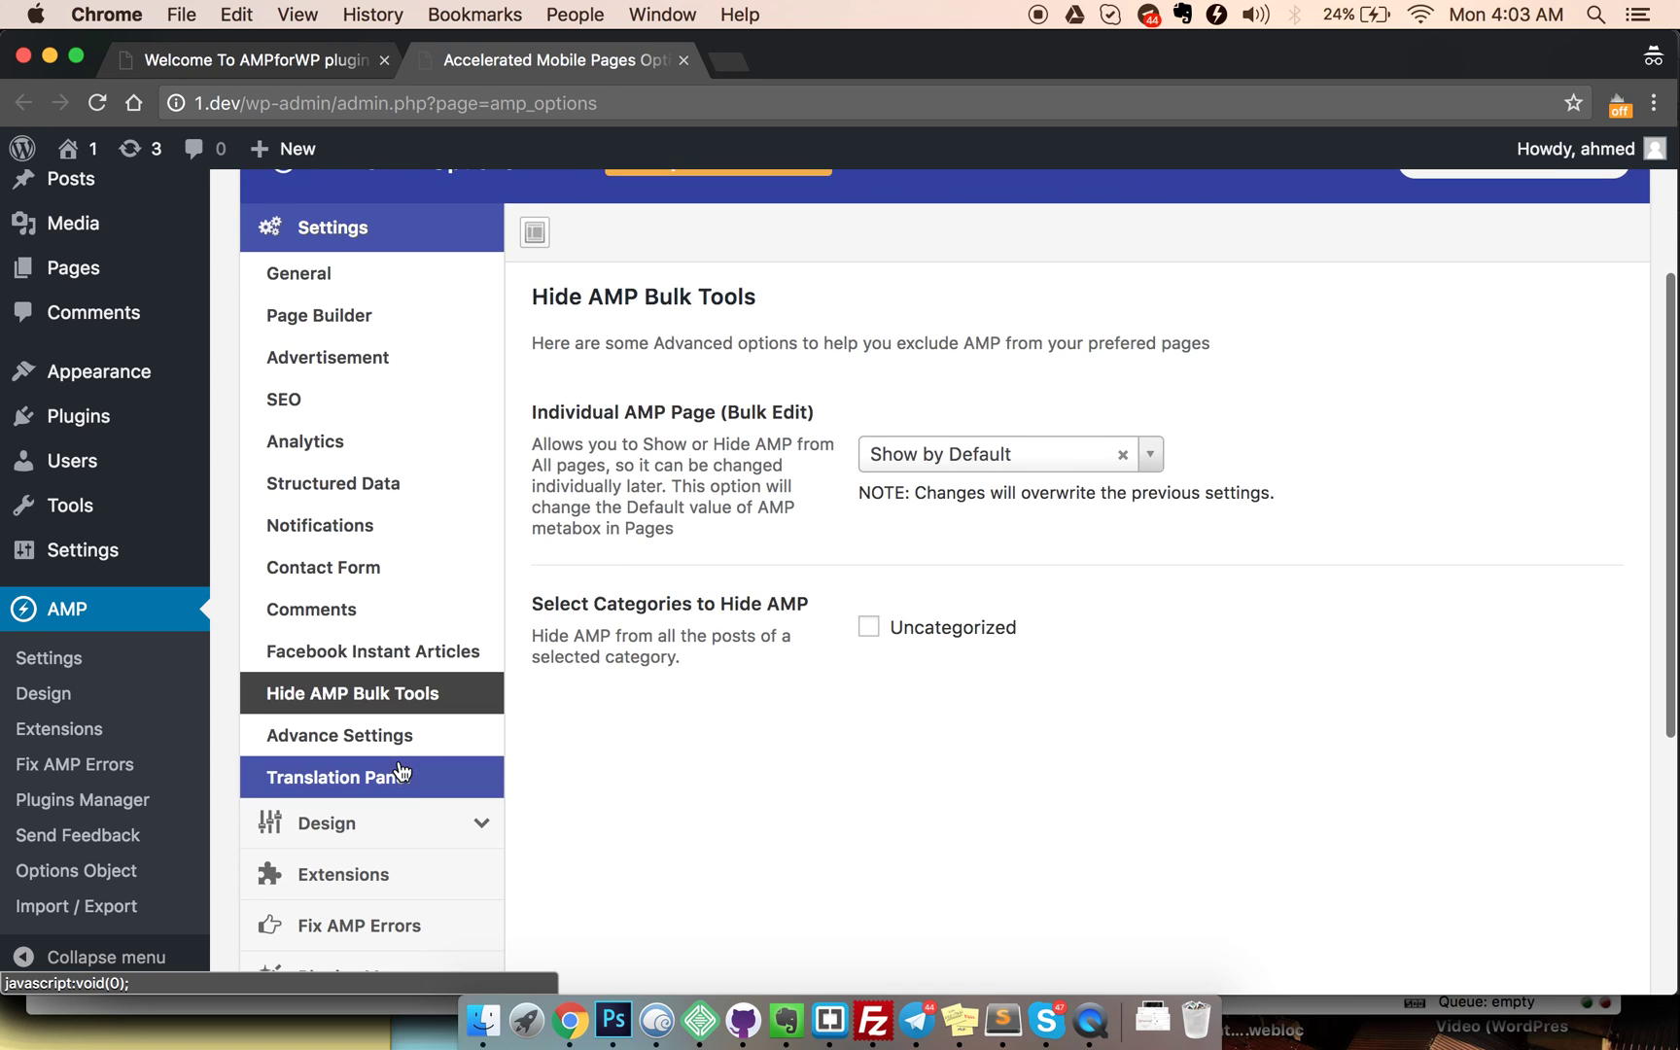
# Step: Browse the Design subsections (Global, Header, HomePage, Single, Page, Social) and open Themes
pyautogui.click(390, 825)
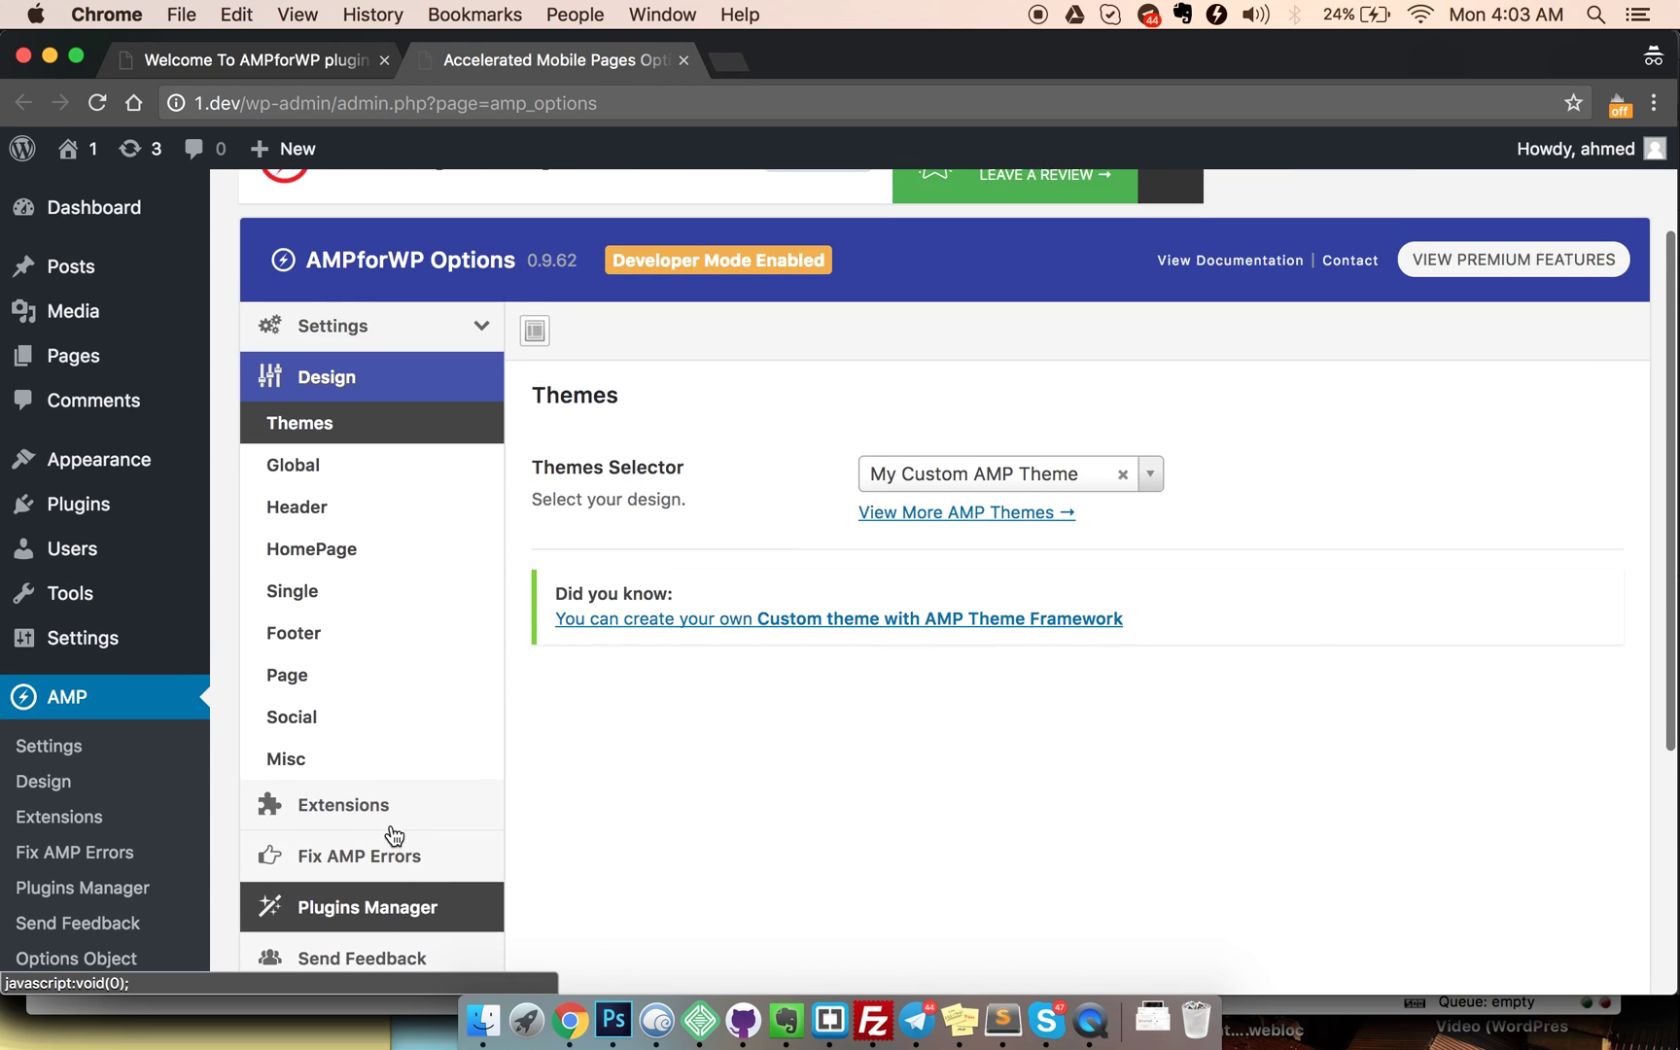
pyautogui.click(406, 483)
pyautogui.click(410, 526)
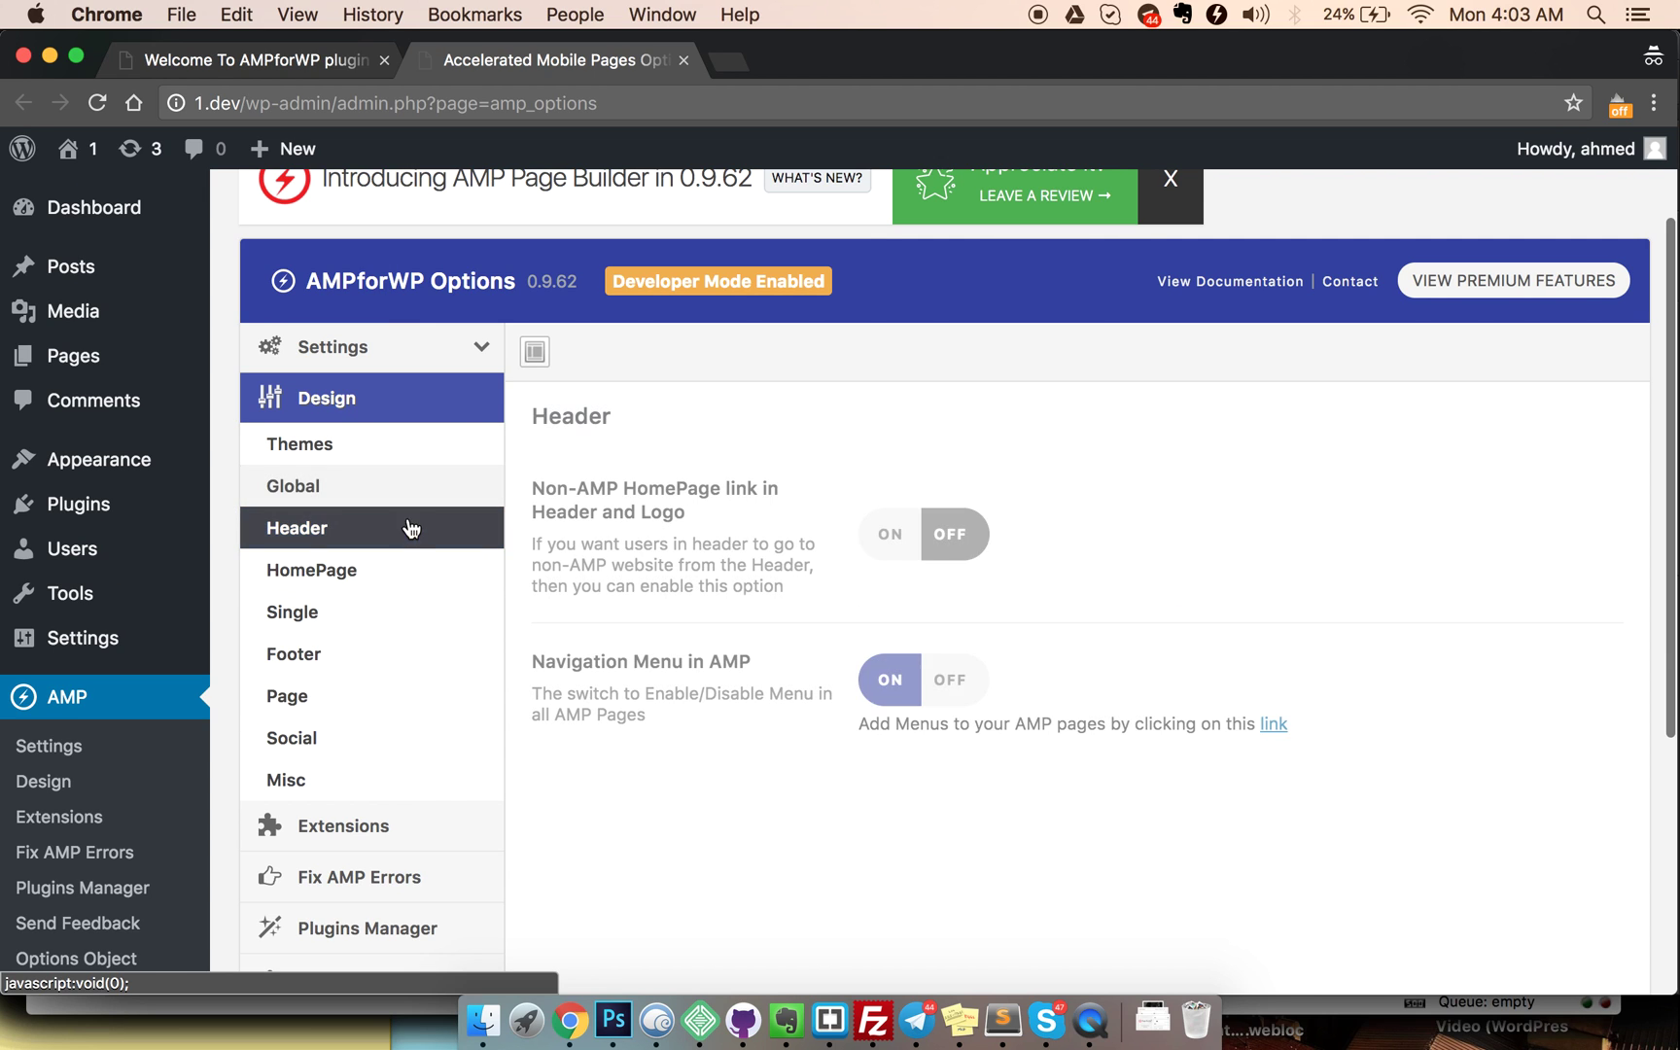
pyautogui.click(404, 573)
pyautogui.click(401, 623)
pyautogui.click(402, 693)
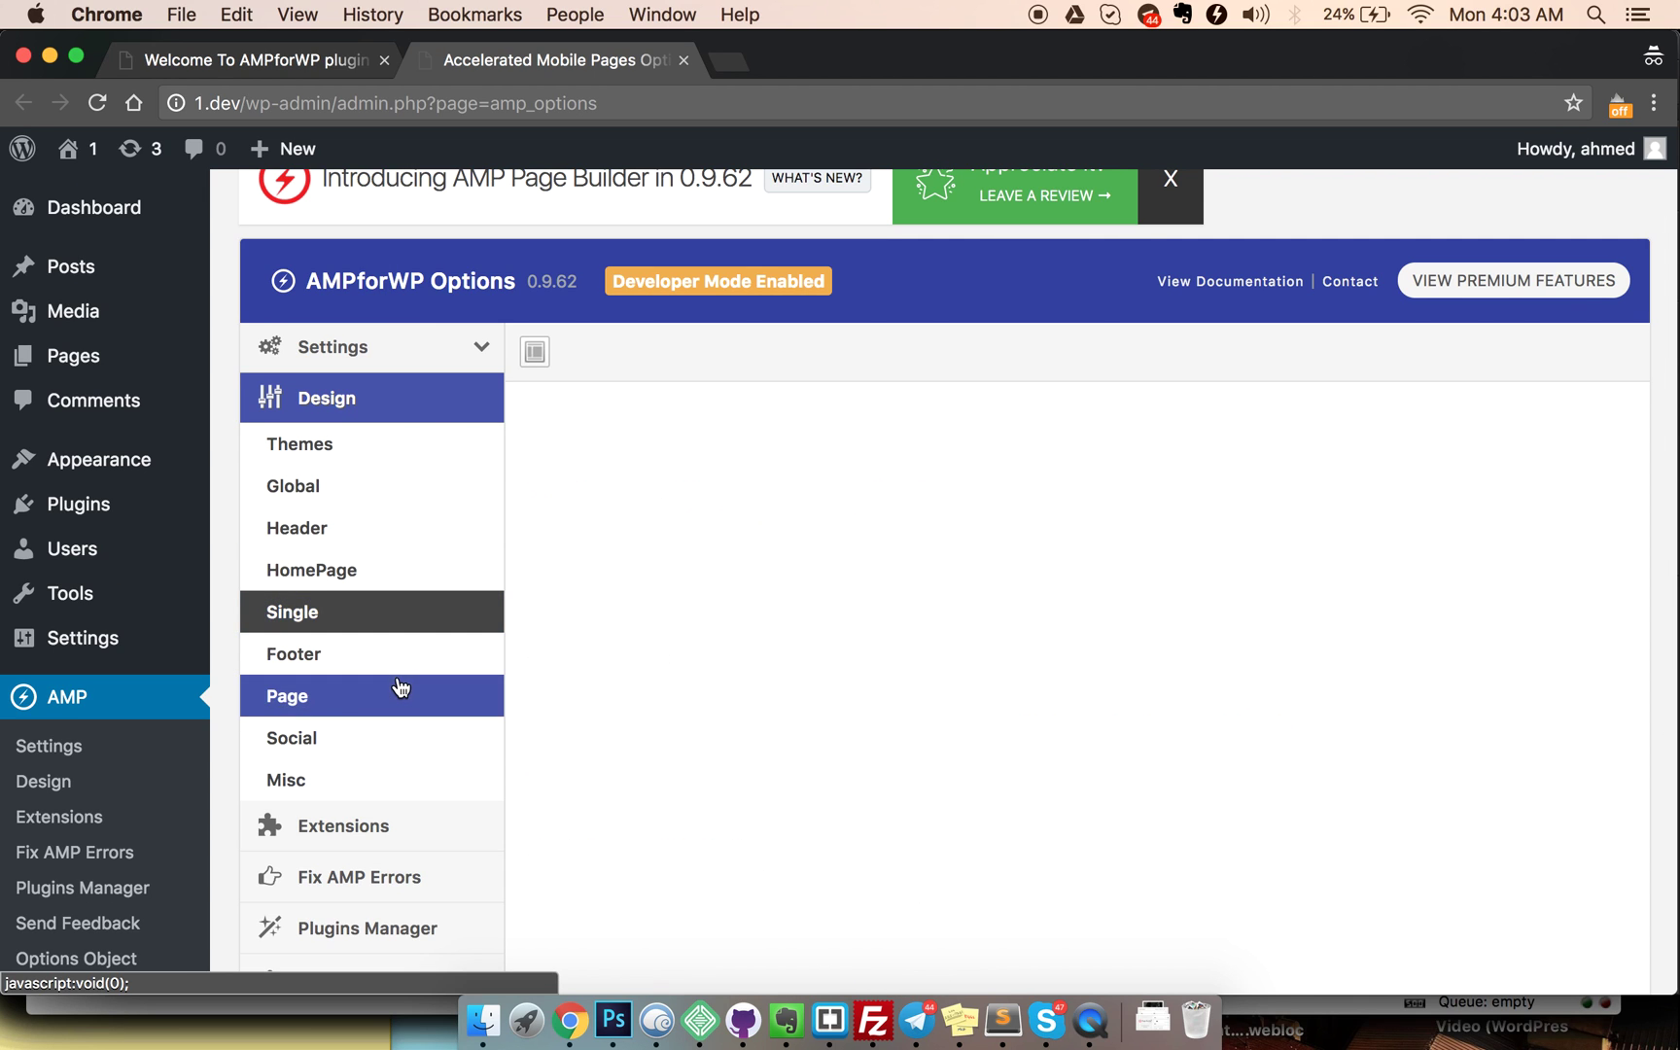
pyautogui.click(402, 731)
pyautogui.click(391, 612)
pyautogui.click(389, 531)
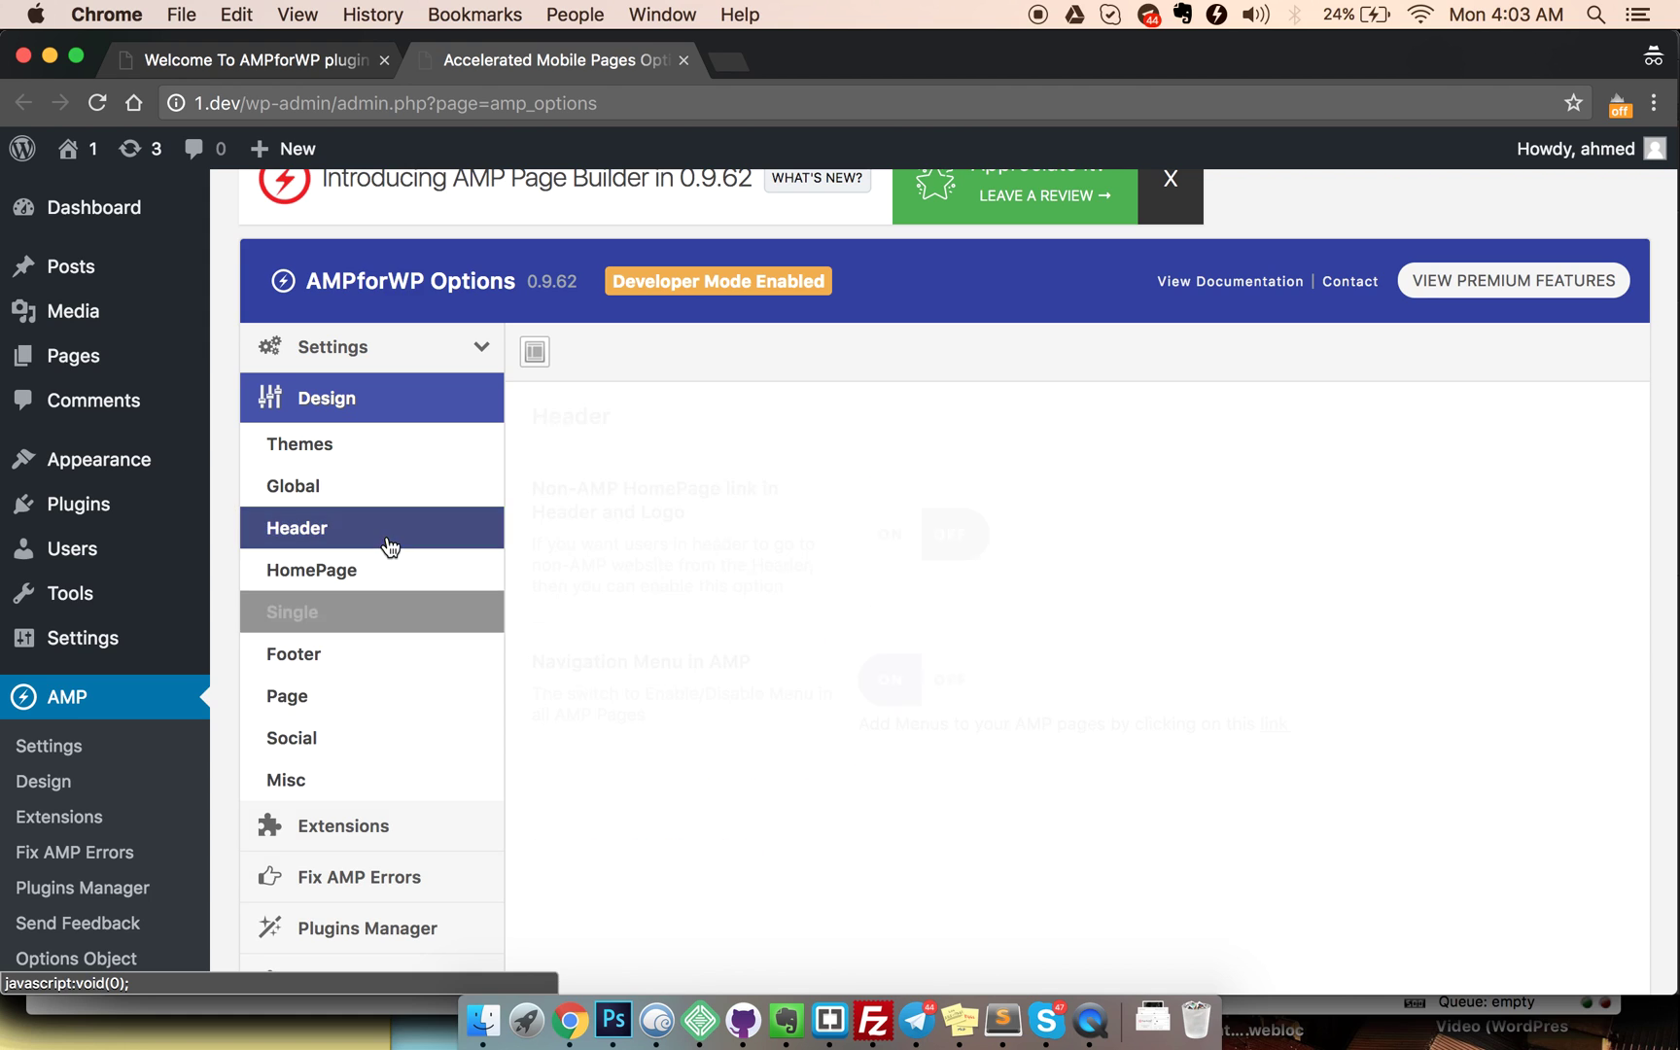
pyautogui.click(387, 453)
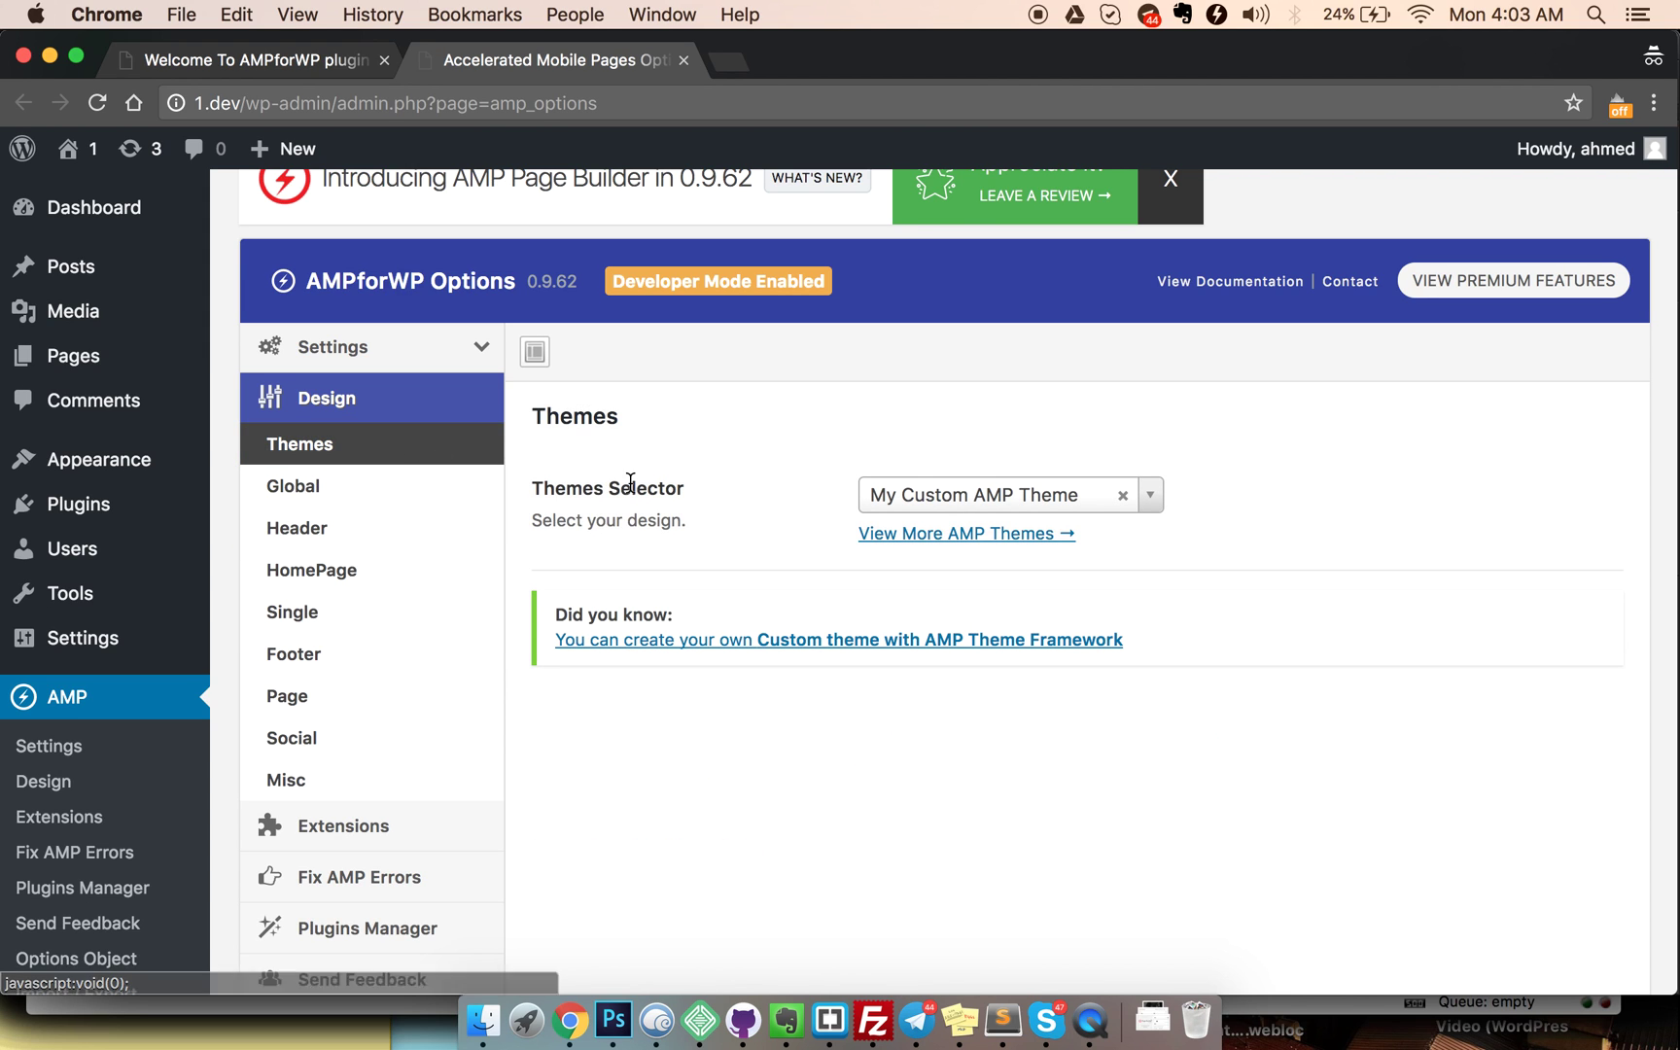
# Step: Choose Design One in the Themes Selector, noting the AMP Theme Framework link, then view Global design settings
pyautogui.click(1050, 495)
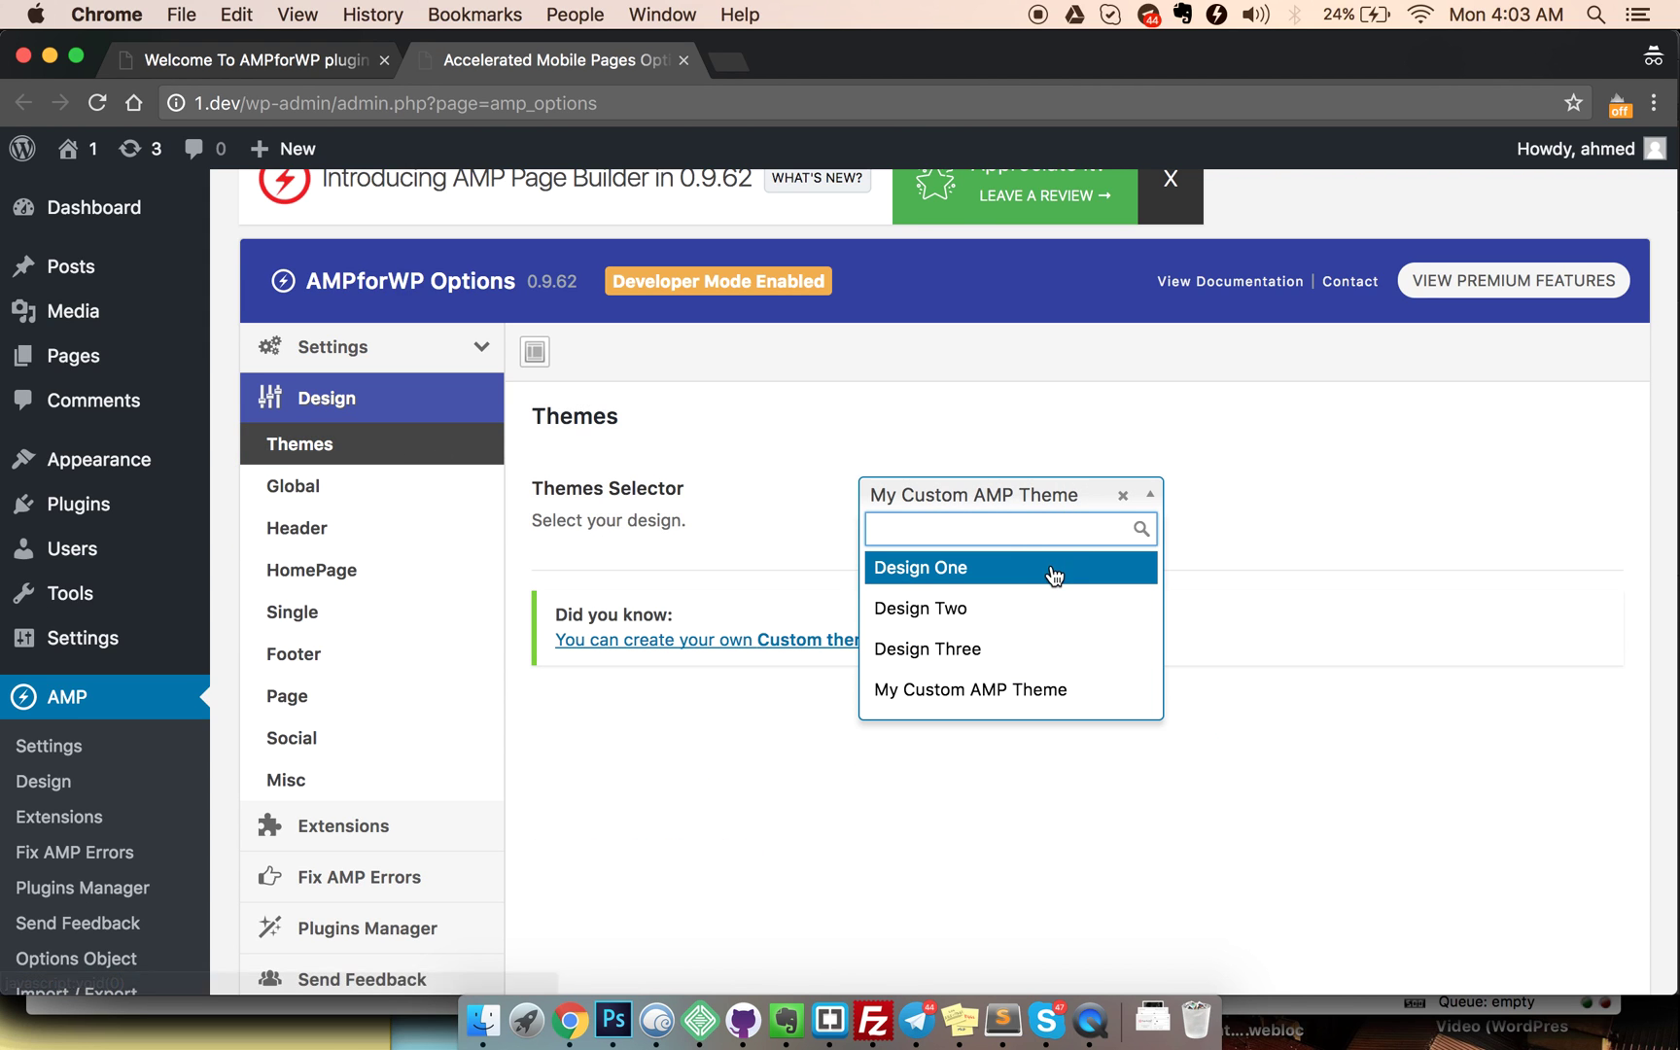
pyautogui.click(1055, 496)
pyautogui.click(1040, 462)
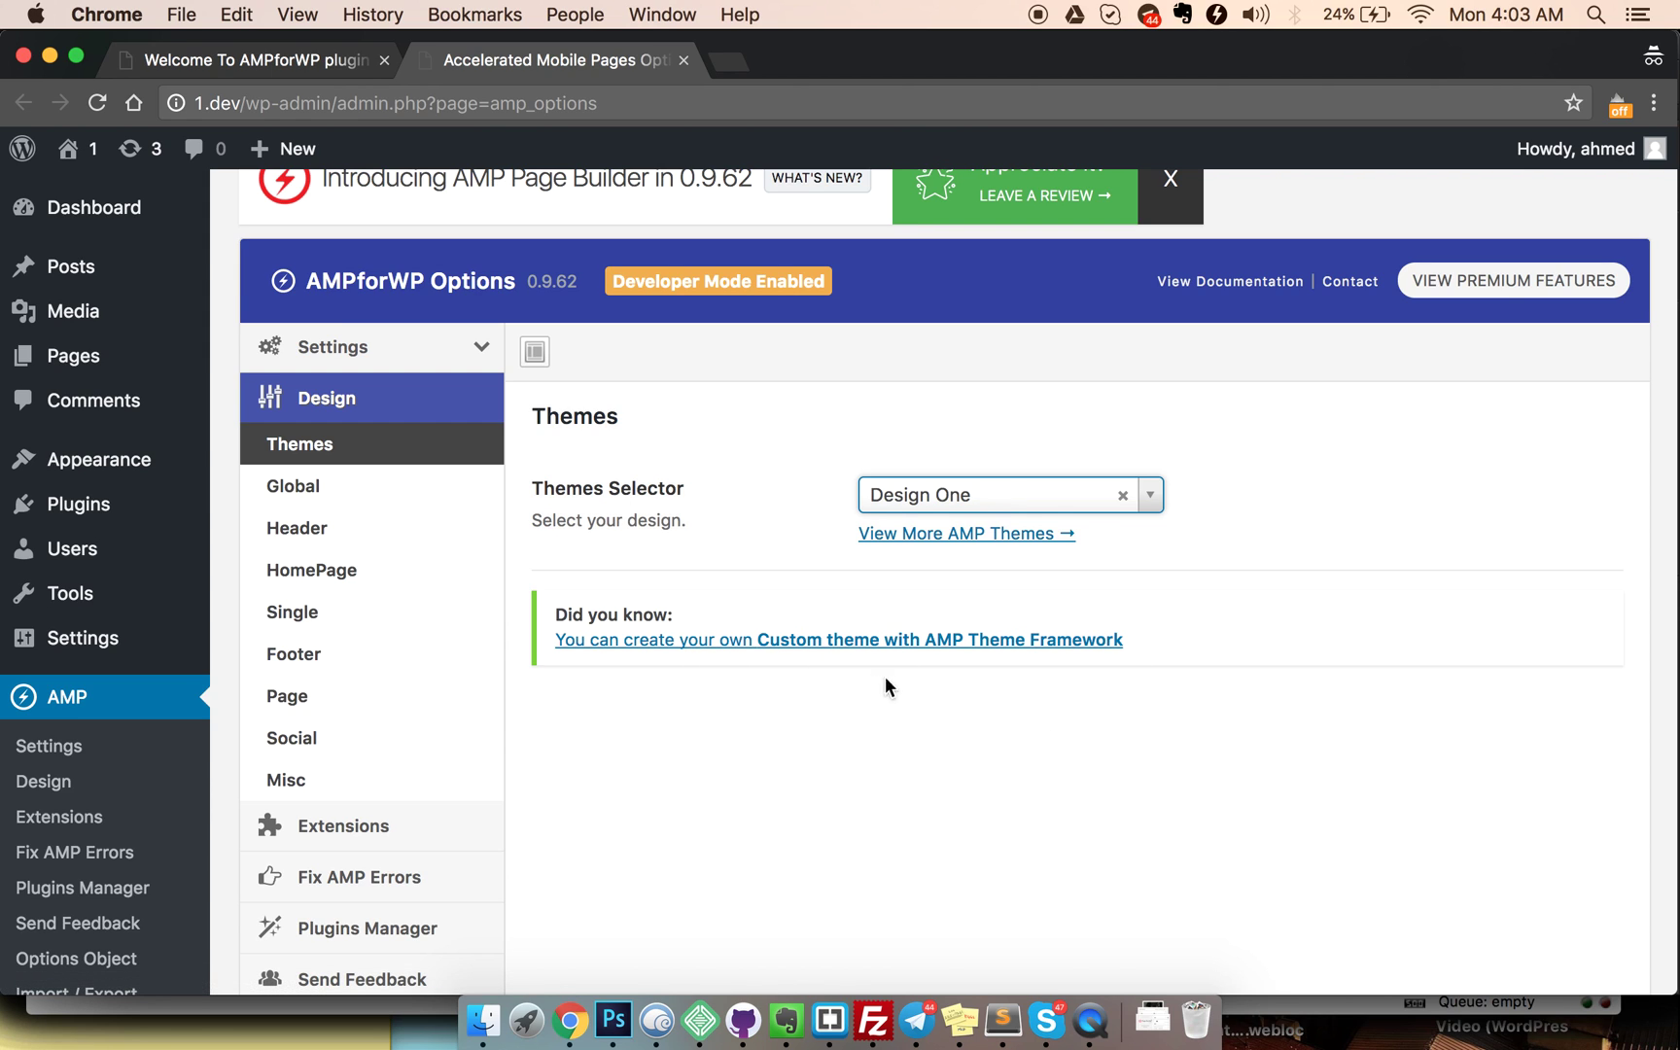
pyautogui.click(1172, 637)
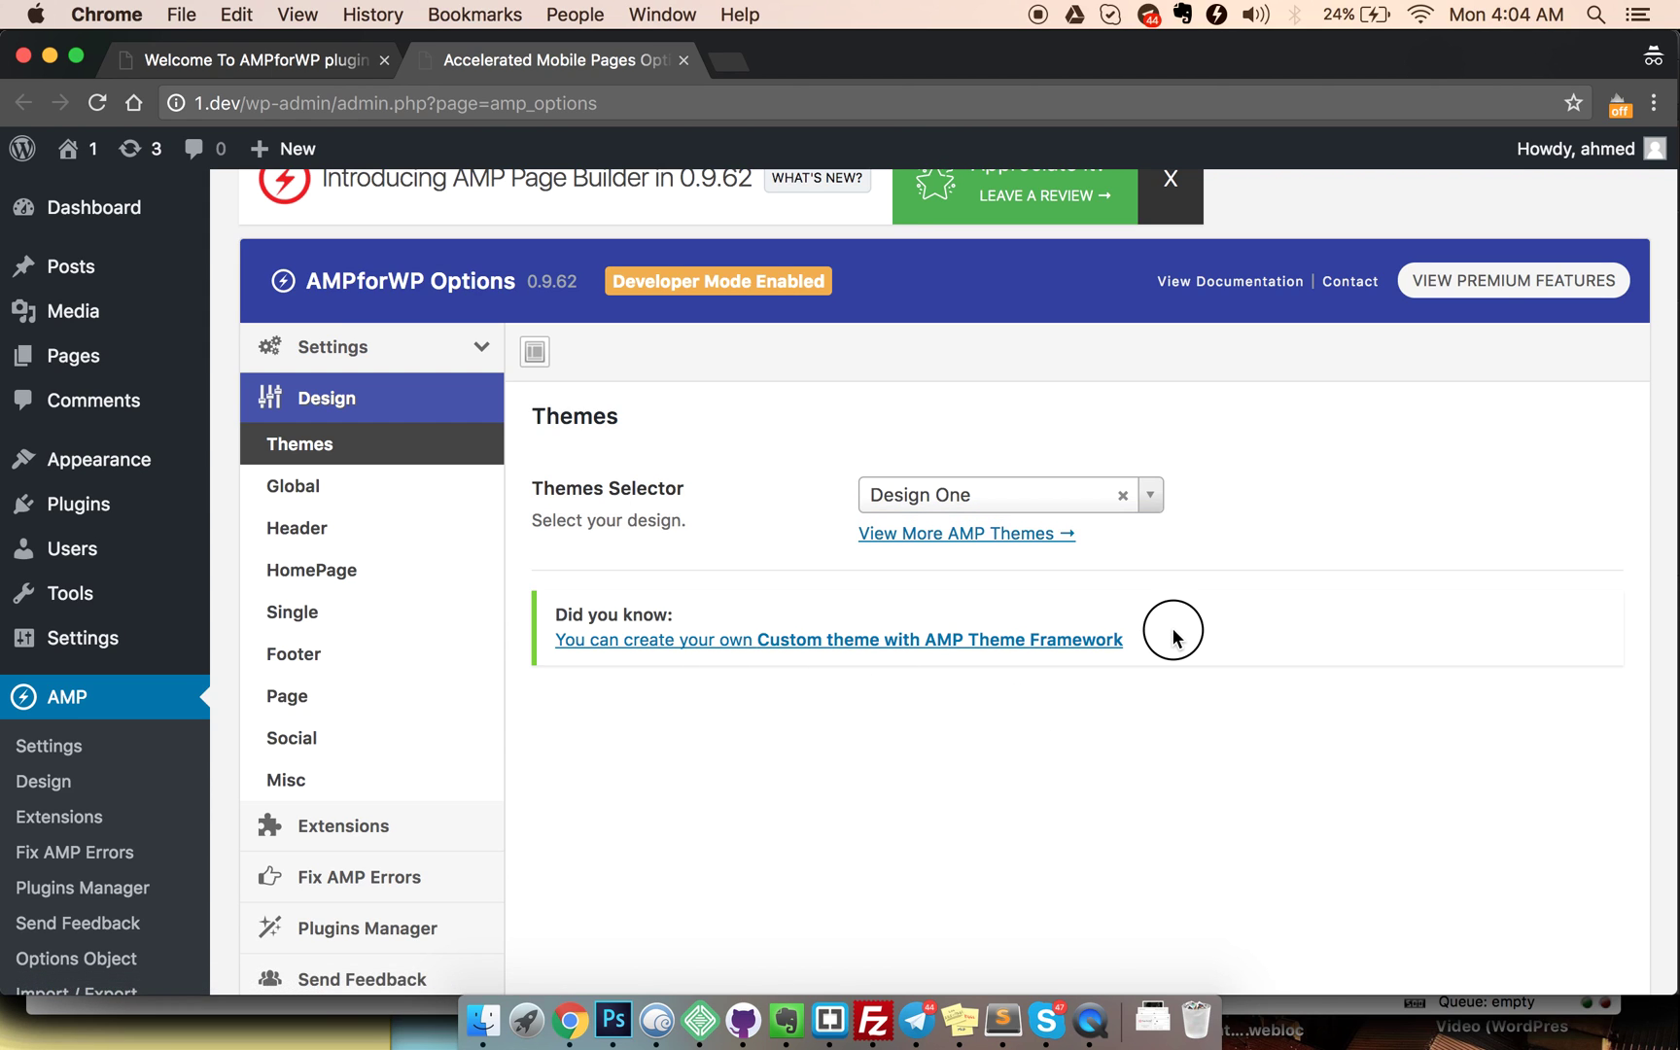
pyautogui.moveTo(806, 656); pyautogui.dragTo(802, 644)
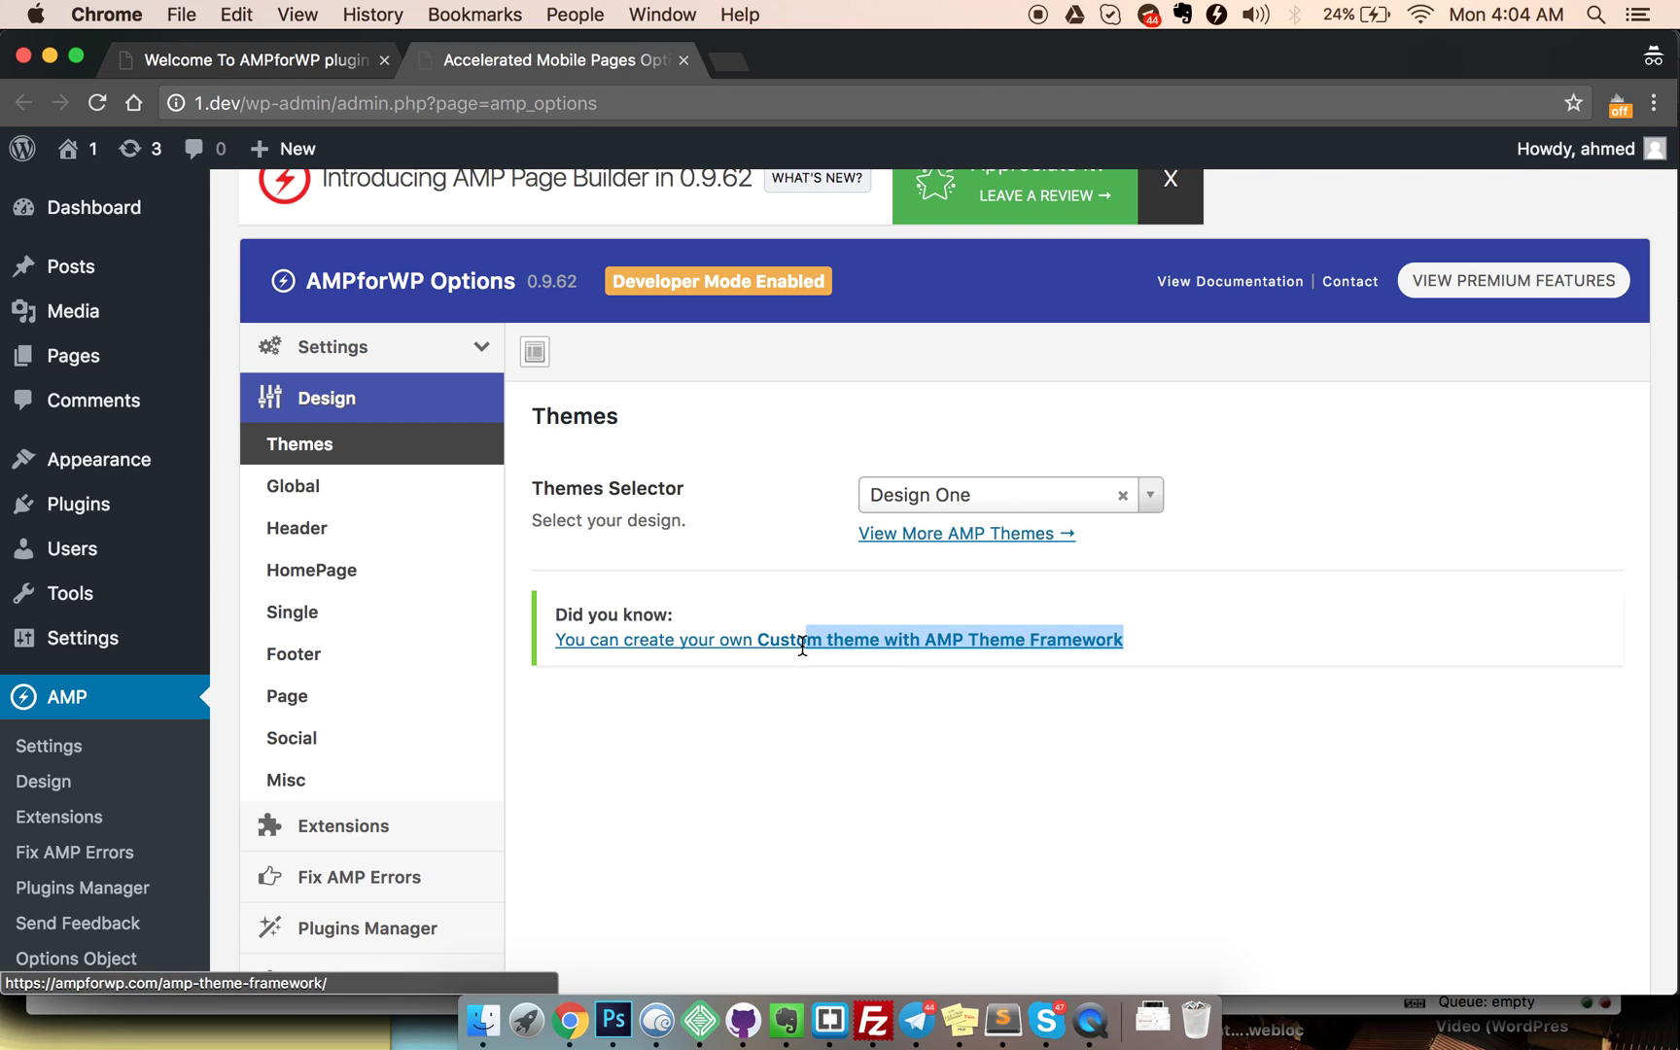
pyautogui.moveTo(956, 642); pyautogui.dragTo(962, 666)
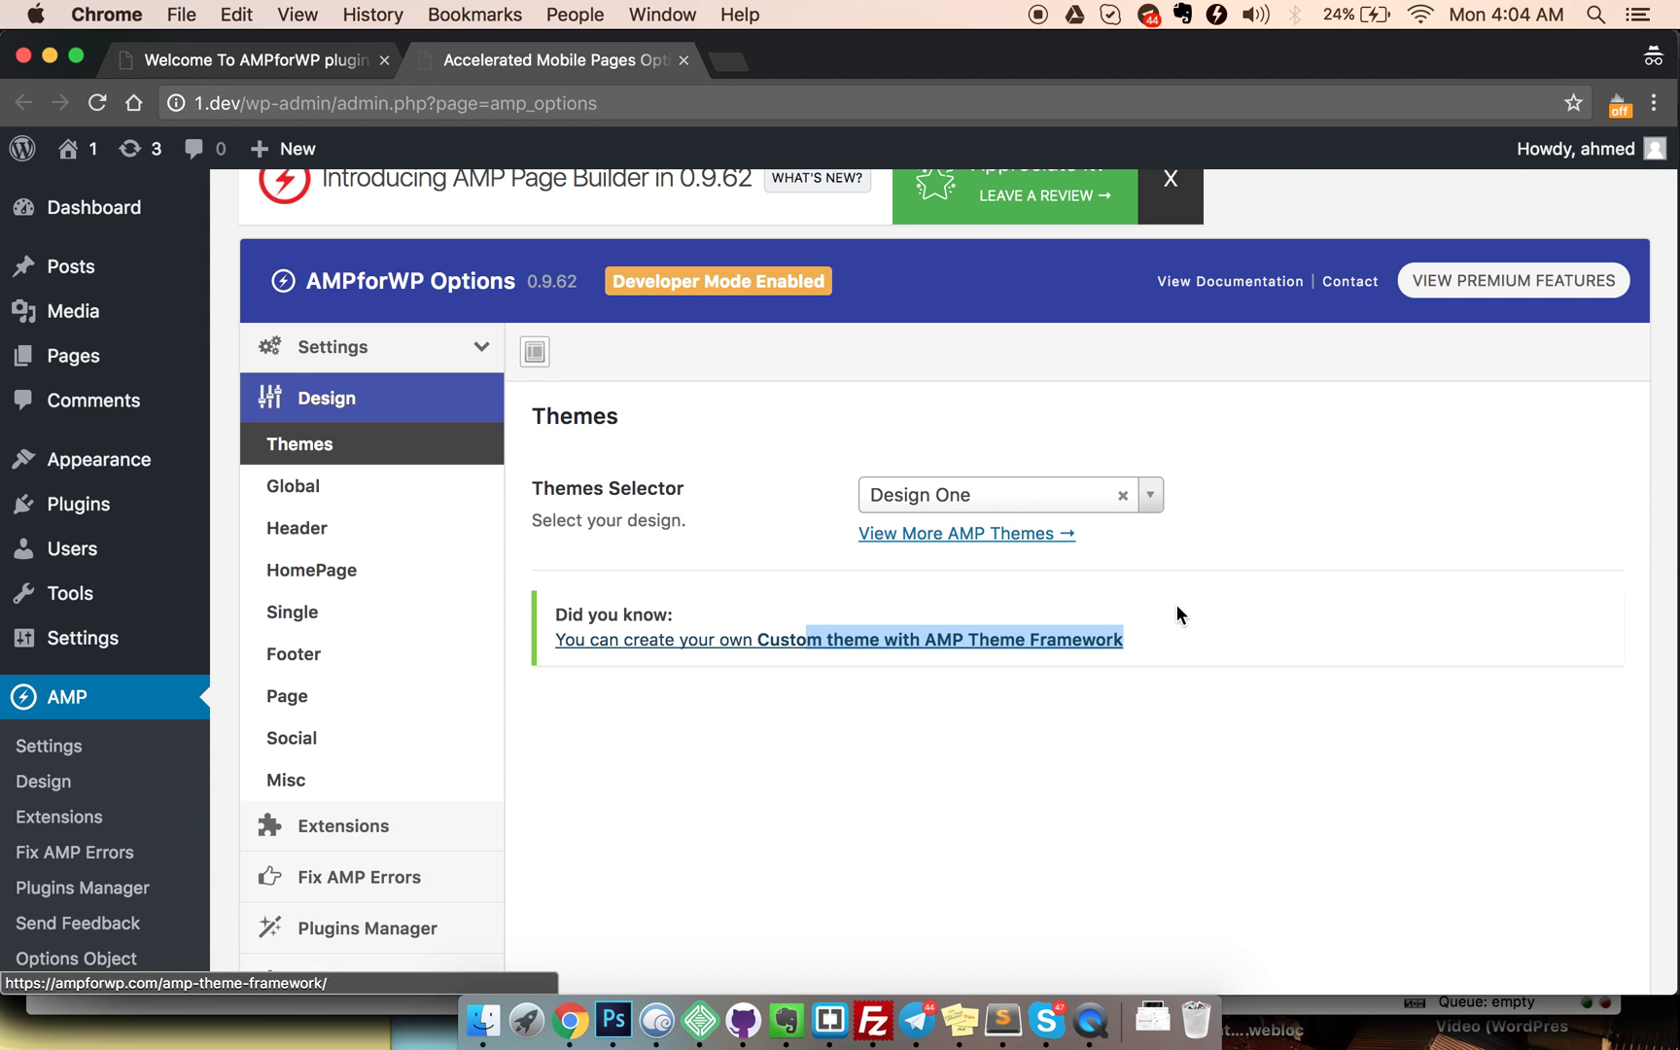
pyautogui.moveTo(1166, 640); pyautogui.dragTo(926, 636)
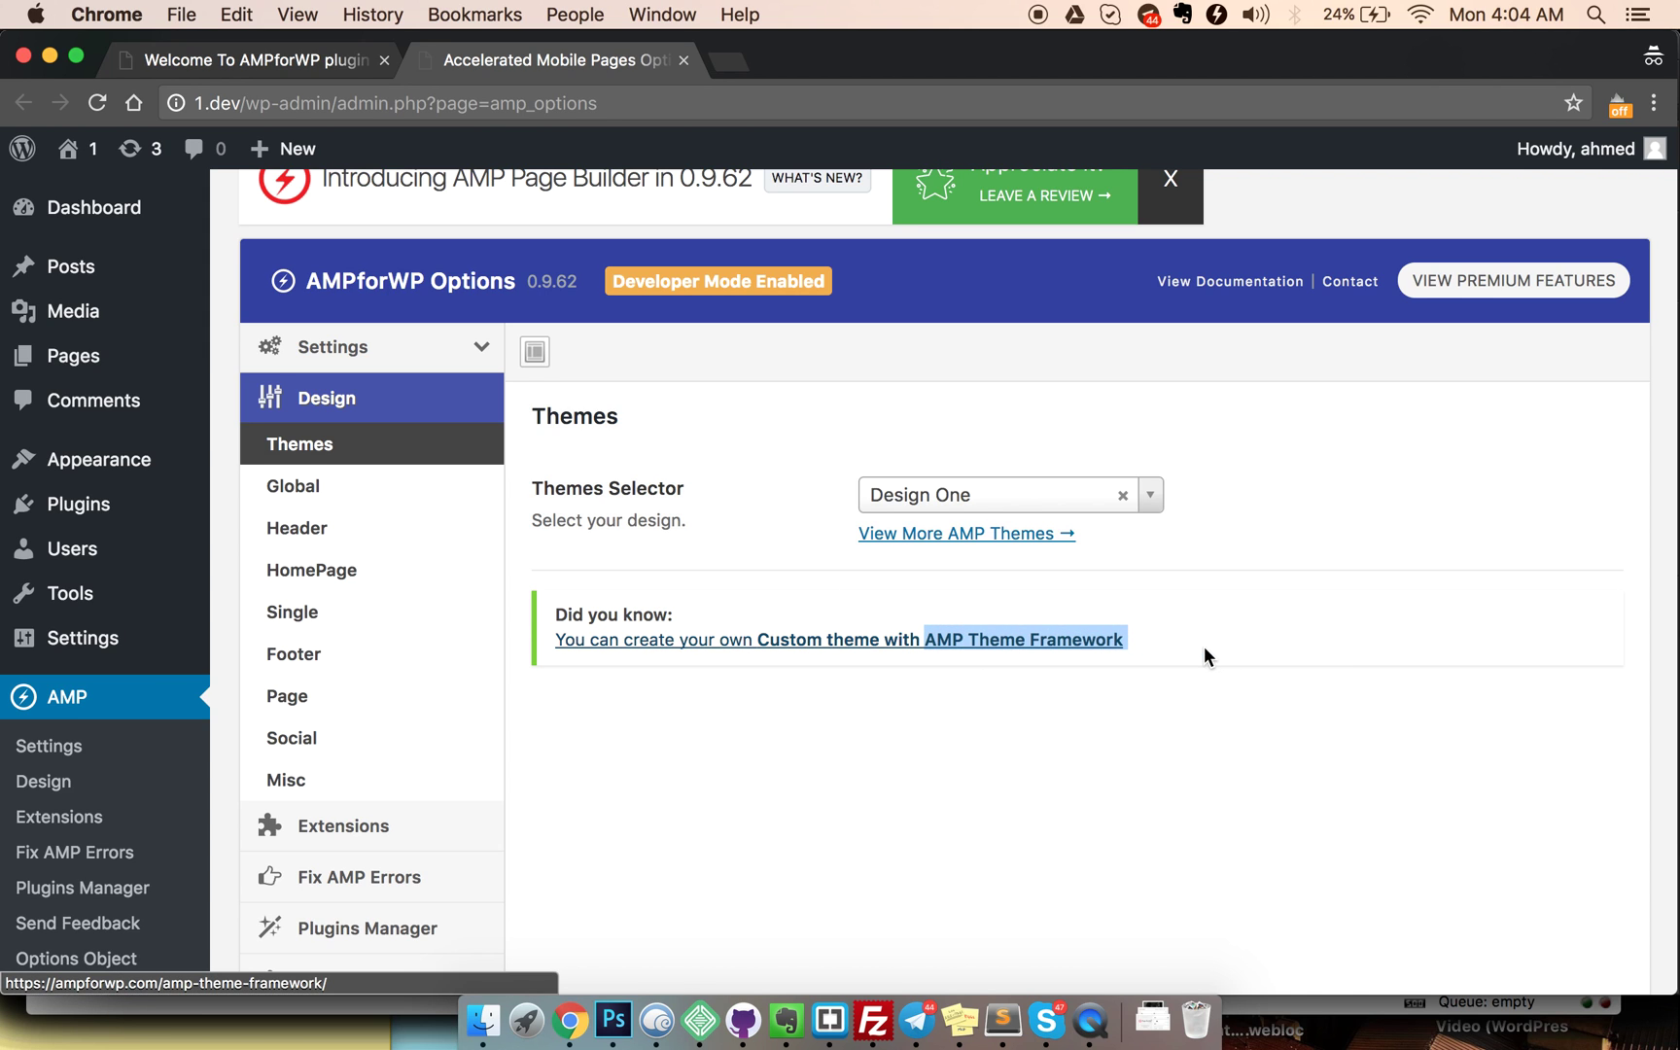
pyautogui.click(328, 486)
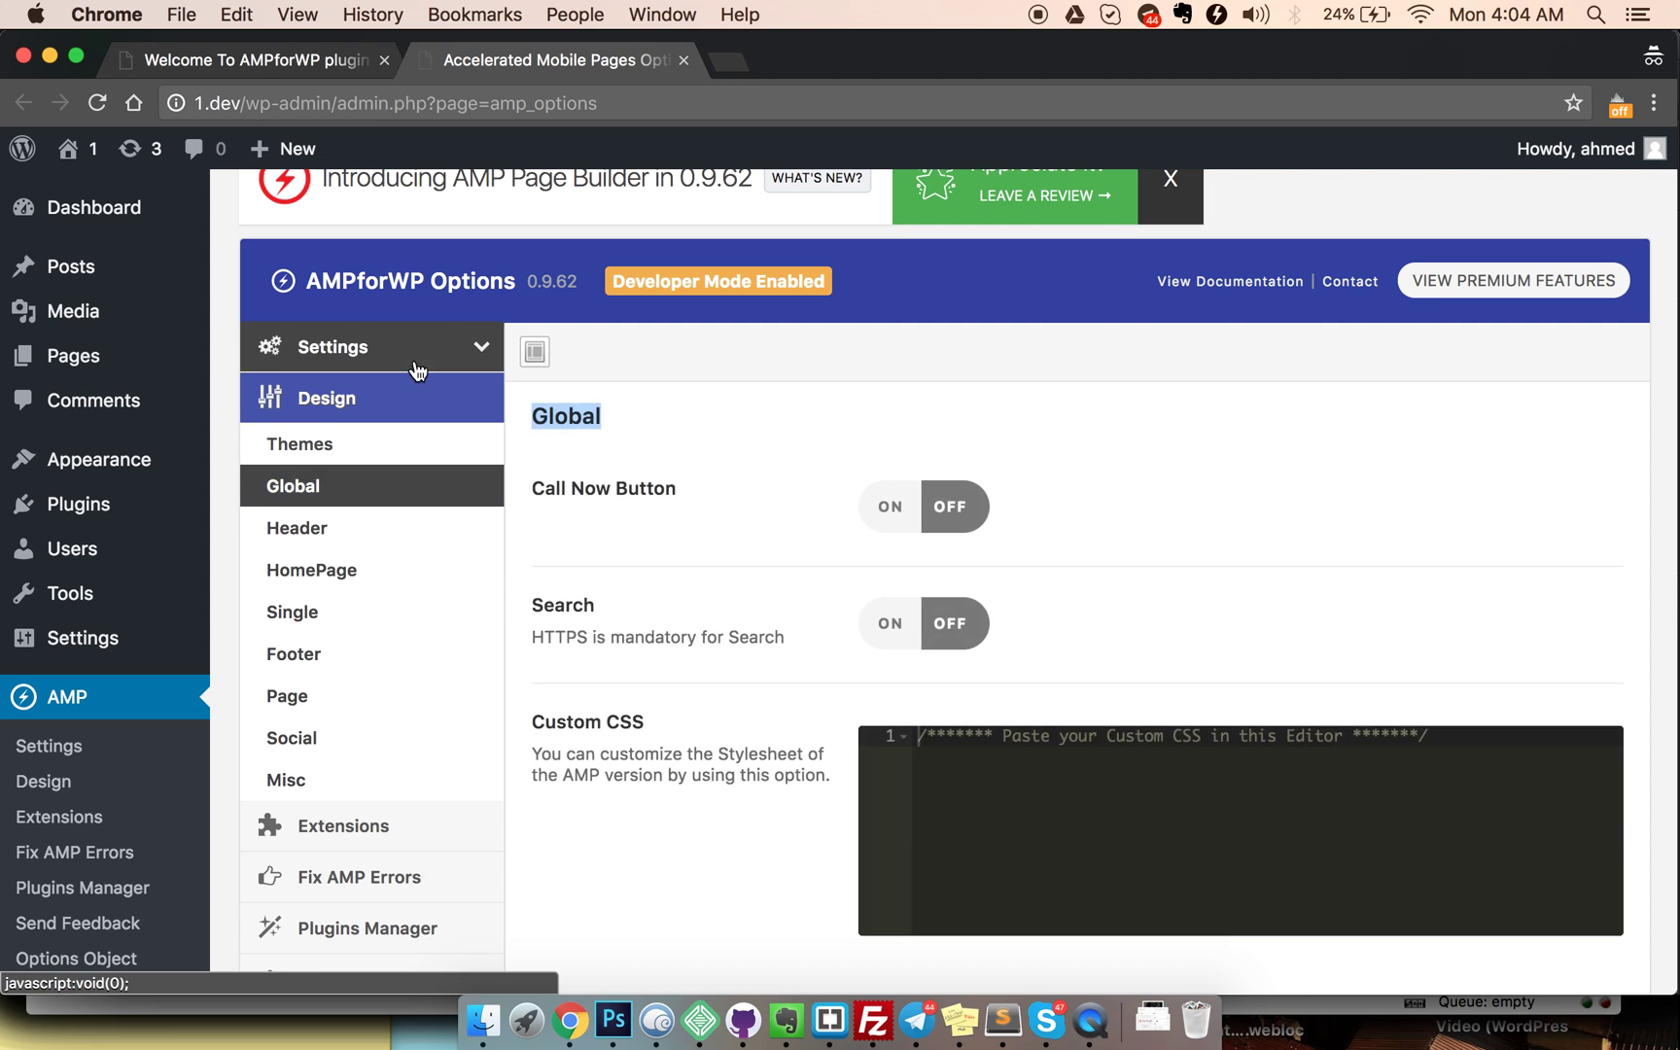
# Step: Show the General settings and the plugin overview page with its Getting Started links
pyautogui.click(412, 354)
pyautogui.click(441, 405)
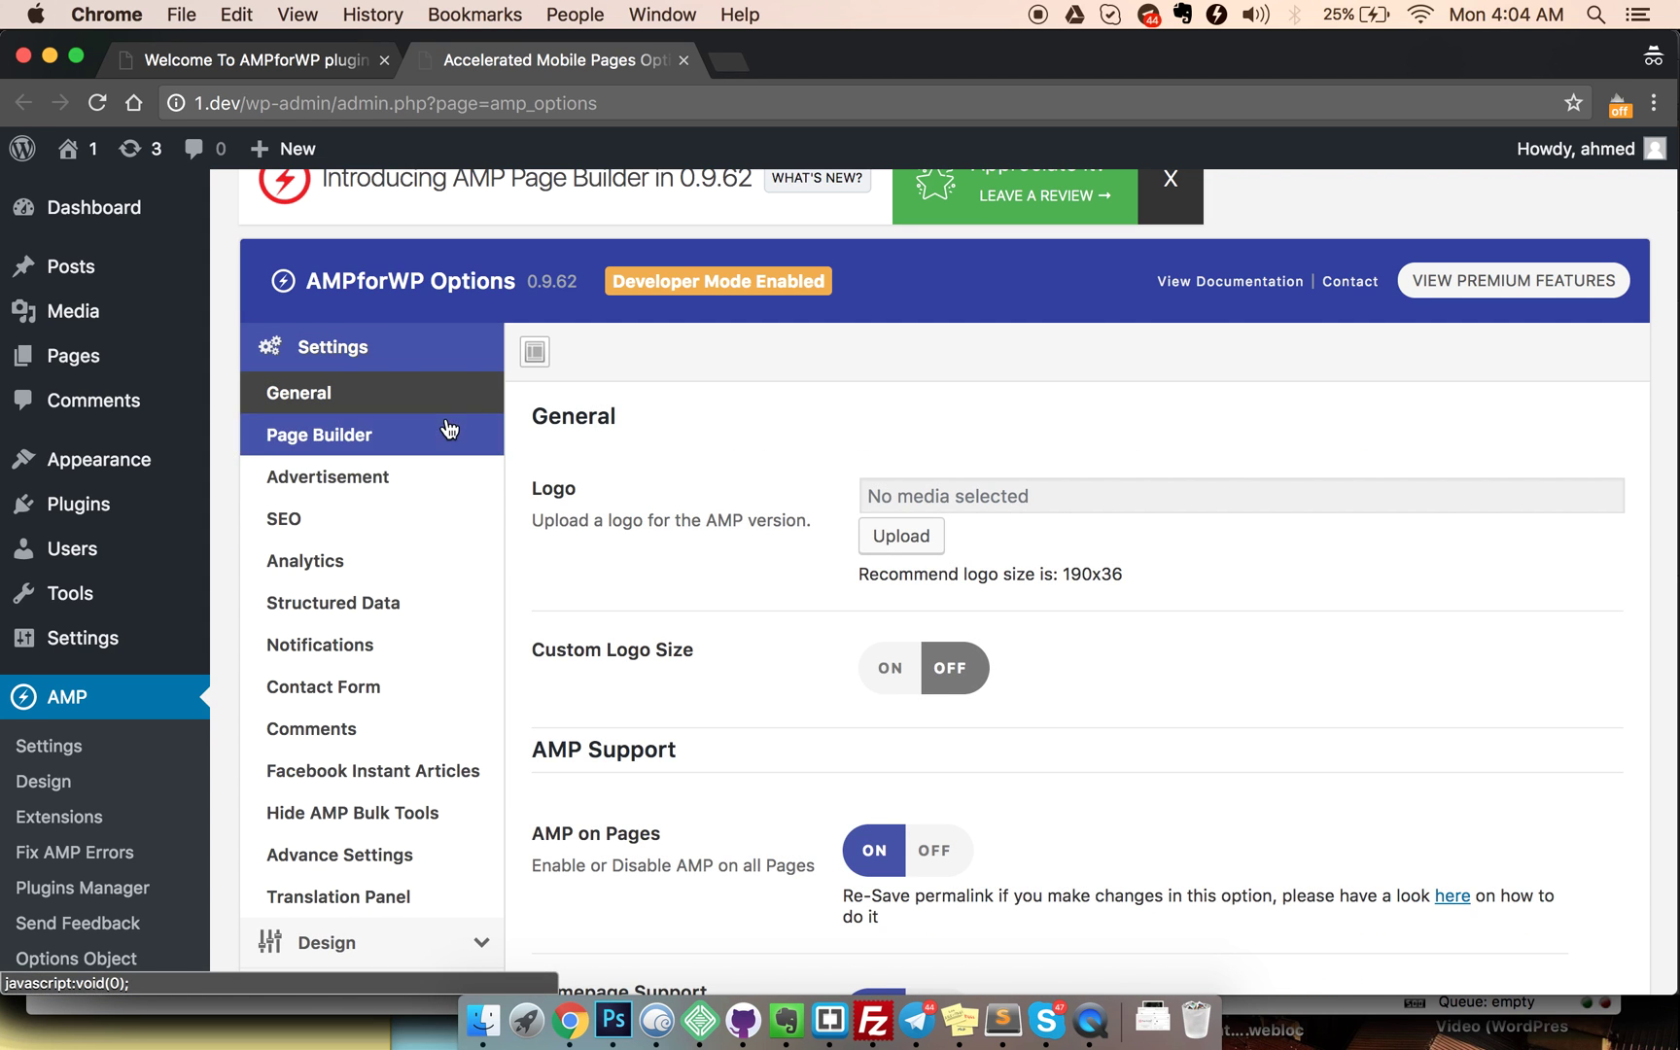
pyautogui.scroll(-1, 796, 614)
pyautogui.scroll(-2, 796, 613)
pyautogui.scroll(1, 796, 617)
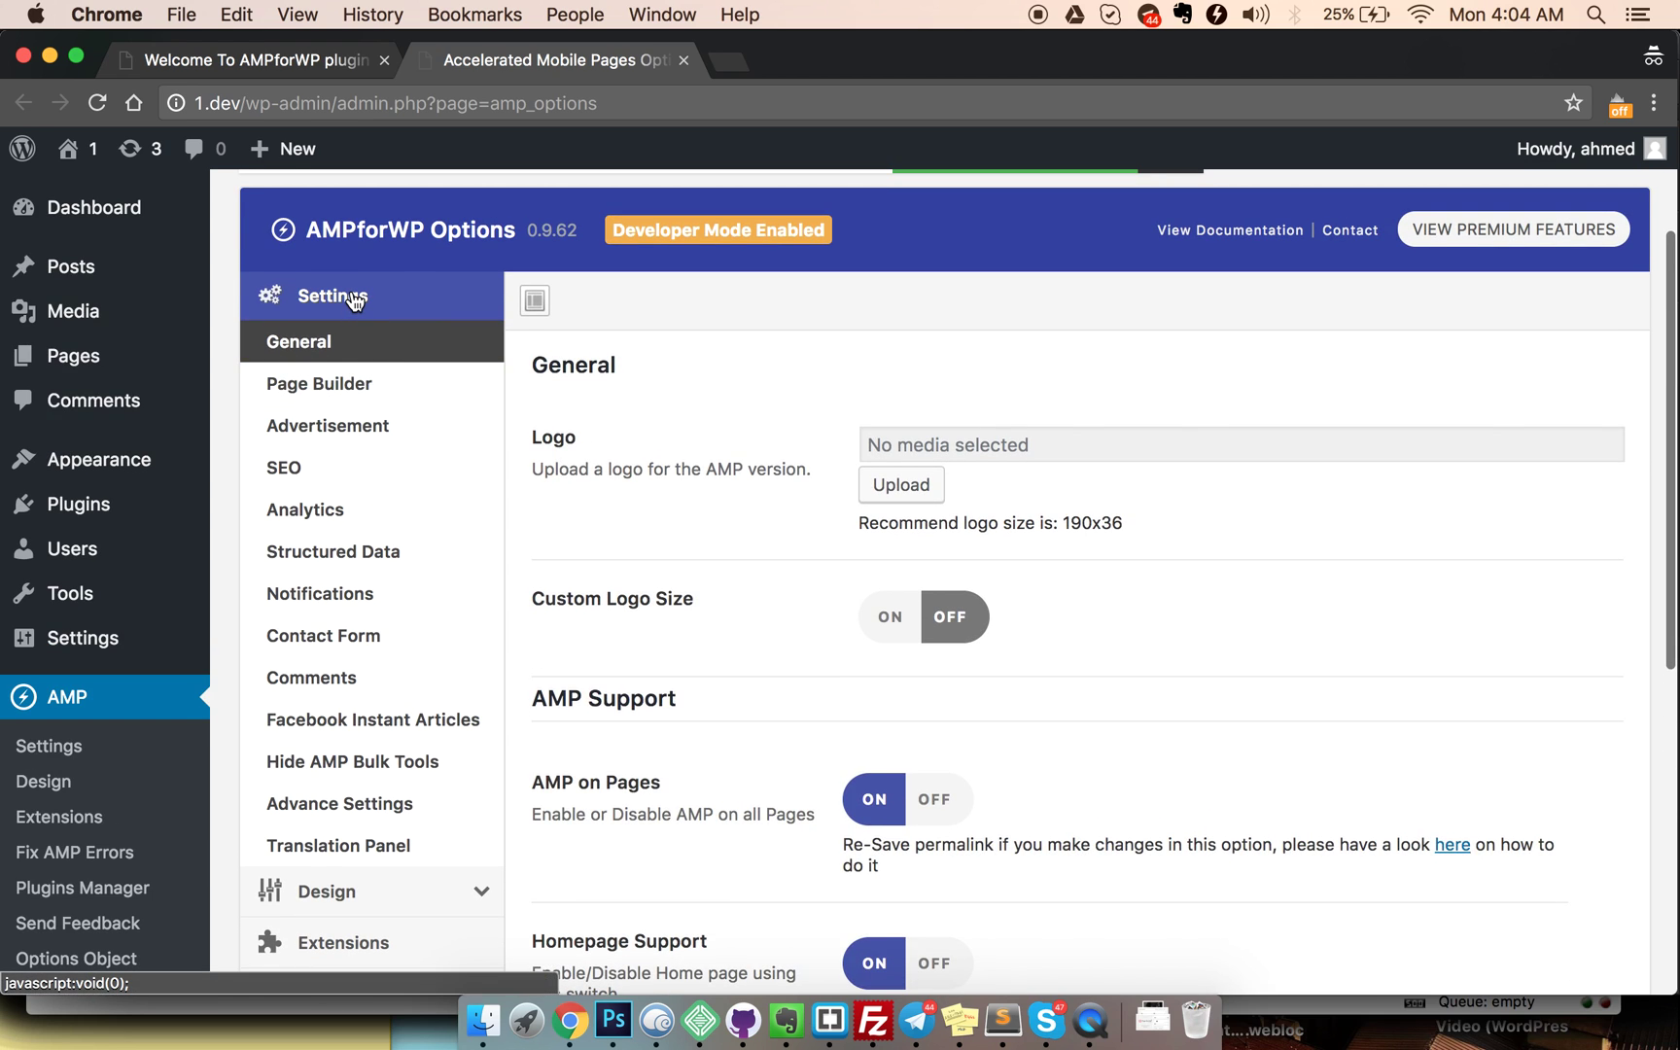
pyautogui.click(364, 300)
pyautogui.moveTo(578, 511)
pyautogui.mouseDown()
pyautogui.moveTo(665, 511)
pyautogui.moveTo(663, 661)
pyautogui.mouseUp()
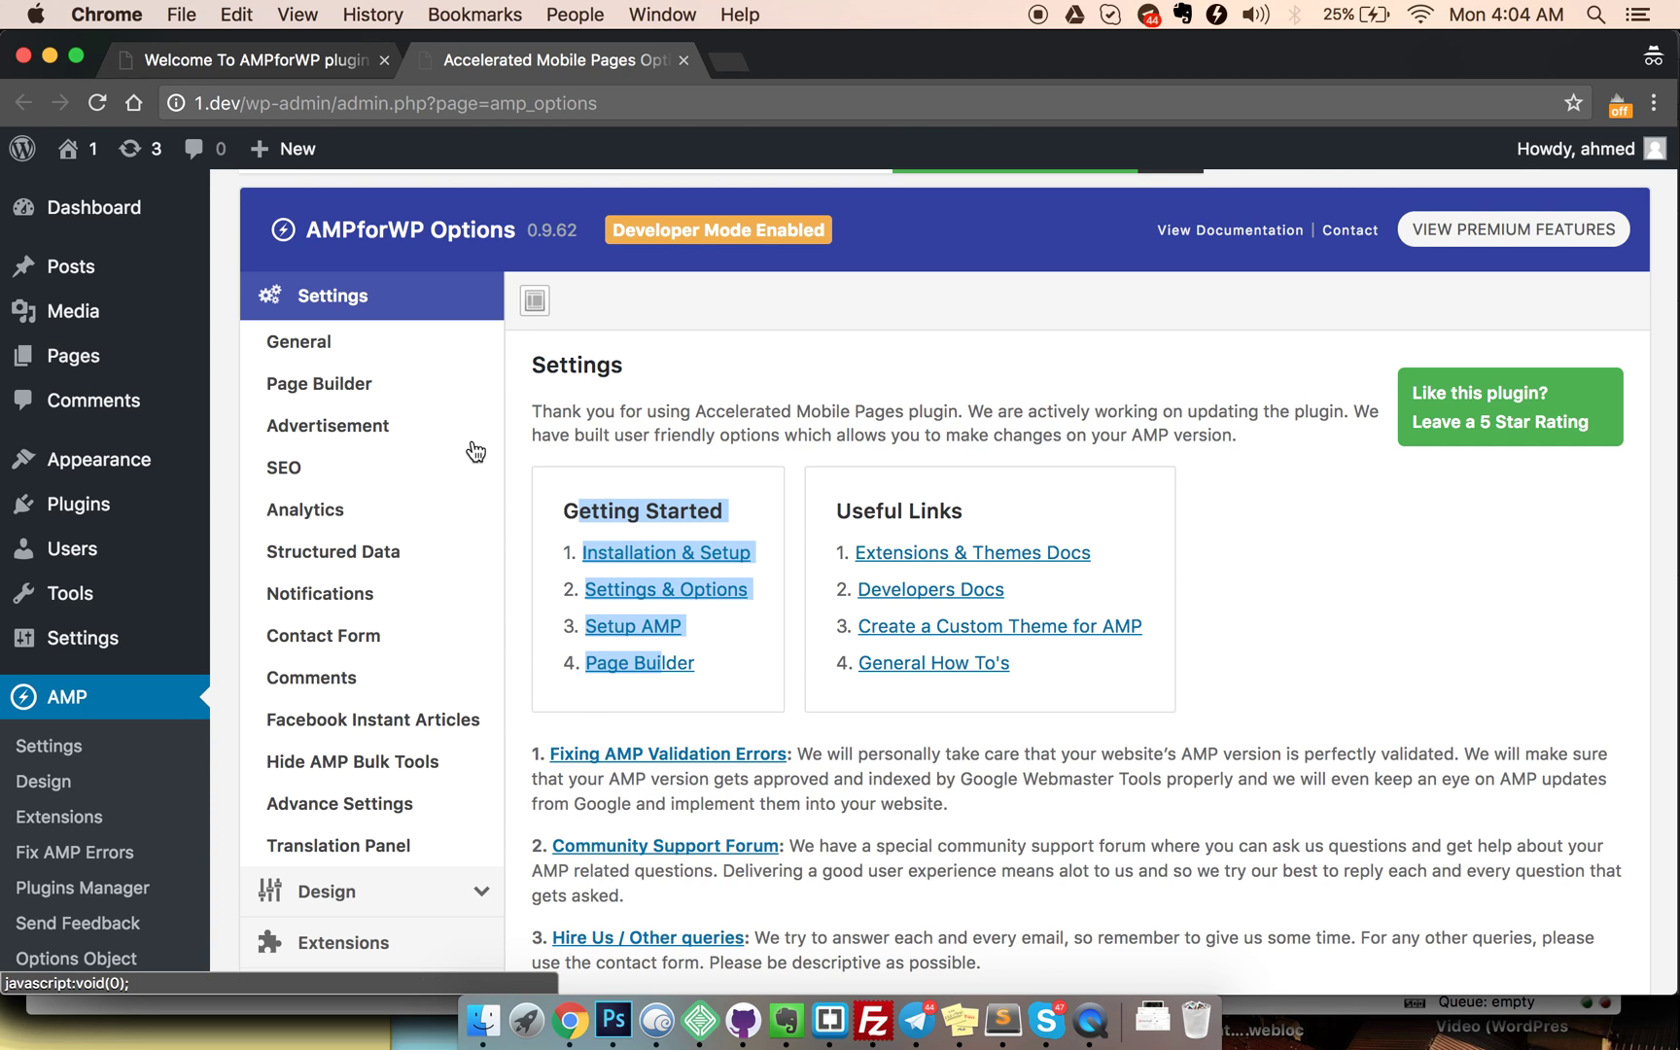
# Step: Click through each AMPforWP settings section from General to Hide AMP Bulk Tools and back
pyautogui.click(449, 420)
pyautogui.click(420, 341)
pyautogui.click(412, 385)
pyautogui.click(427, 512)
pyautogui.click(420, 593)
pyautogui.click(428, 681)
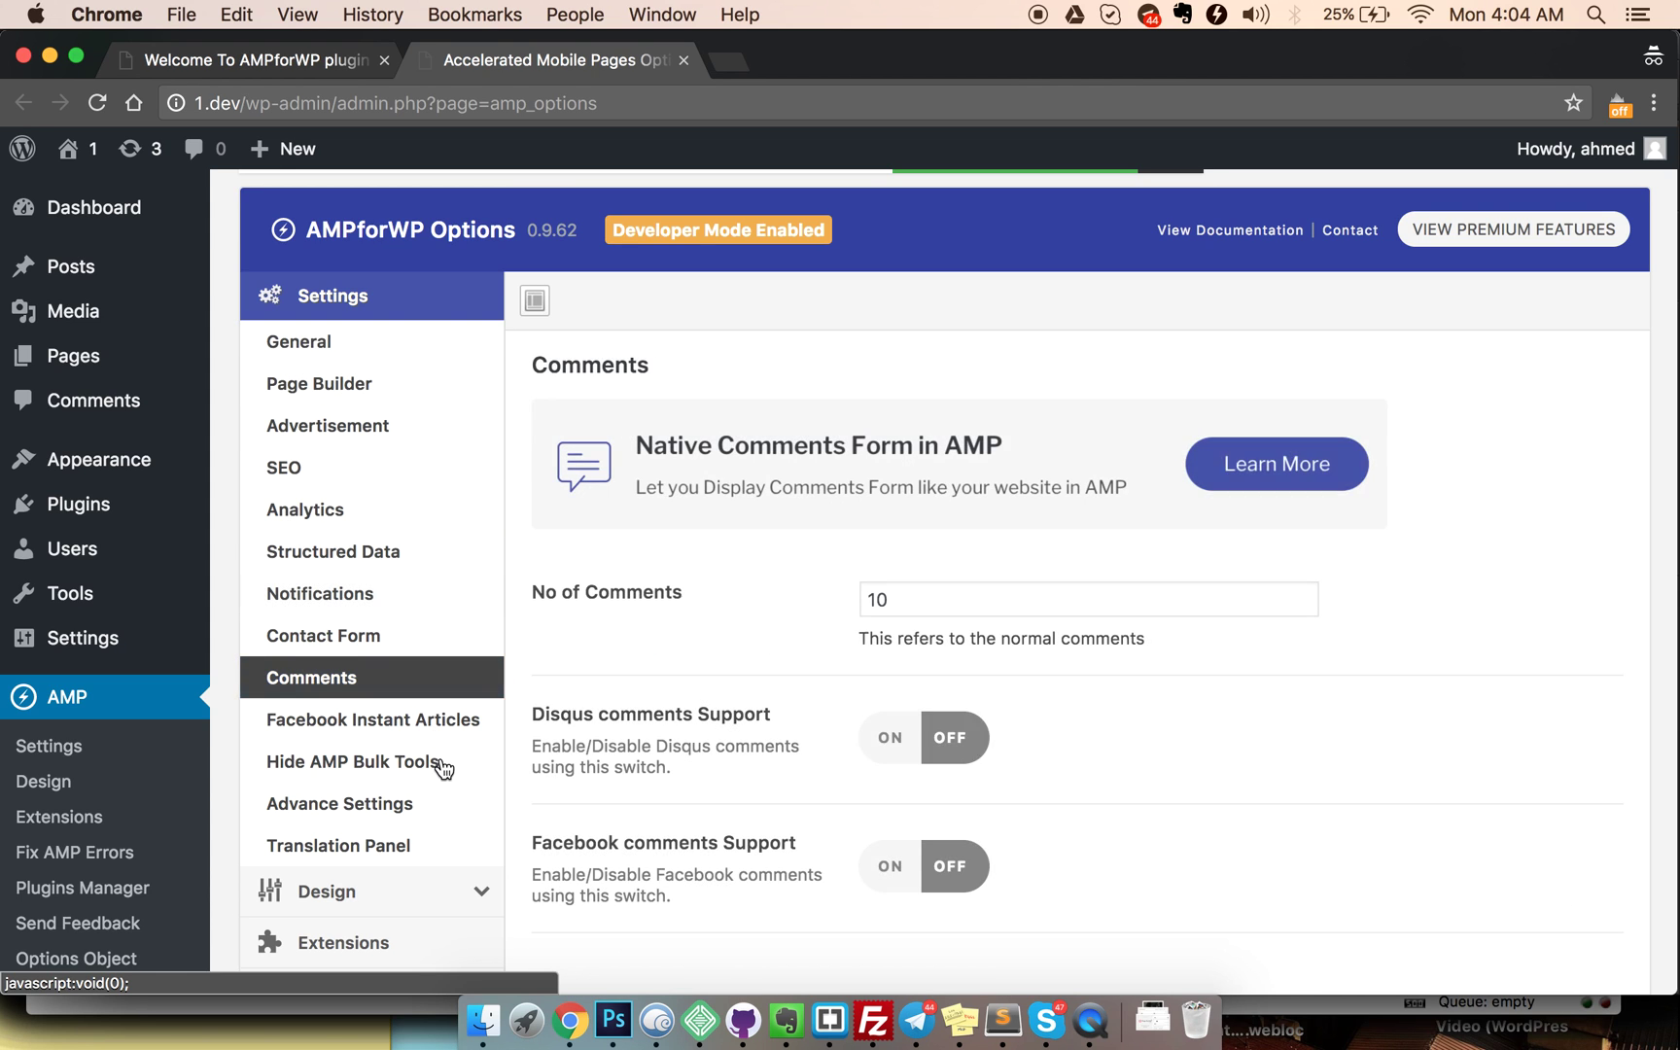
pyautogui.click(441, 761)
pyautogui.click(421, 640)
pyautogui.click(406, 551)
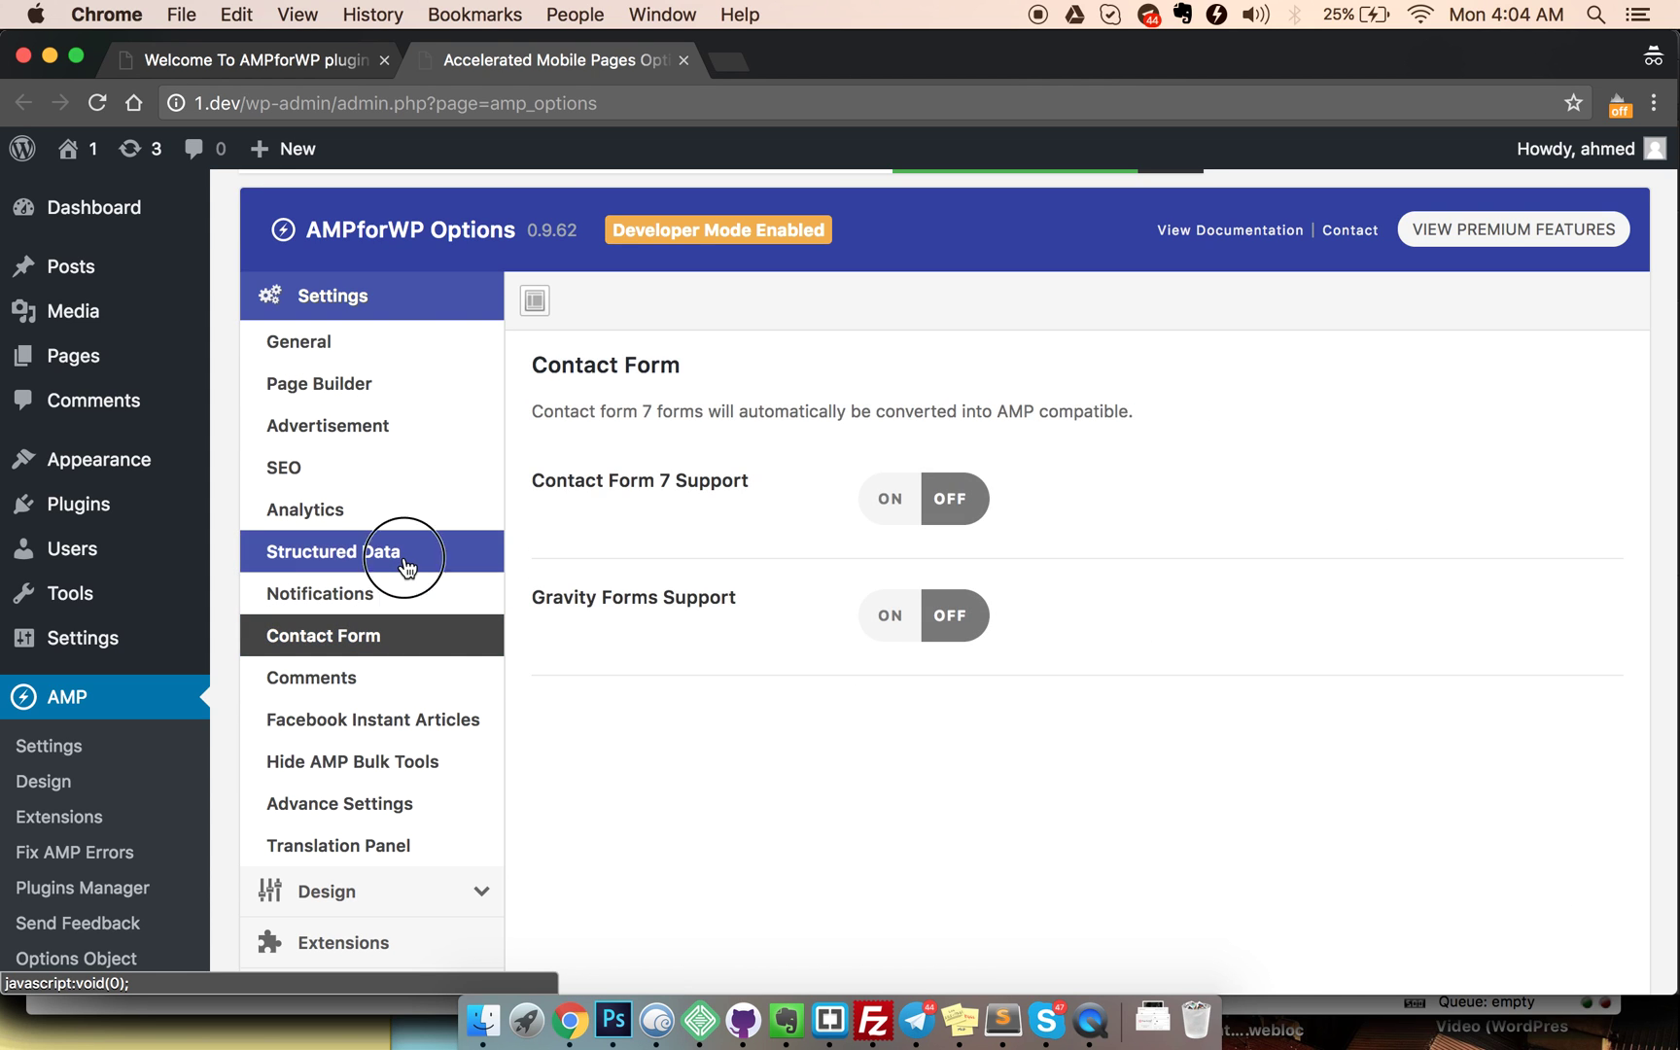
pyautogui.click(406, 508)
pyautogui.click(406, 466)
pyautogui.click(407, 425)
pyautogui.click(407, 385)
# Step: Review the settings sections again, including Facebook Instant Articles, then open a new incognito tab
pyautogui.click(410, 344)
pyautogui.click(417, 427)
pyautogui.click(420, 510)
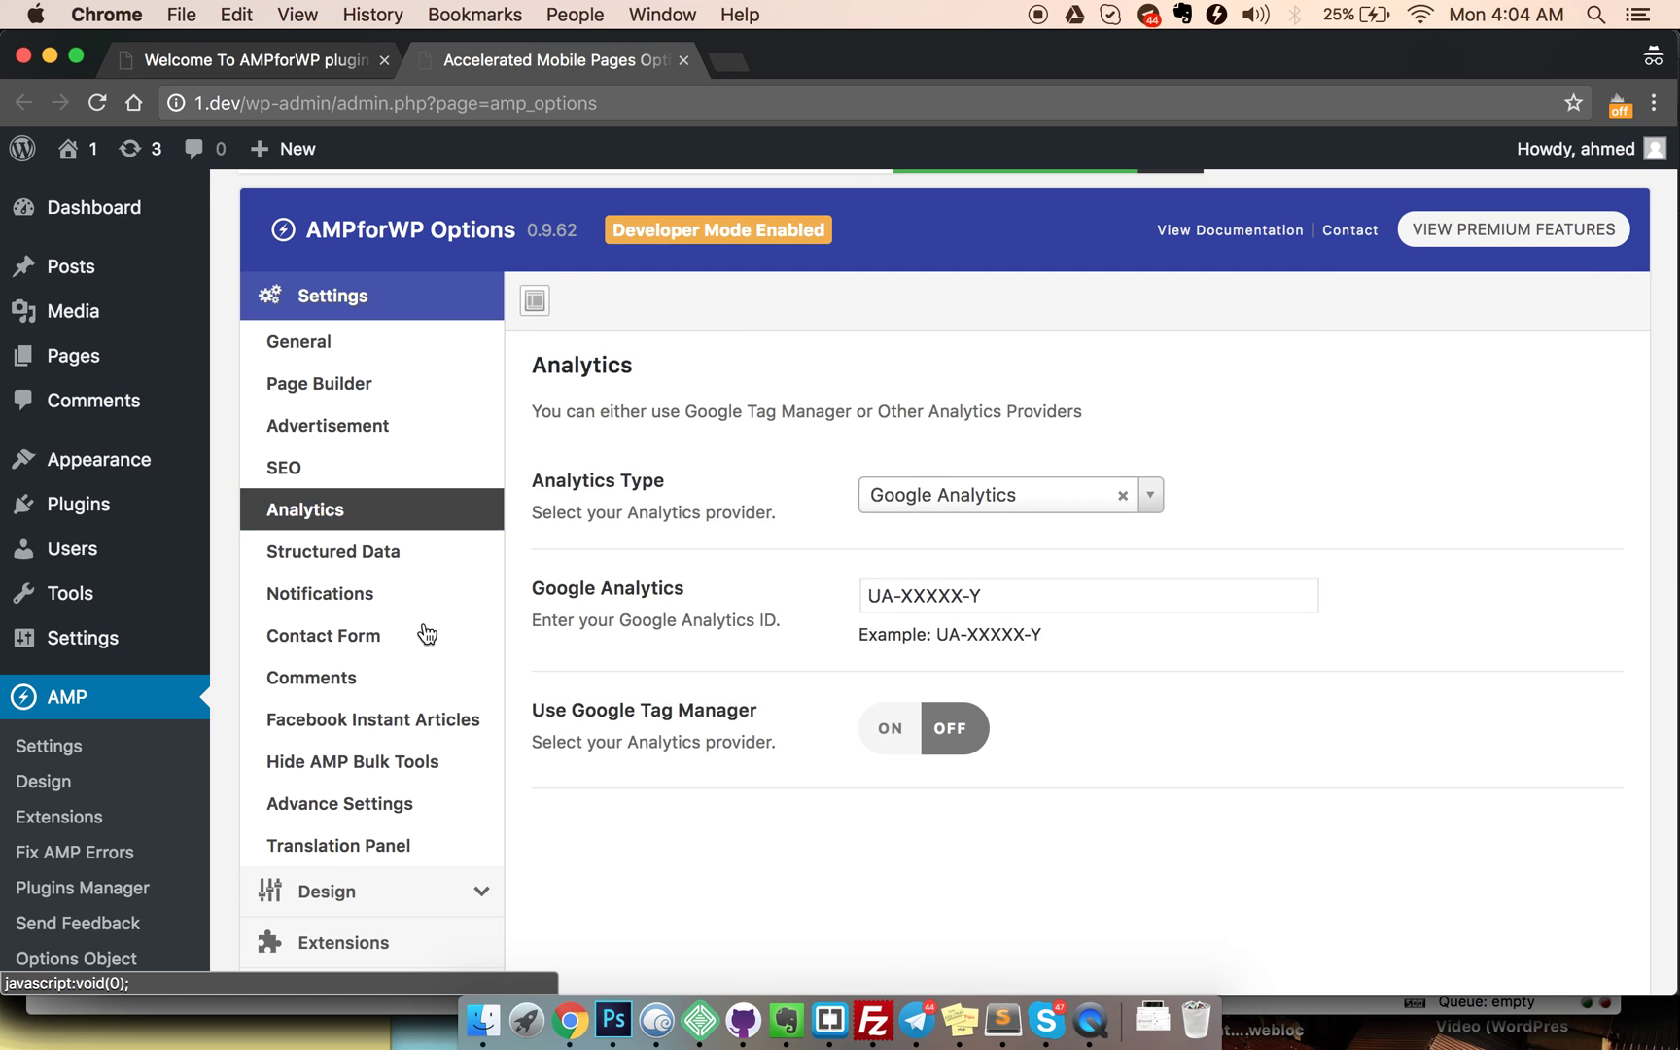
pyautogui.click(423, 638)
pyautogui.click(425, 721)
pyautogui.click(432, 764)
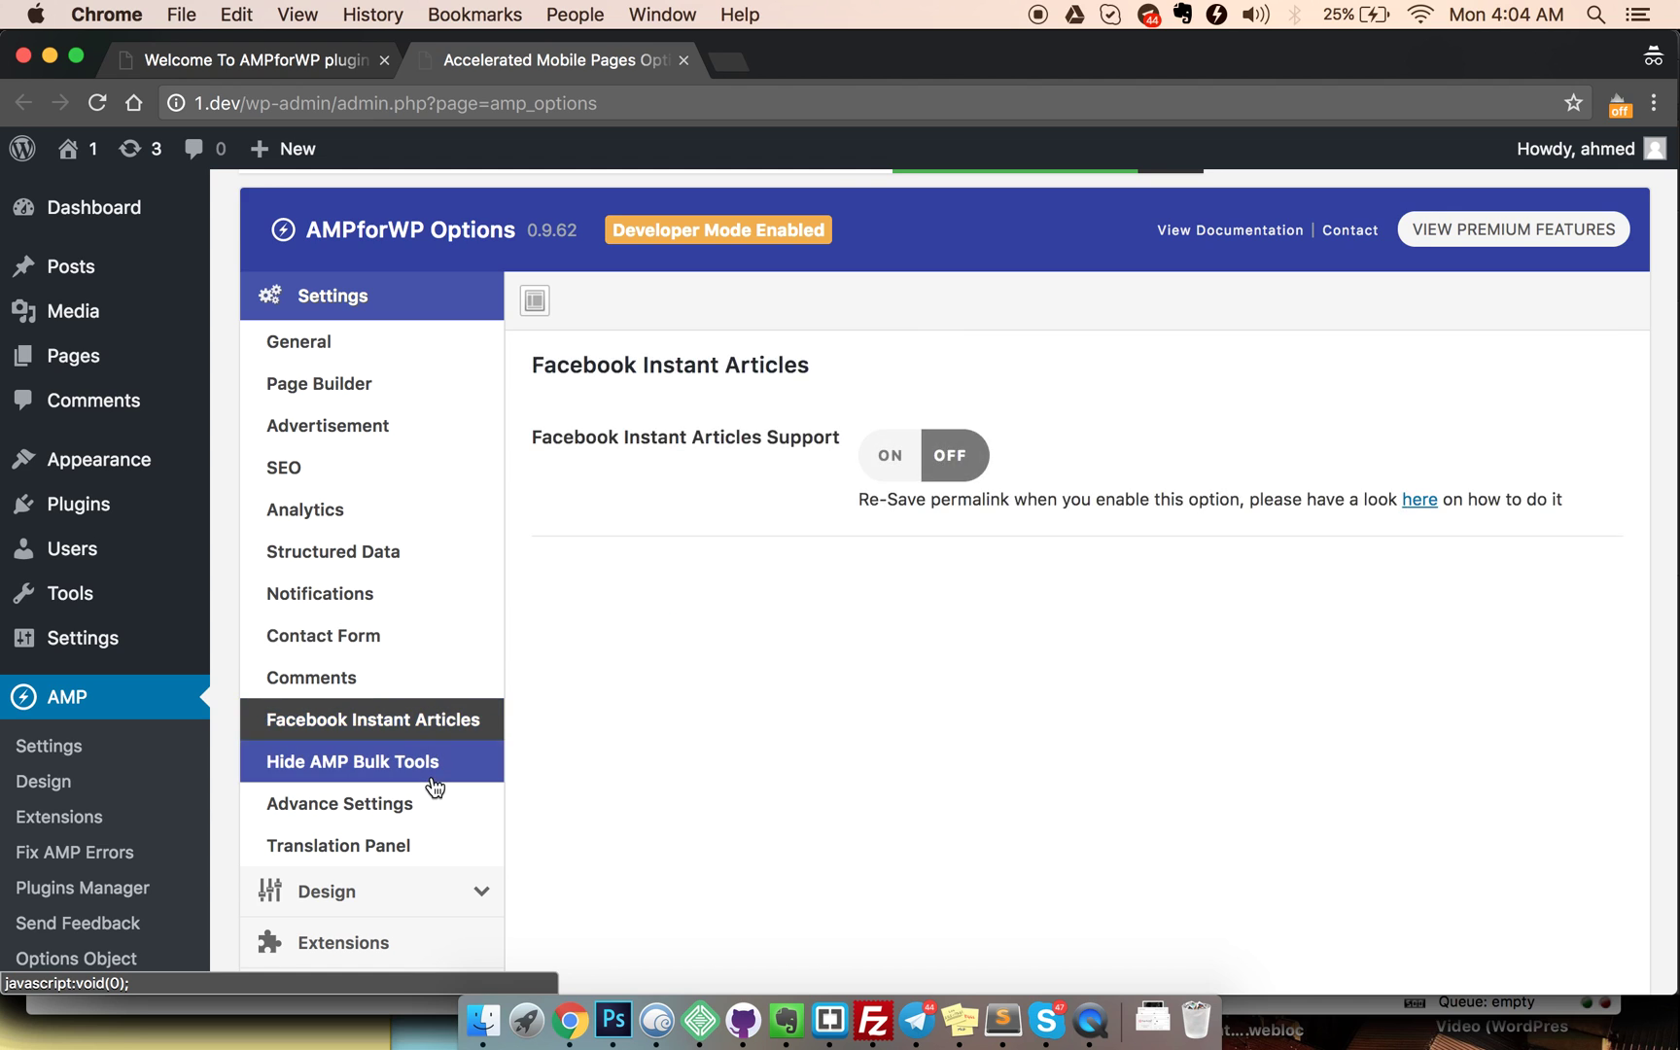
pyautogui.click(414, 639)
pyautogui.click(397, 595)
pyautogui.click(402, 512)
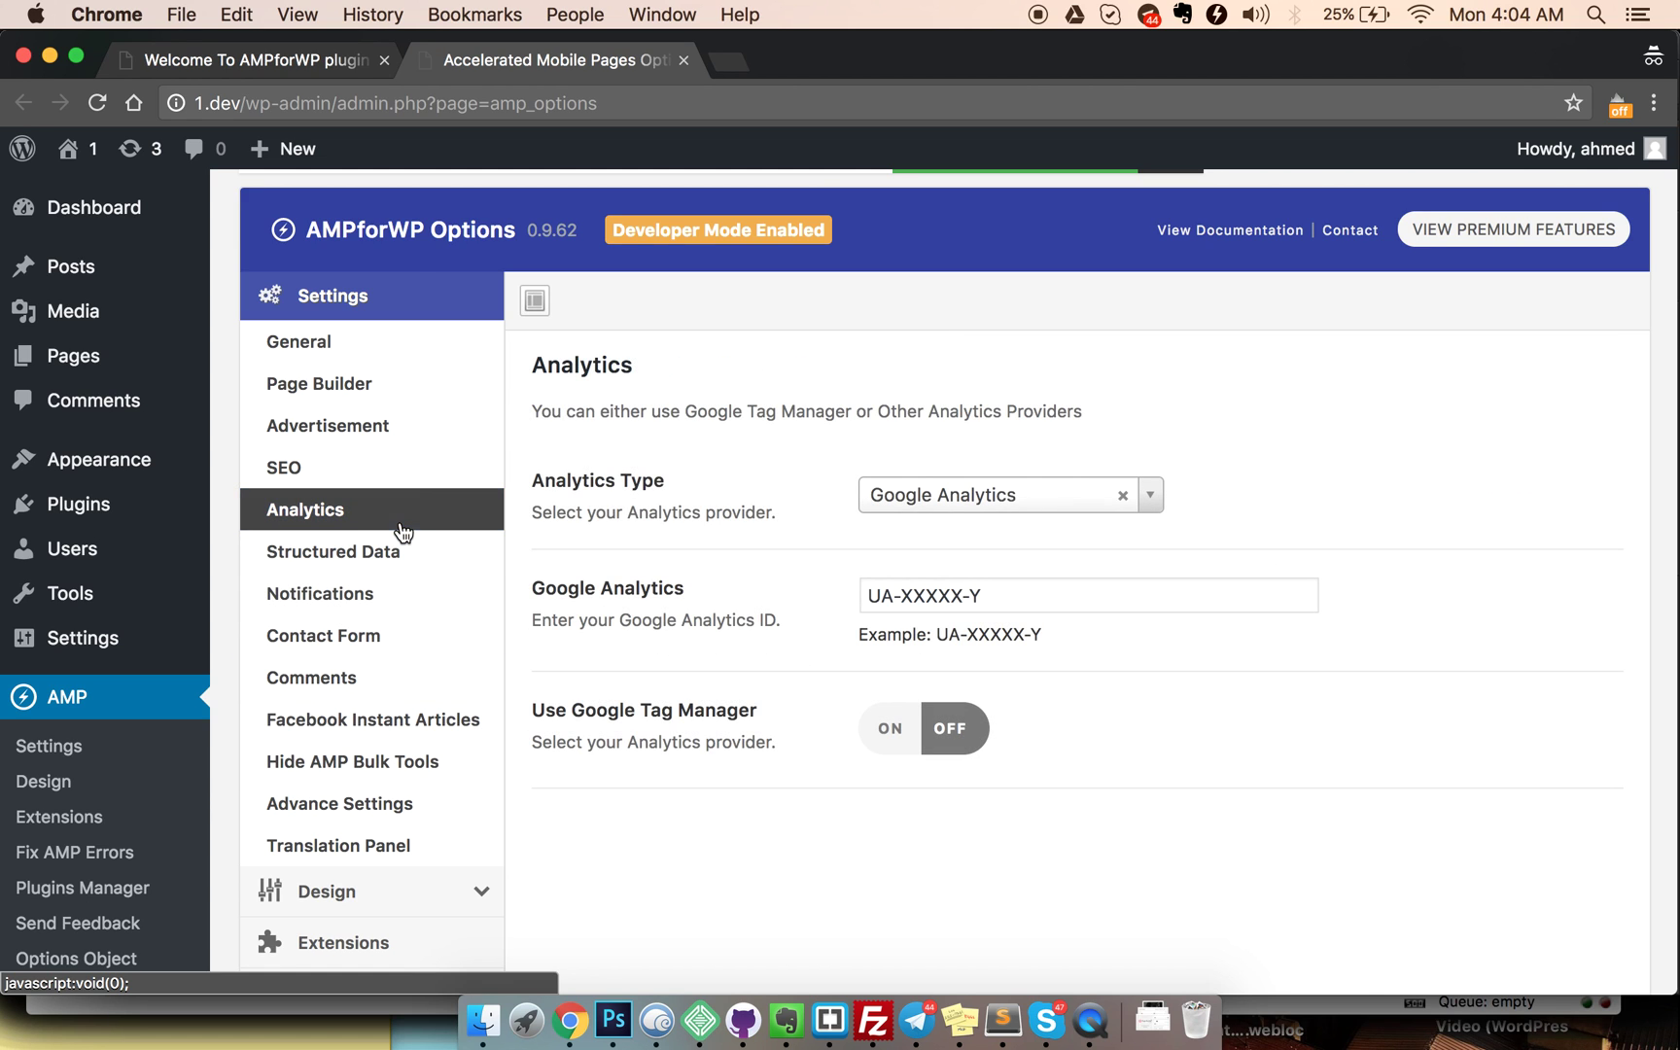
pyautogui.click(412, 470)
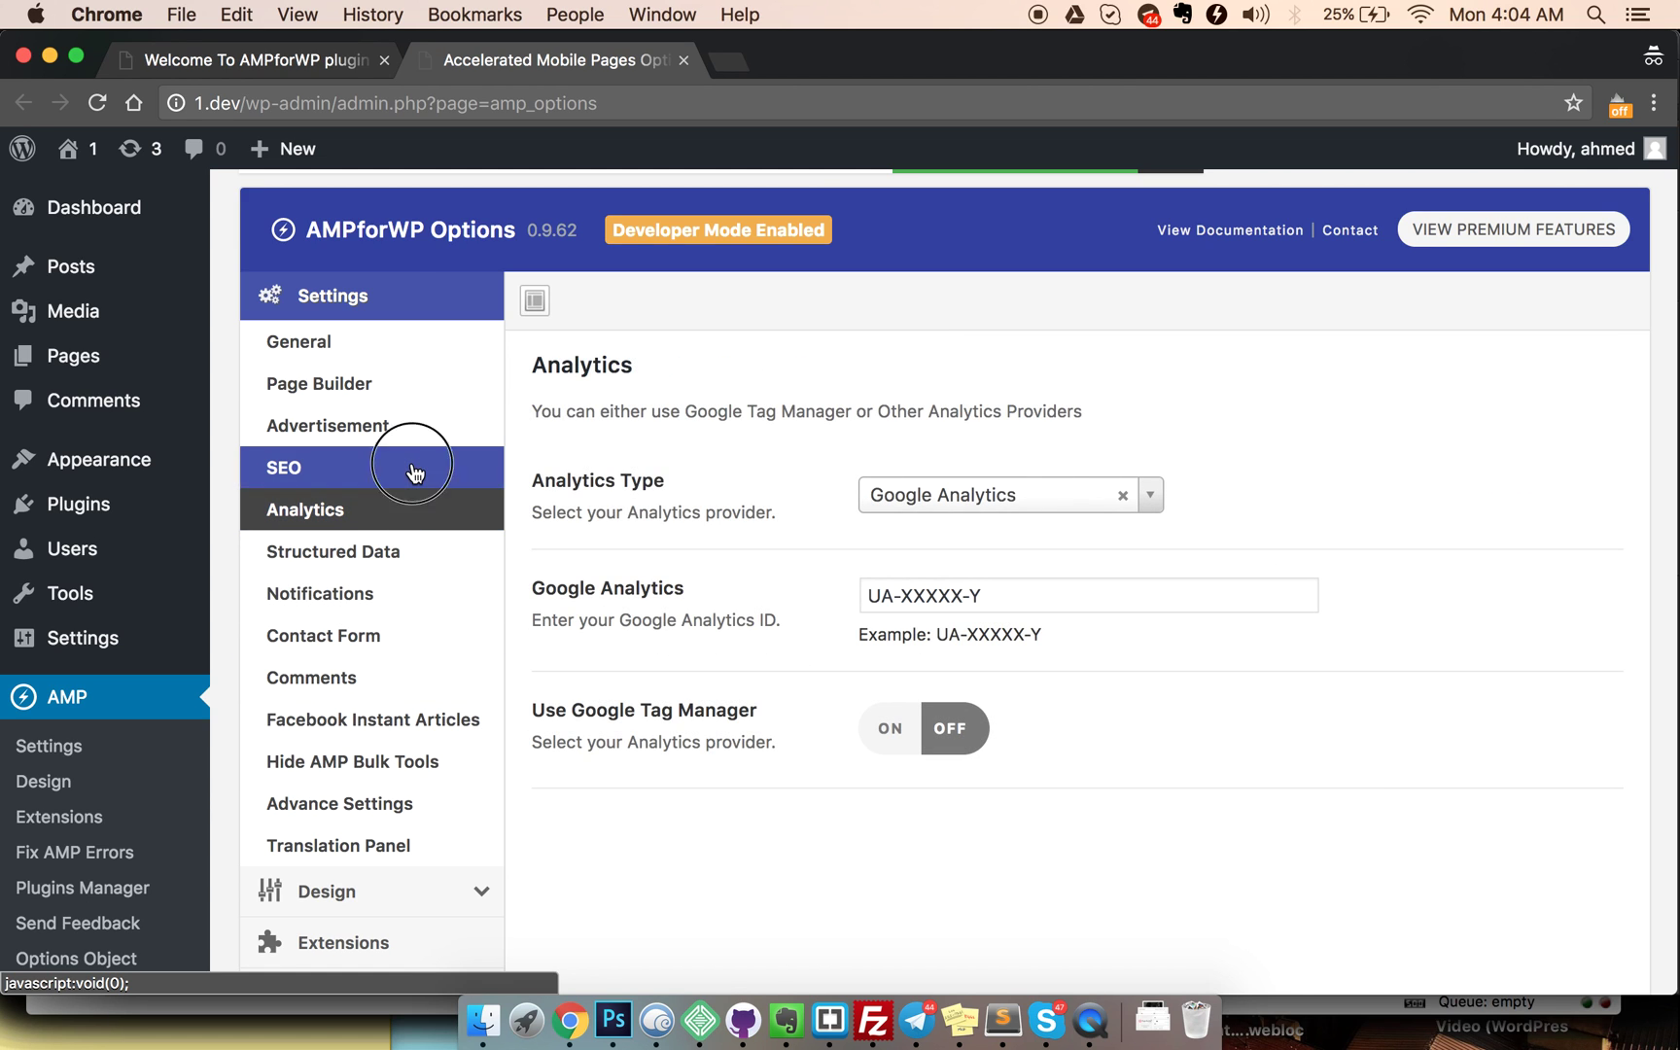
pyautogui.click(744, 76)
pyautogui.write('m')
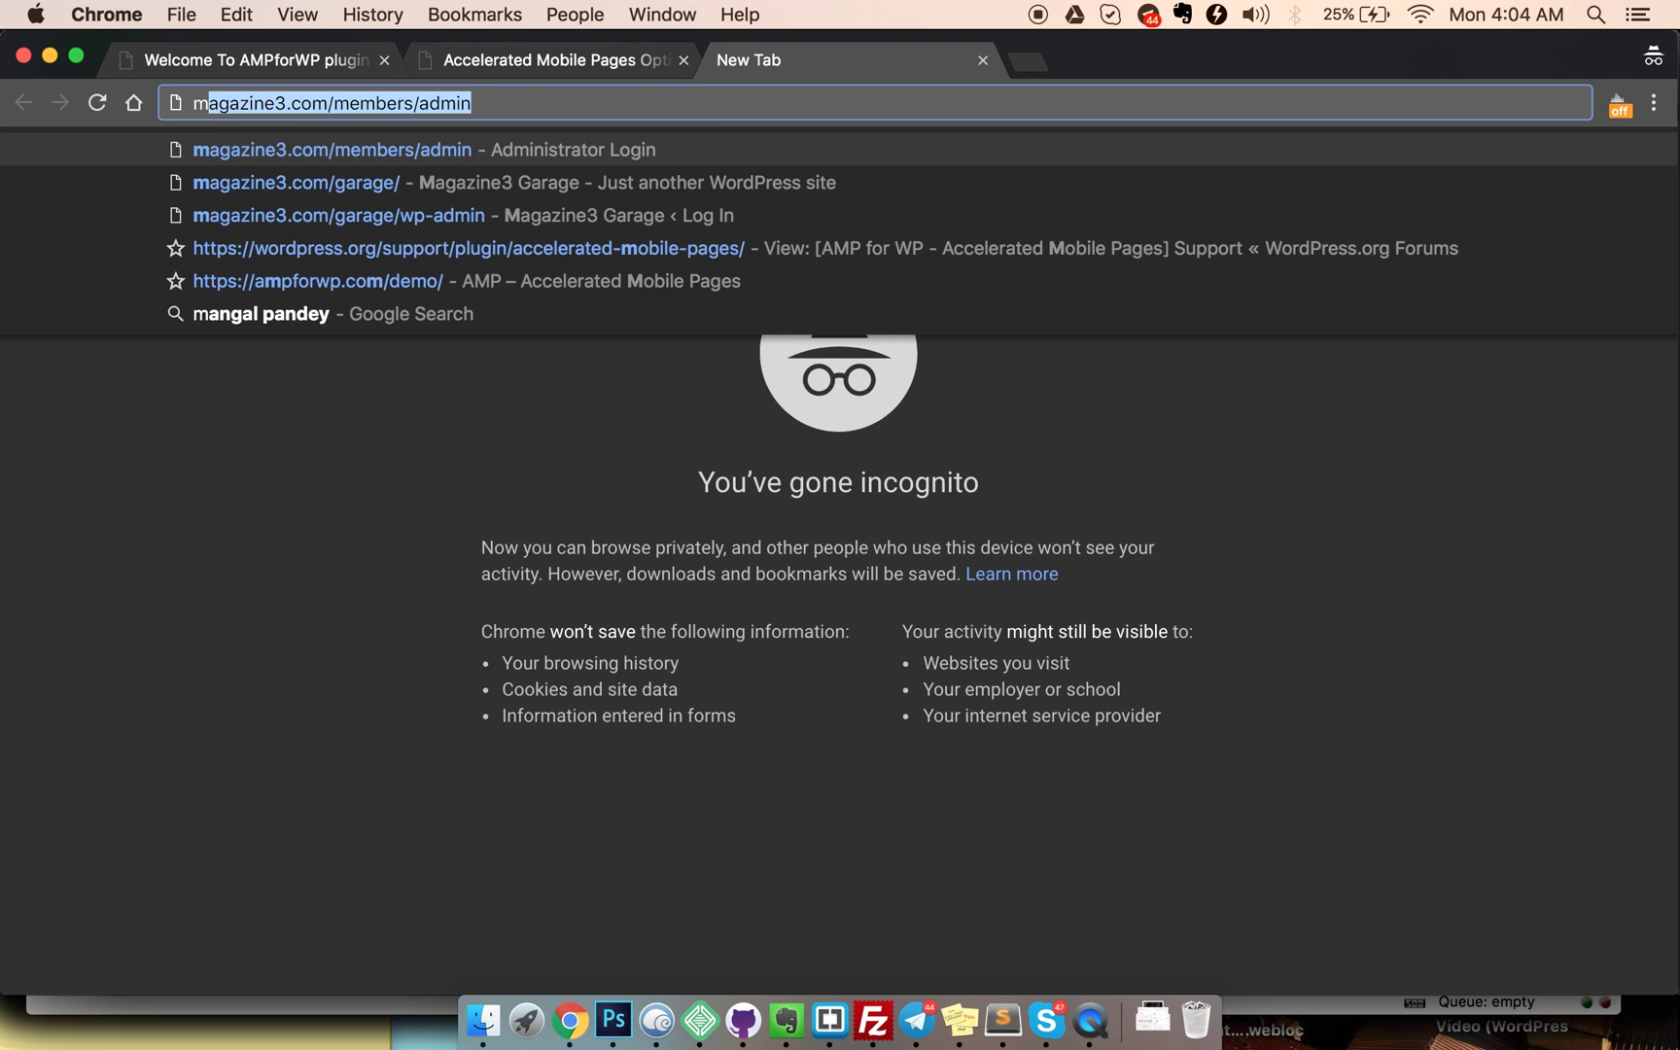
pyautogui.write('a')
# Step: Abandon the typed address and return to the AMPforWP options tab to reach the tutorials link
pyautogui.press('BackSpace')
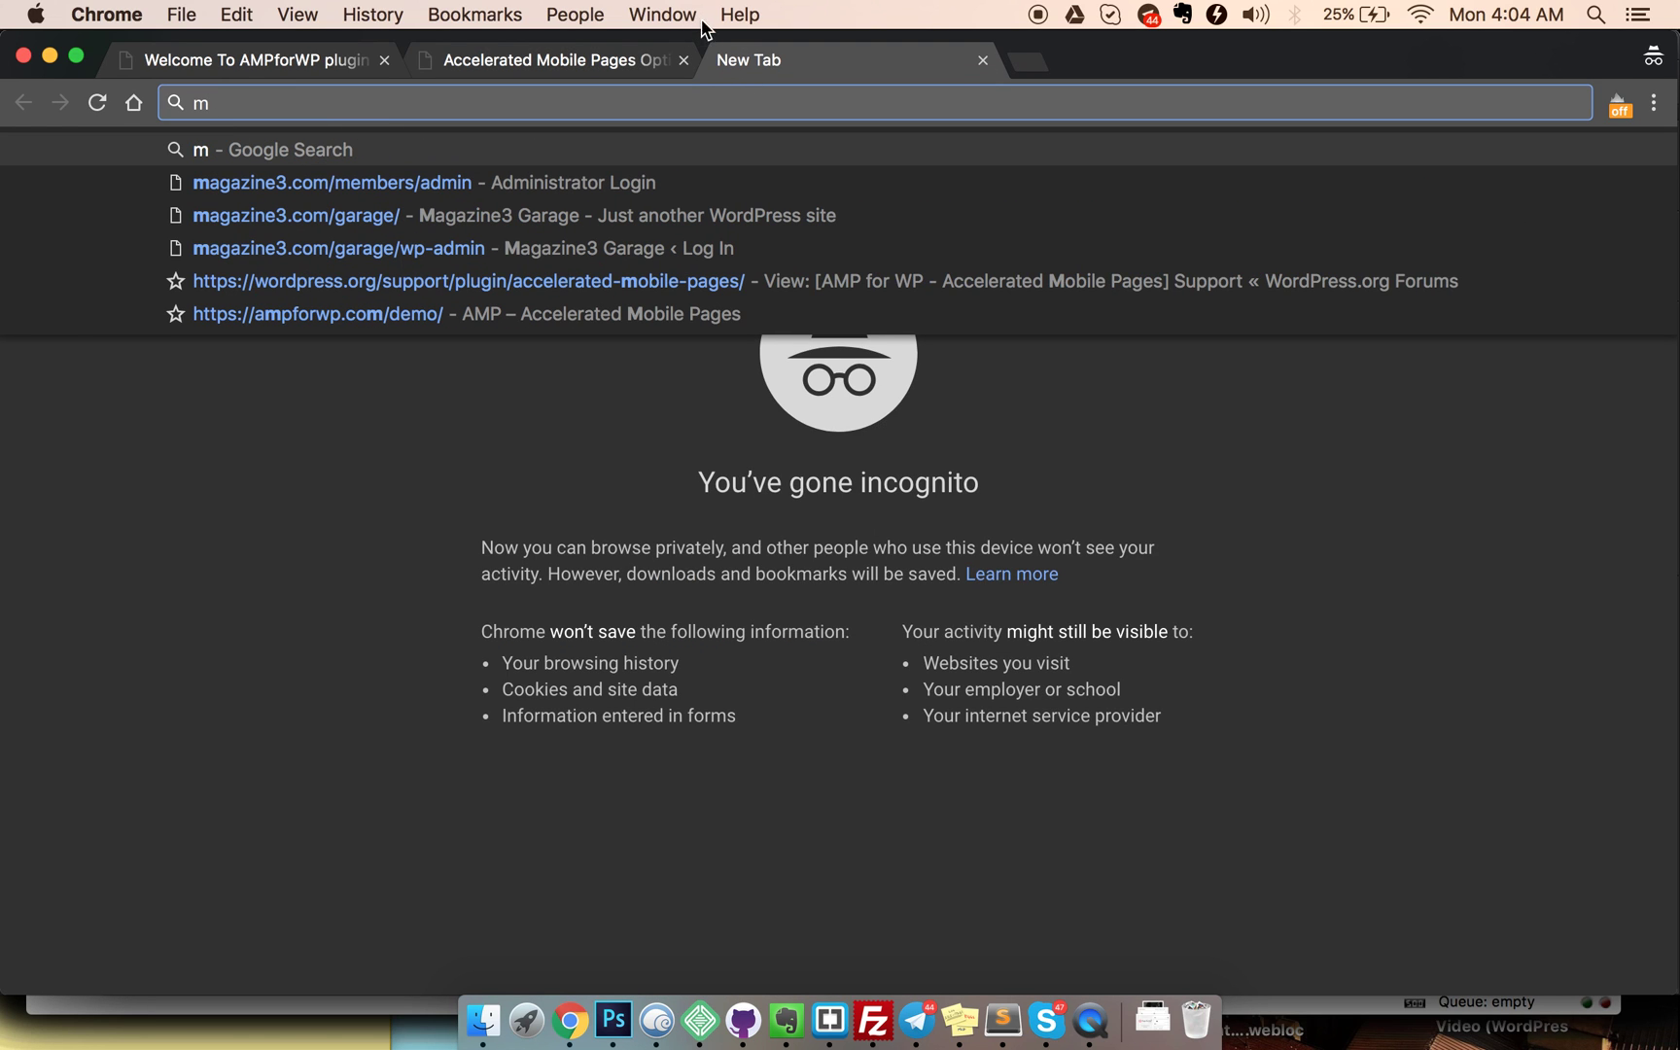
pyautogui.click(553, 59)
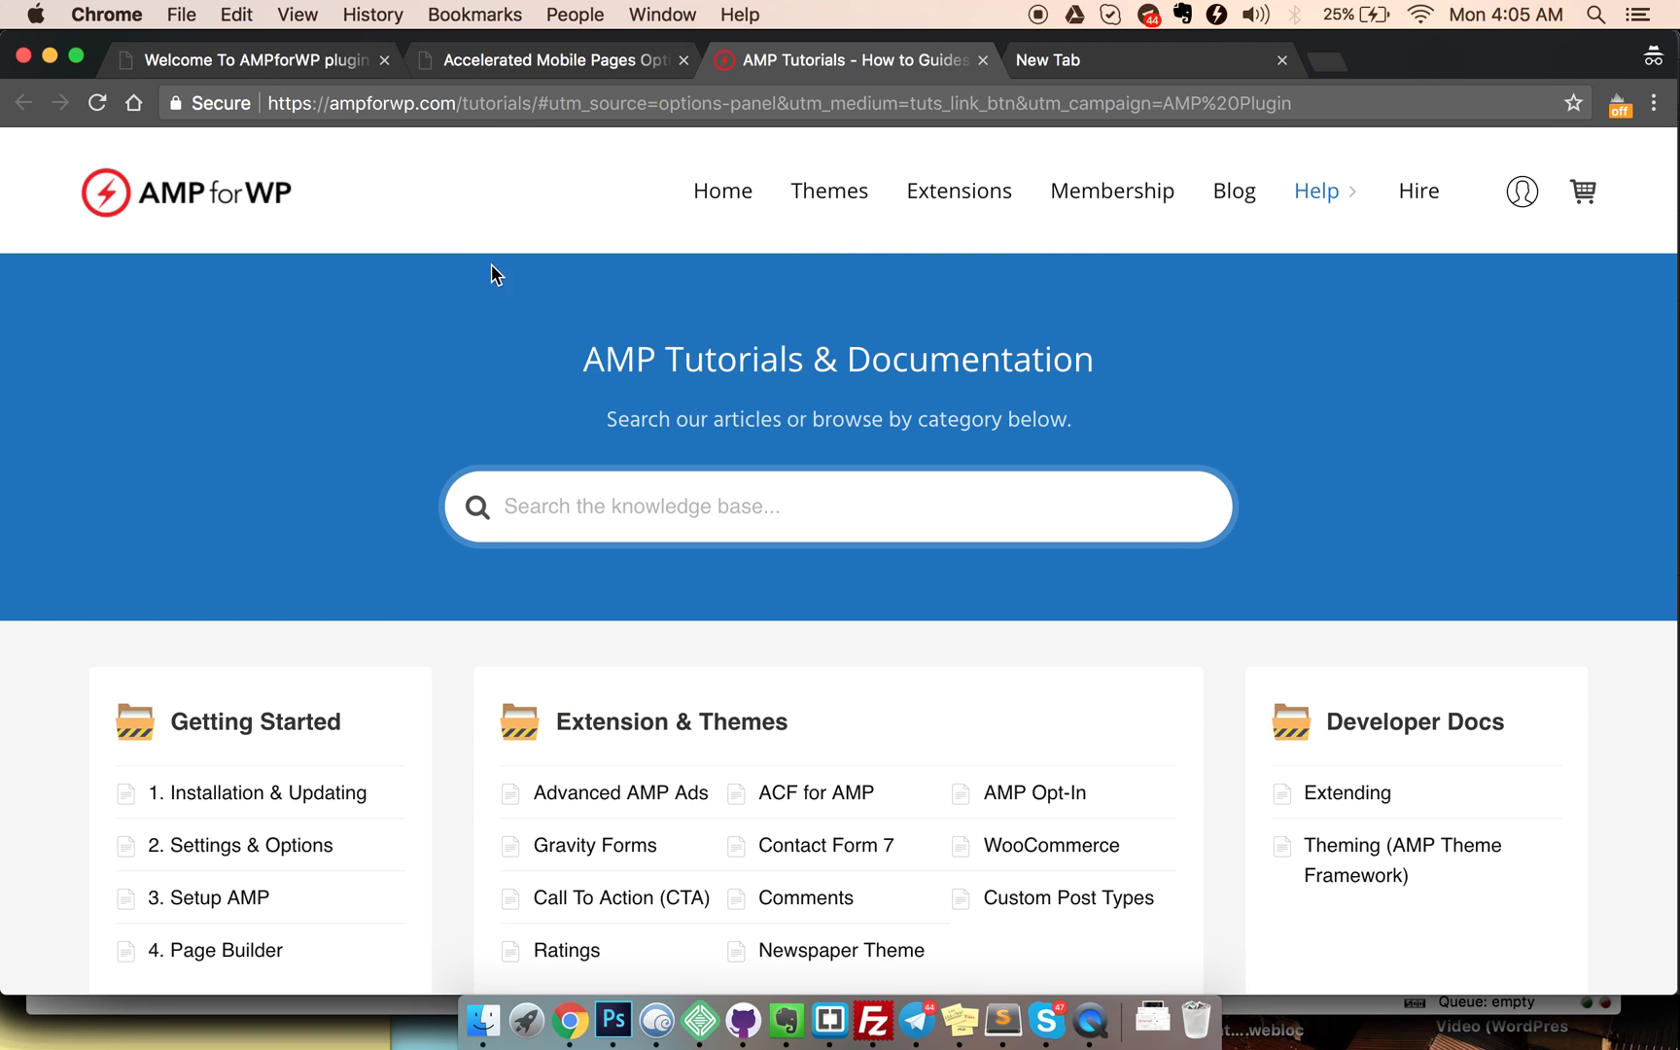
pyautogui.moveTo(532, 102); pyautogui.dragTo(305, 76)
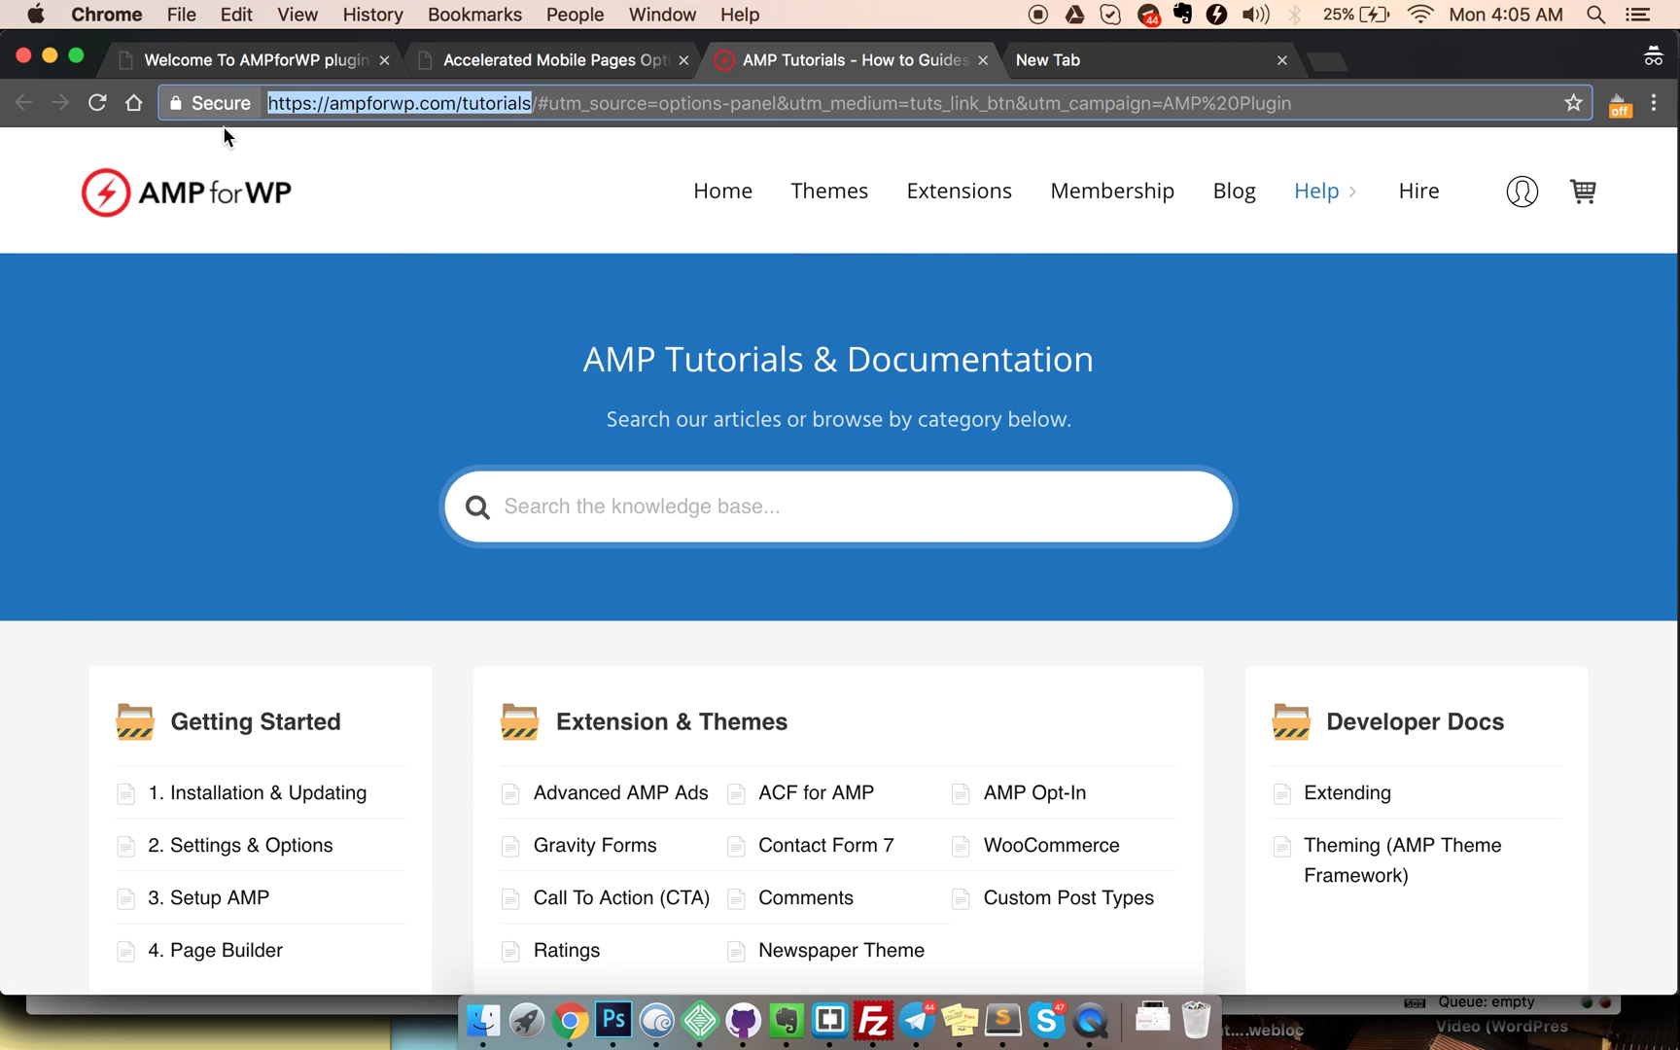
pyautogui.click(546, 302)
pyautogui.scroll(-5, 789, 387)
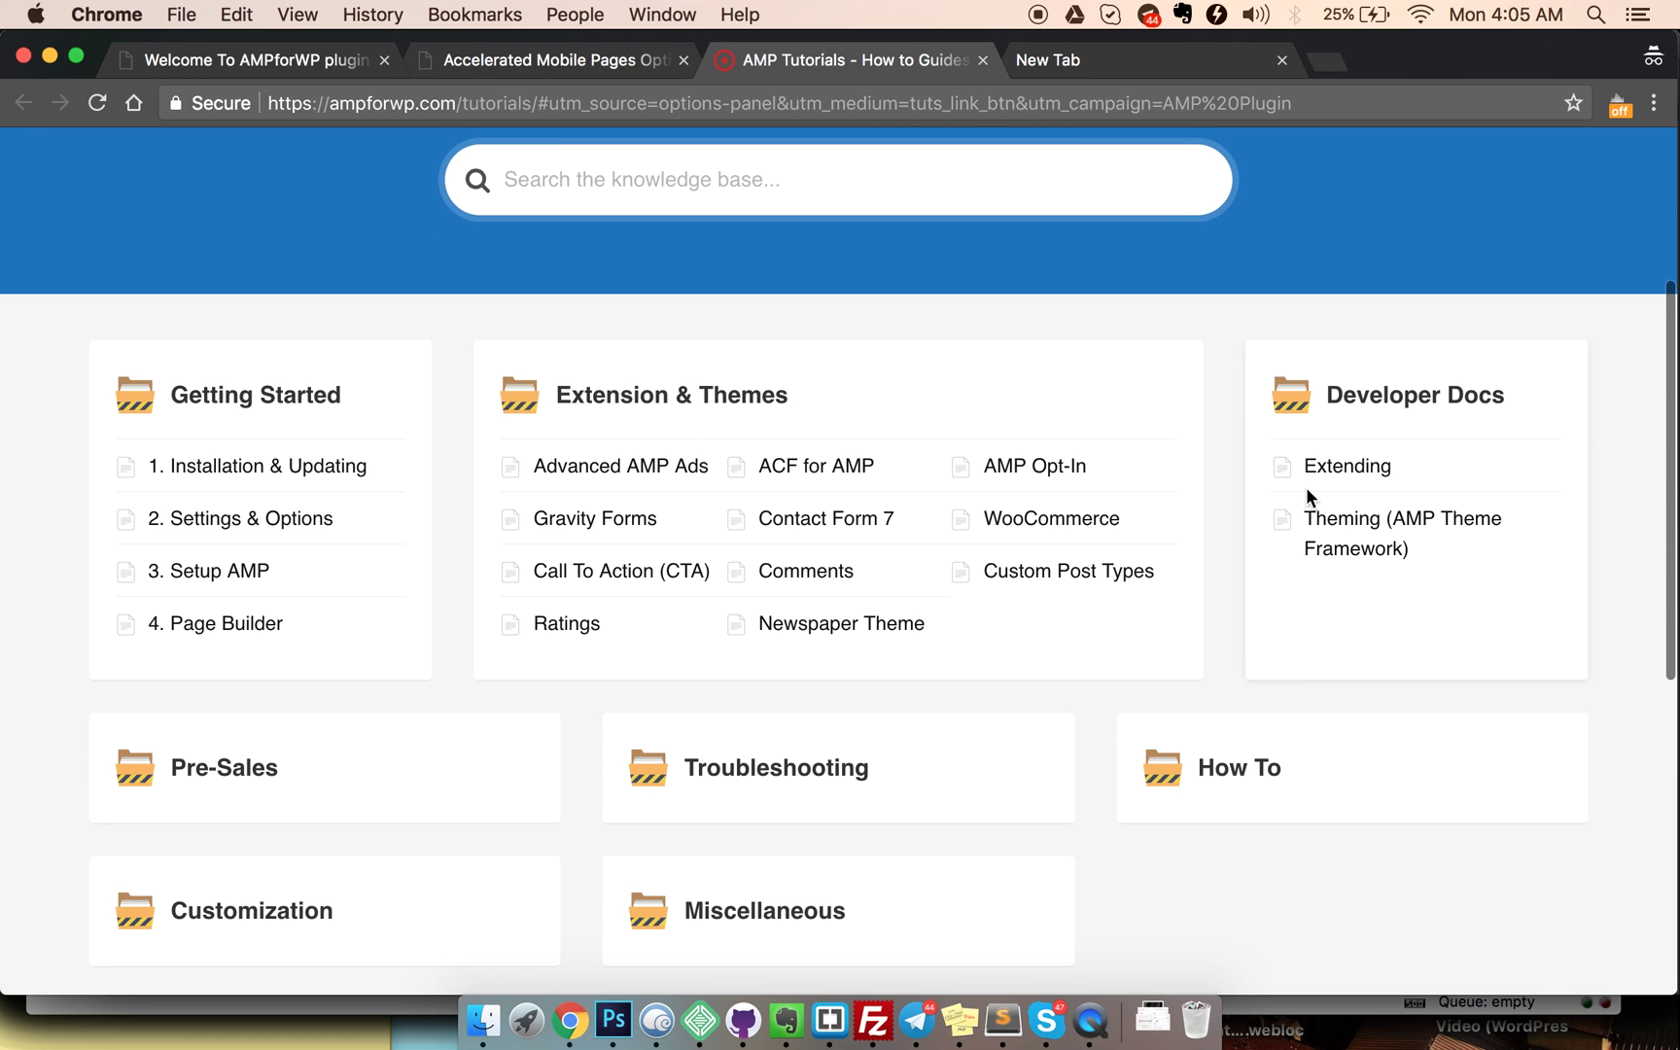
pyautogui.scroll(-7, 1306, 492)
pyautogui.scroll(3, 1307, 497)
pyautogui.scroll(-6, 1307, 497)
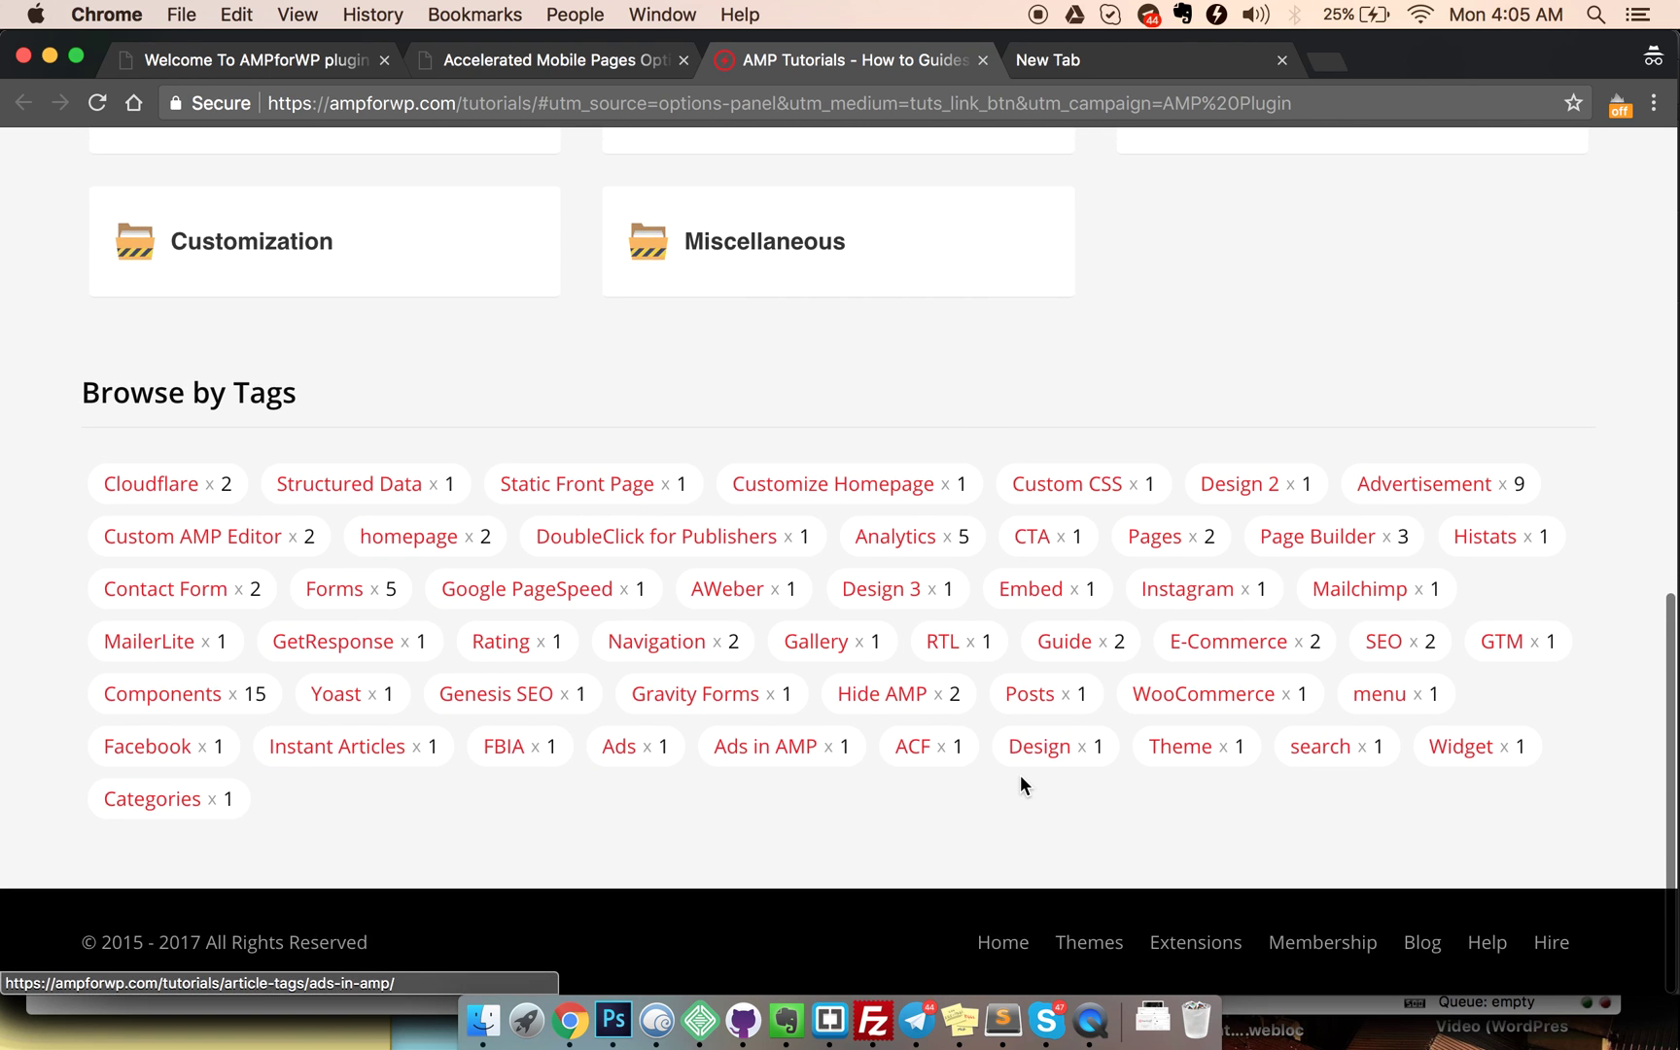
pyautogui.scroll(12, 1020, 784)
pyautogui.scroll(2, 1020, 775)
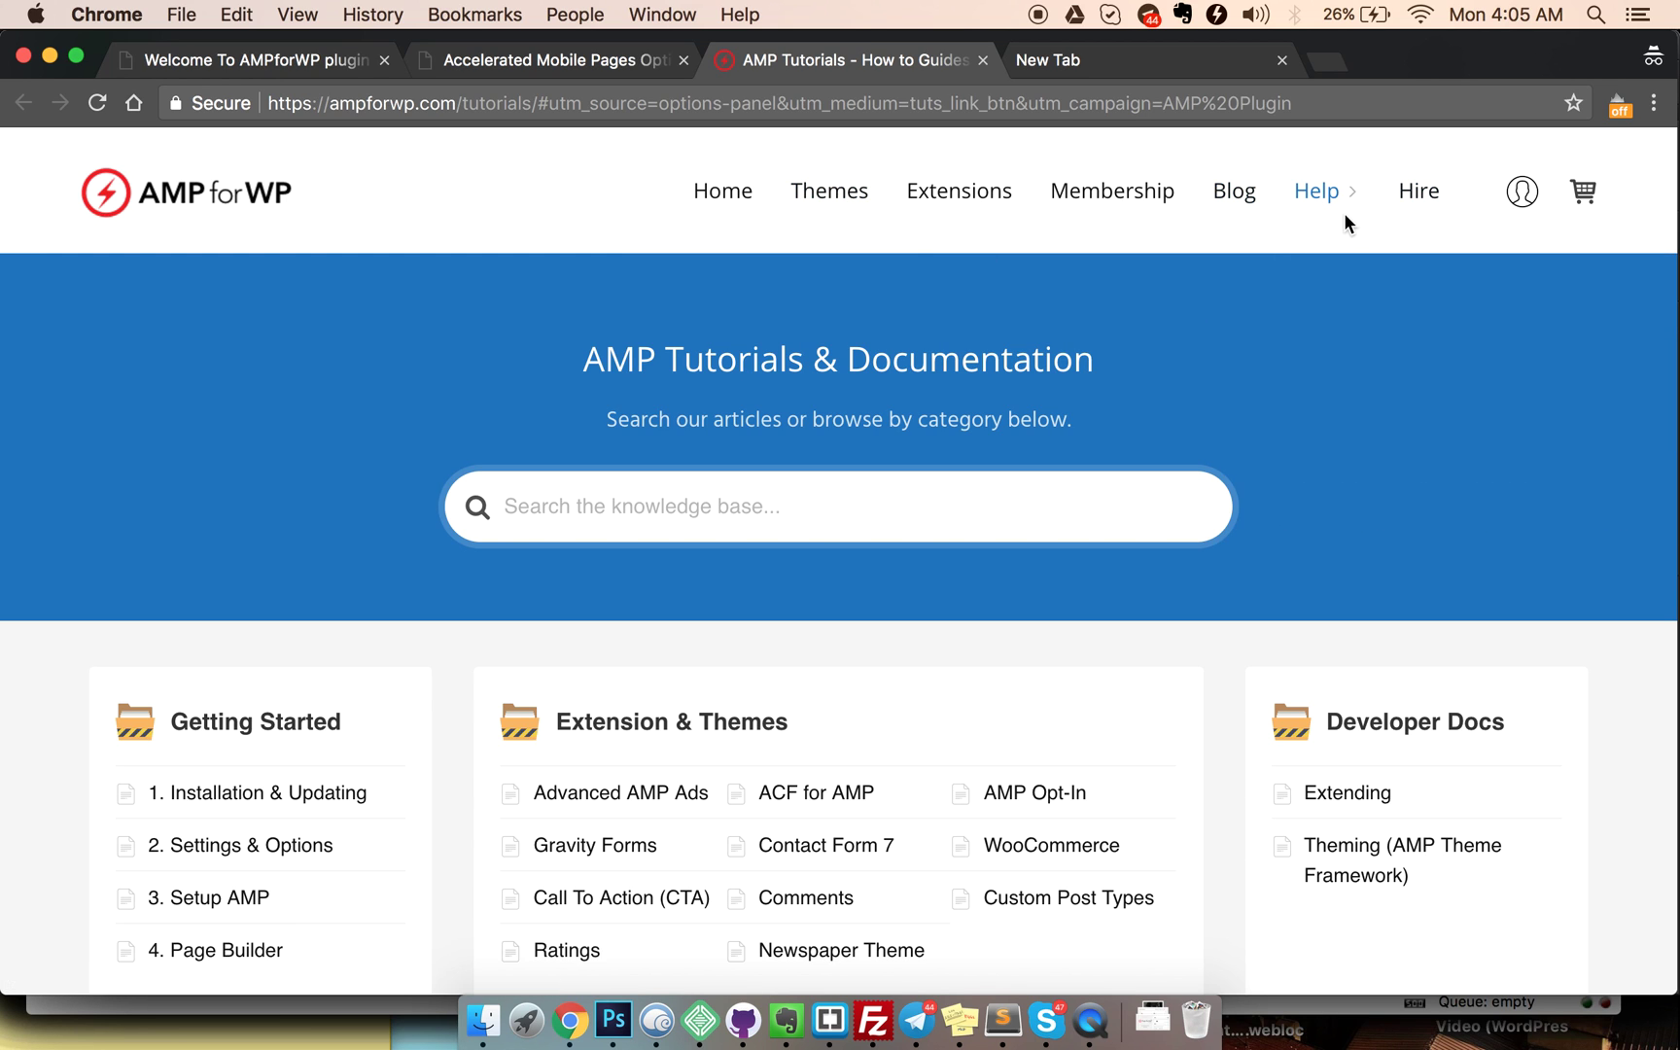
pyautogui.moveTo(1317, 191)
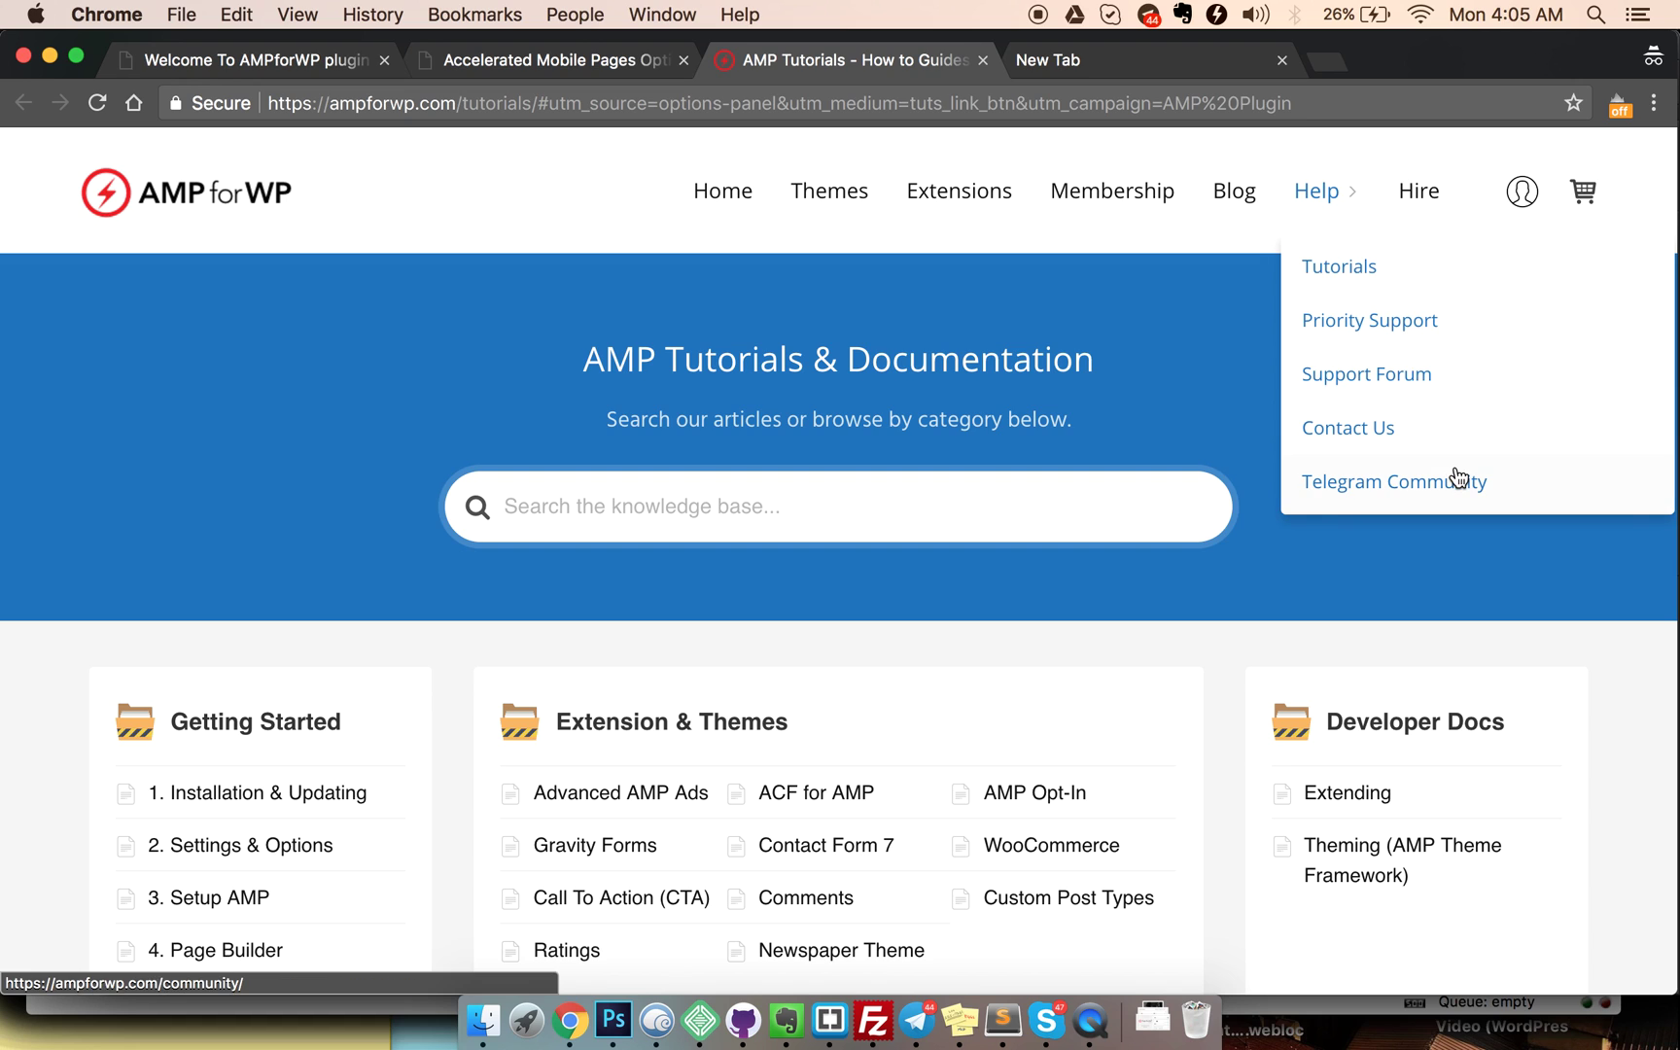
pyautogui.moveTo(1436, 374); pyautogui.dragTo(1582, 412)
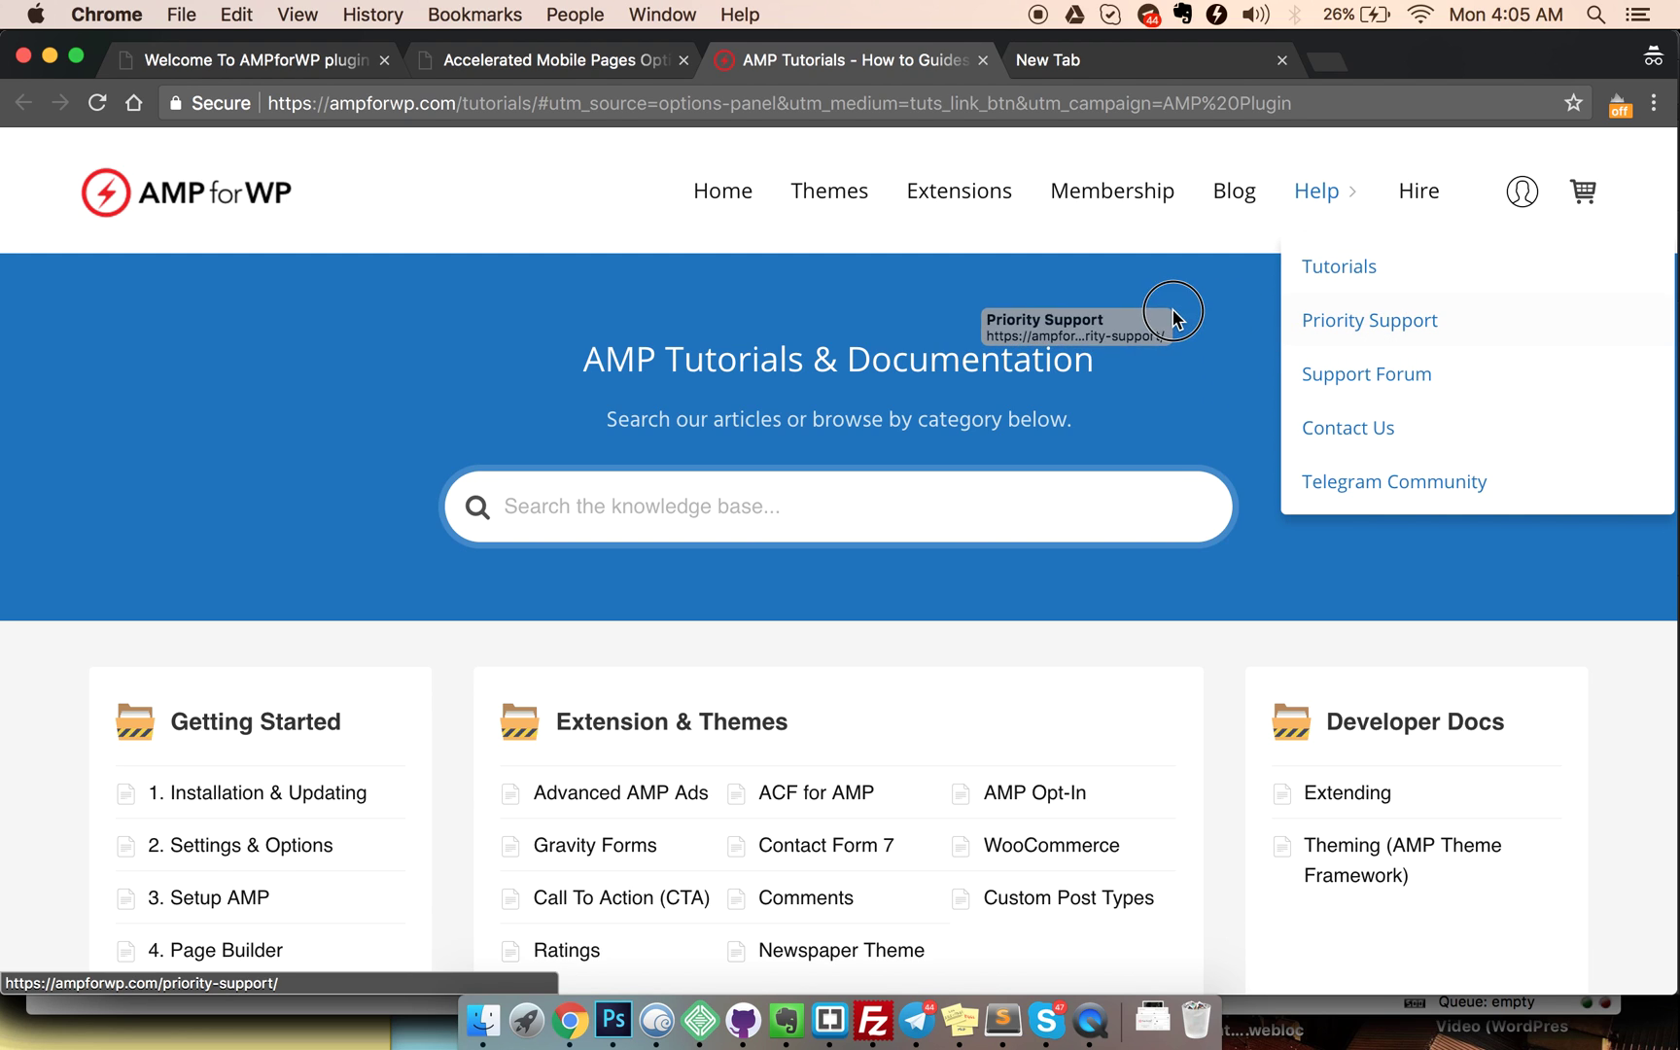
pyautogui.moveTo(1366, 324); pyautogui.dragTo(1599, 291)
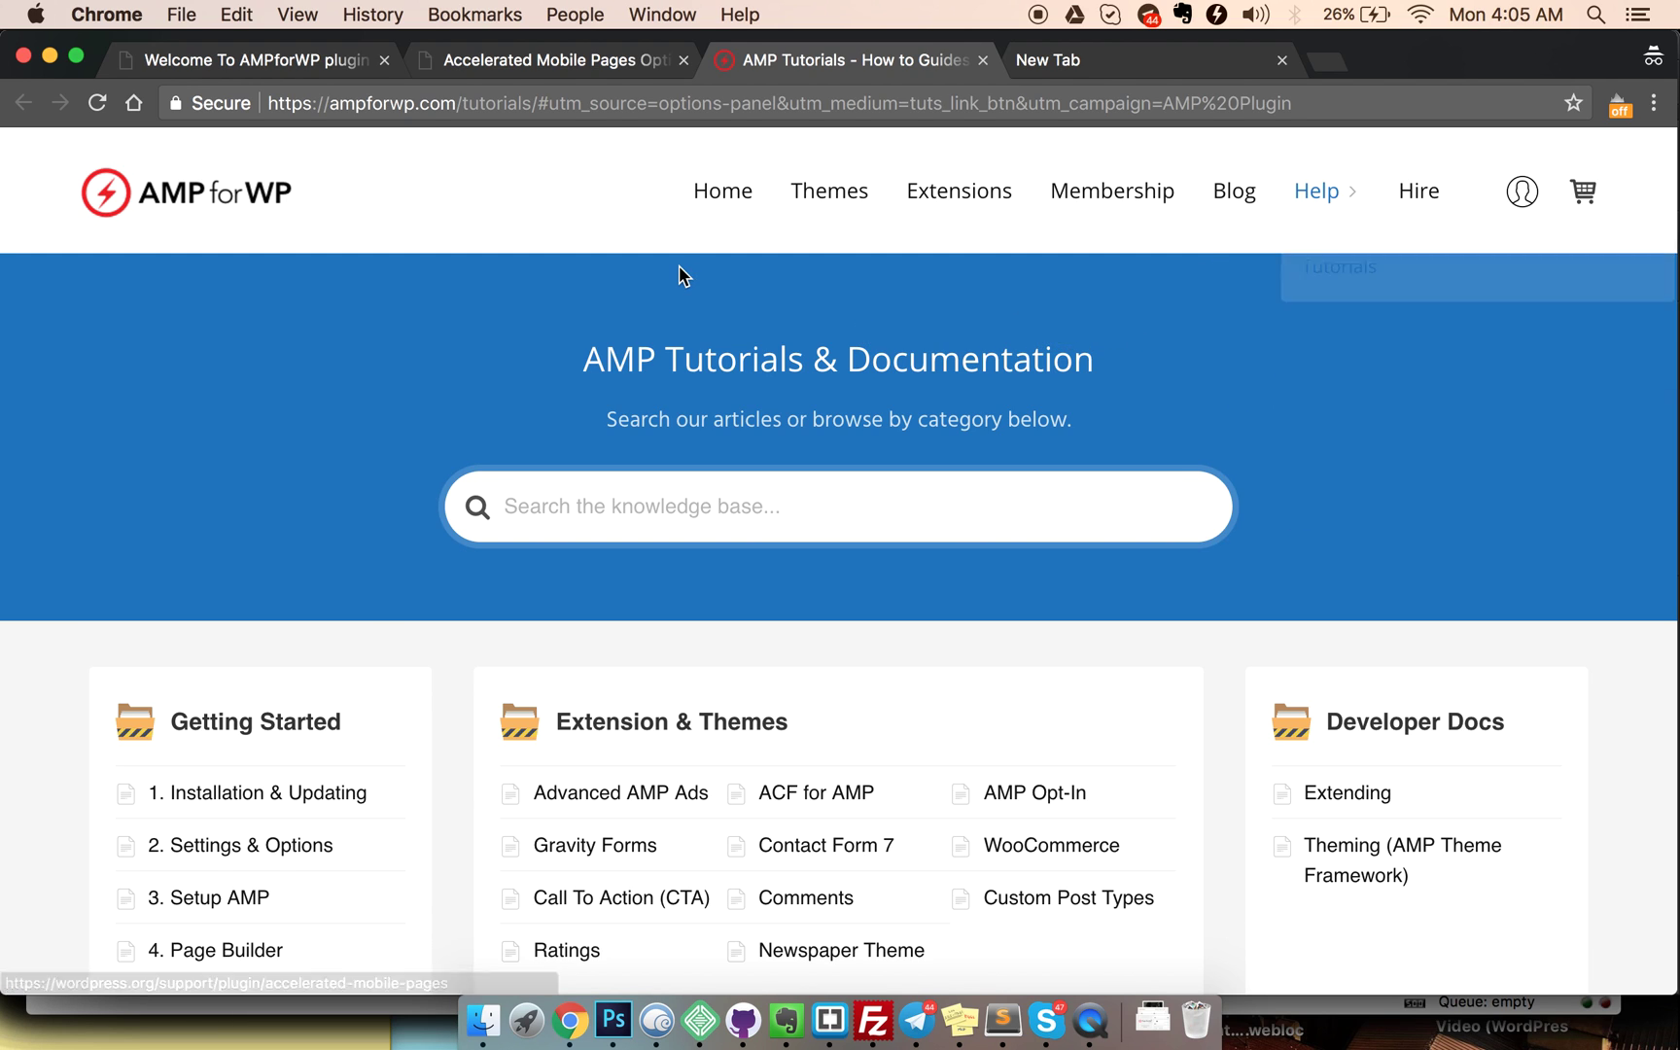
pyautogui.moveTo(583, 359); pyautogui.dragTo(1074, 341)
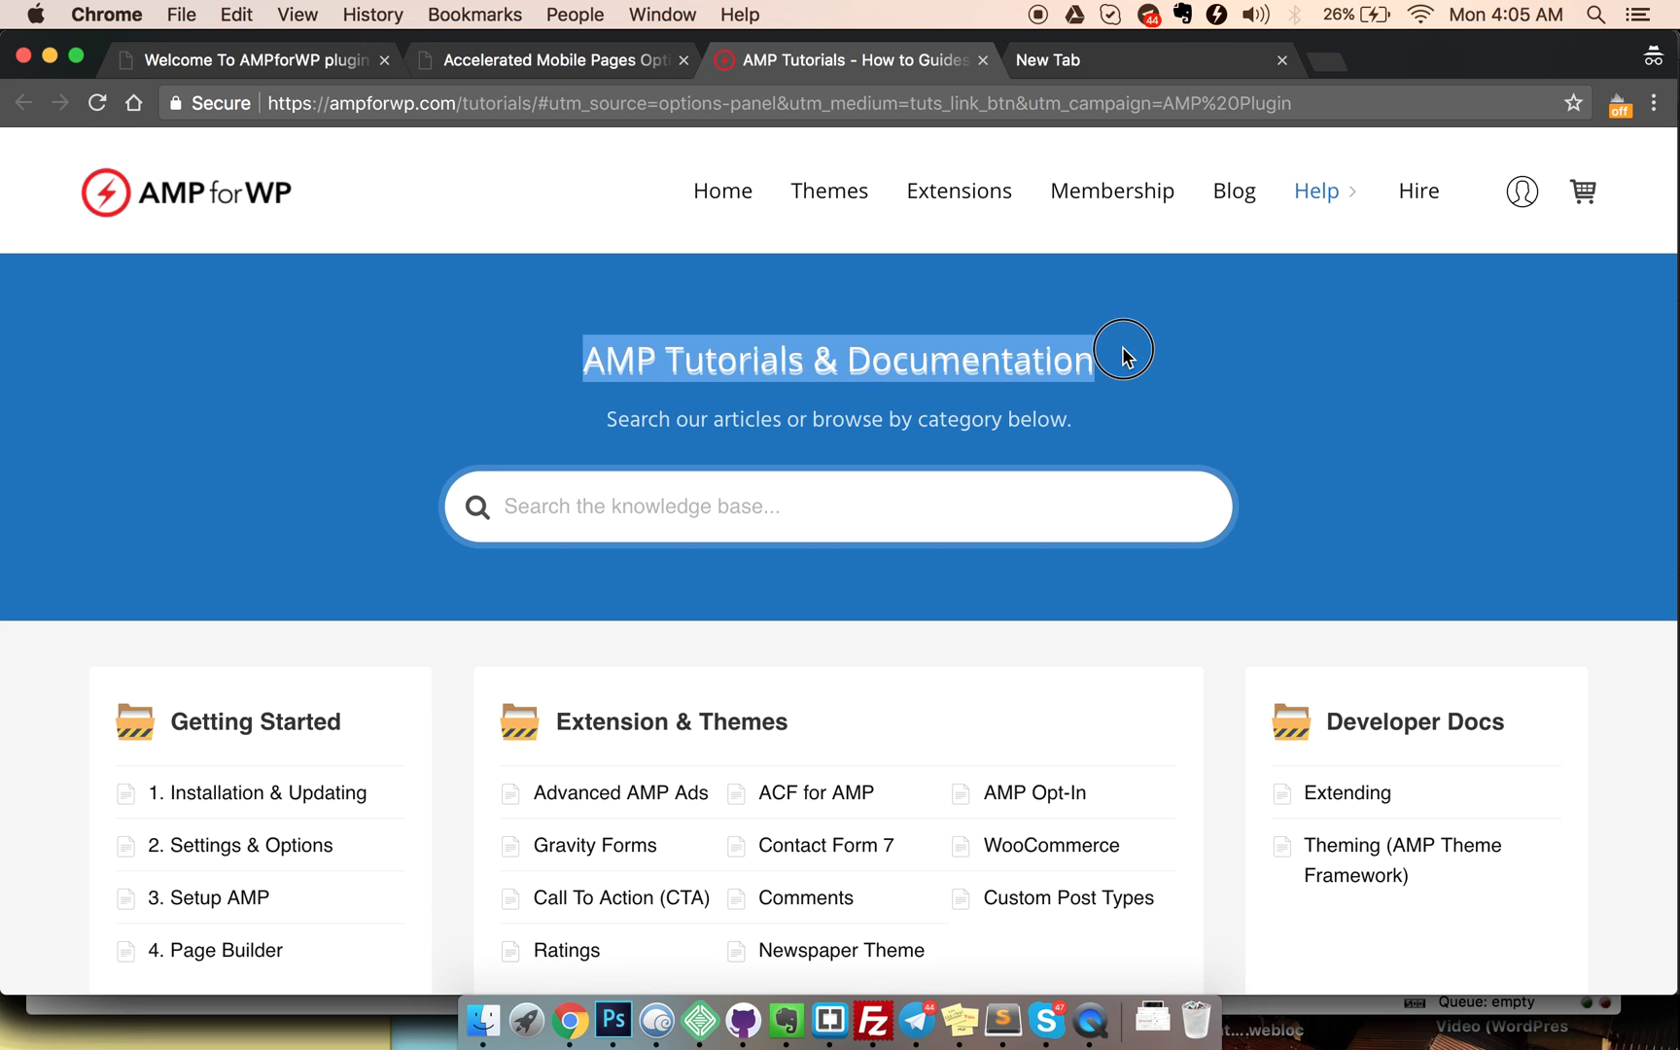
pyautogui.click(1123, 349)
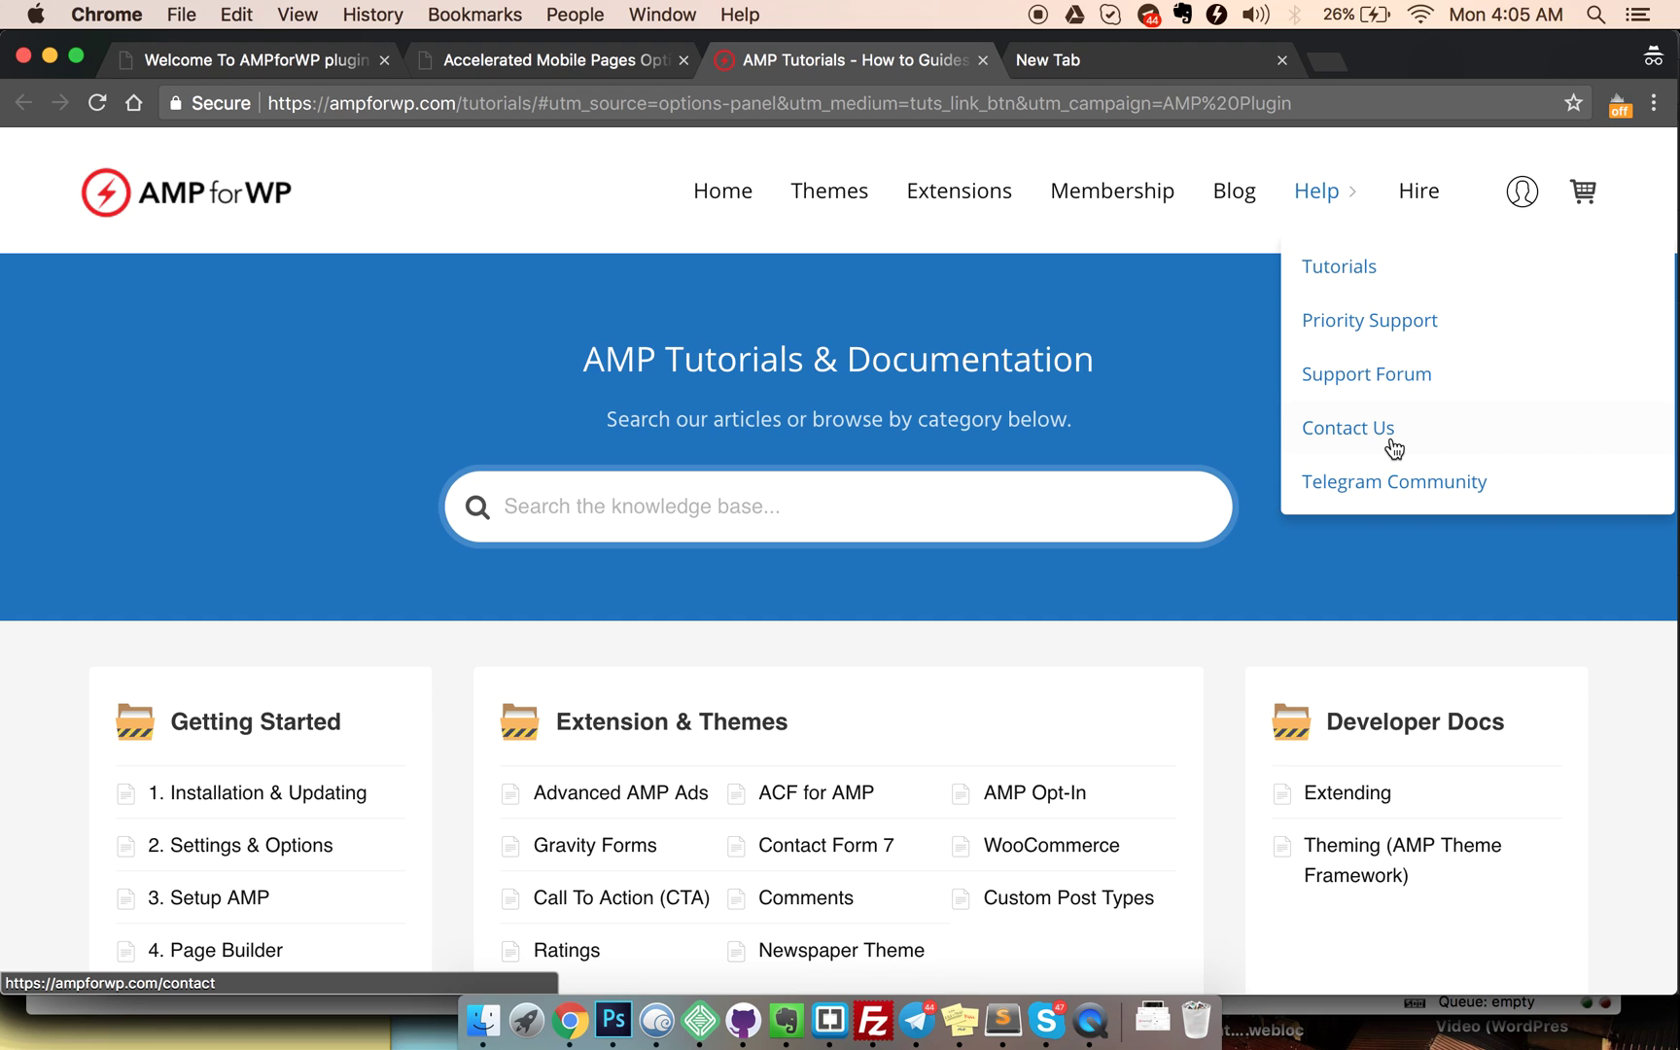
pyautogui.moveTo(1394, 447); pyautogui.dragTo(1454, 412)
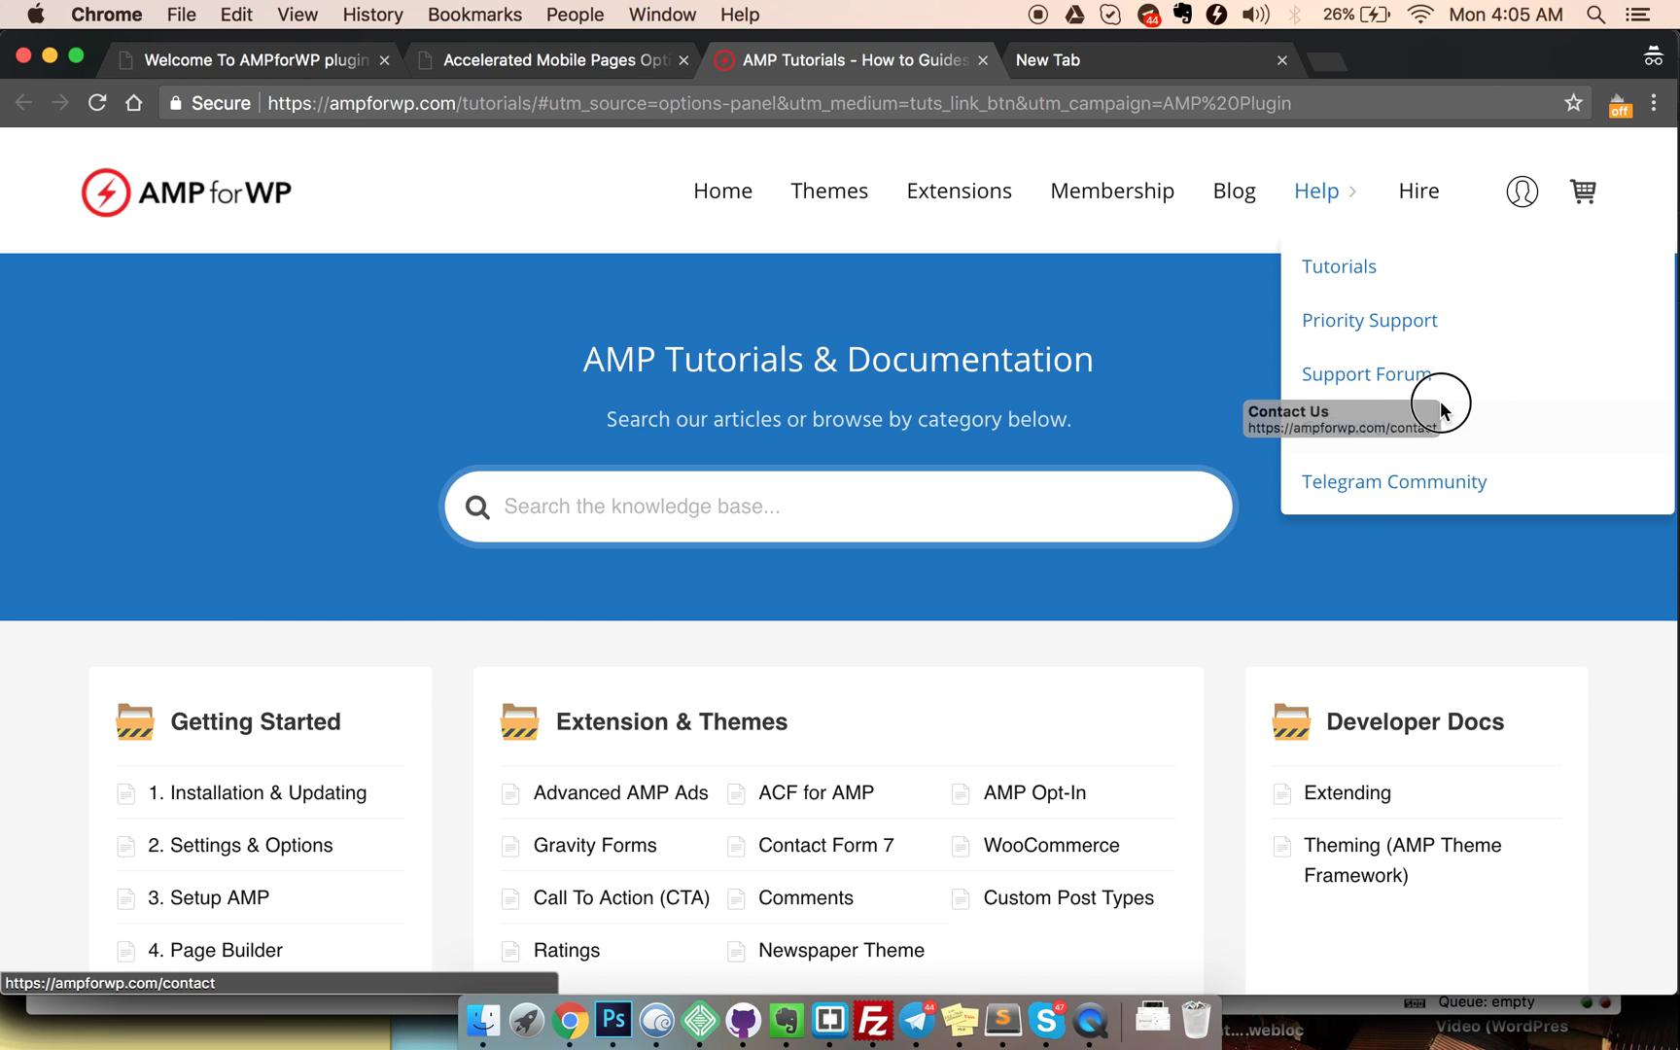
pyautogui.moveTo(1454, 412)
pyautogui.mouseDown()
pyautogui.moveTo(1127, 436)
pyautogui.moveTo(1160, 402)
pyautogui.mouseUp()
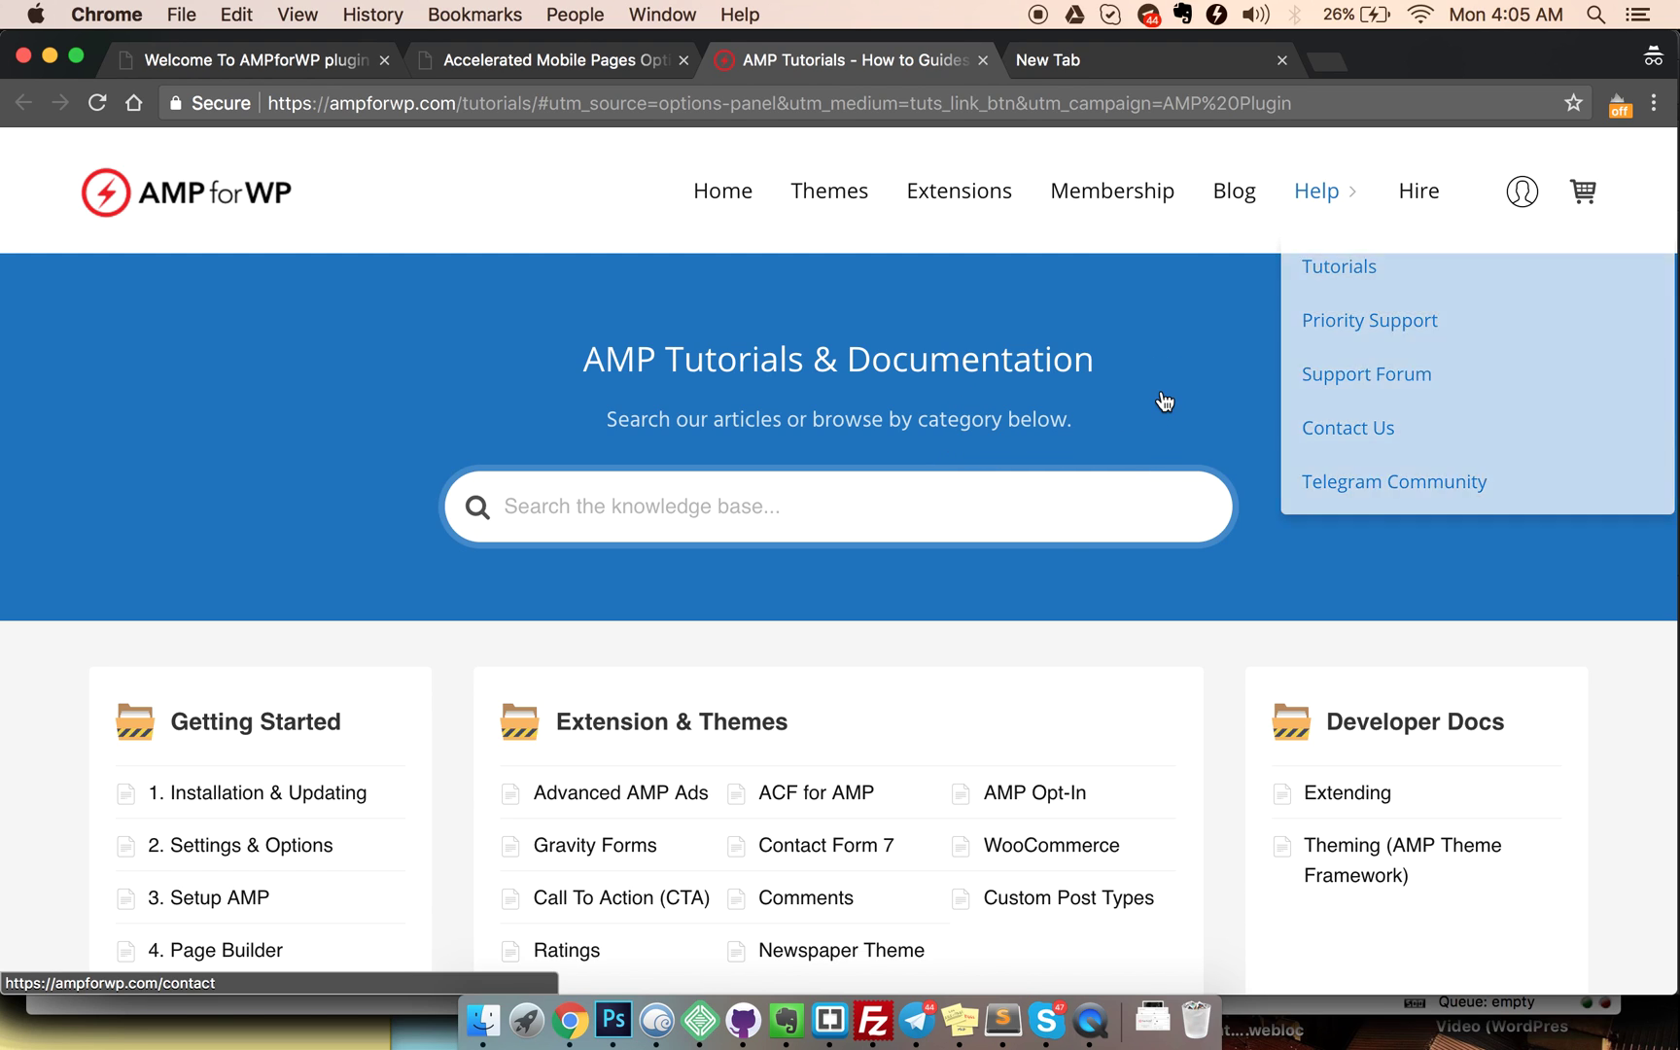